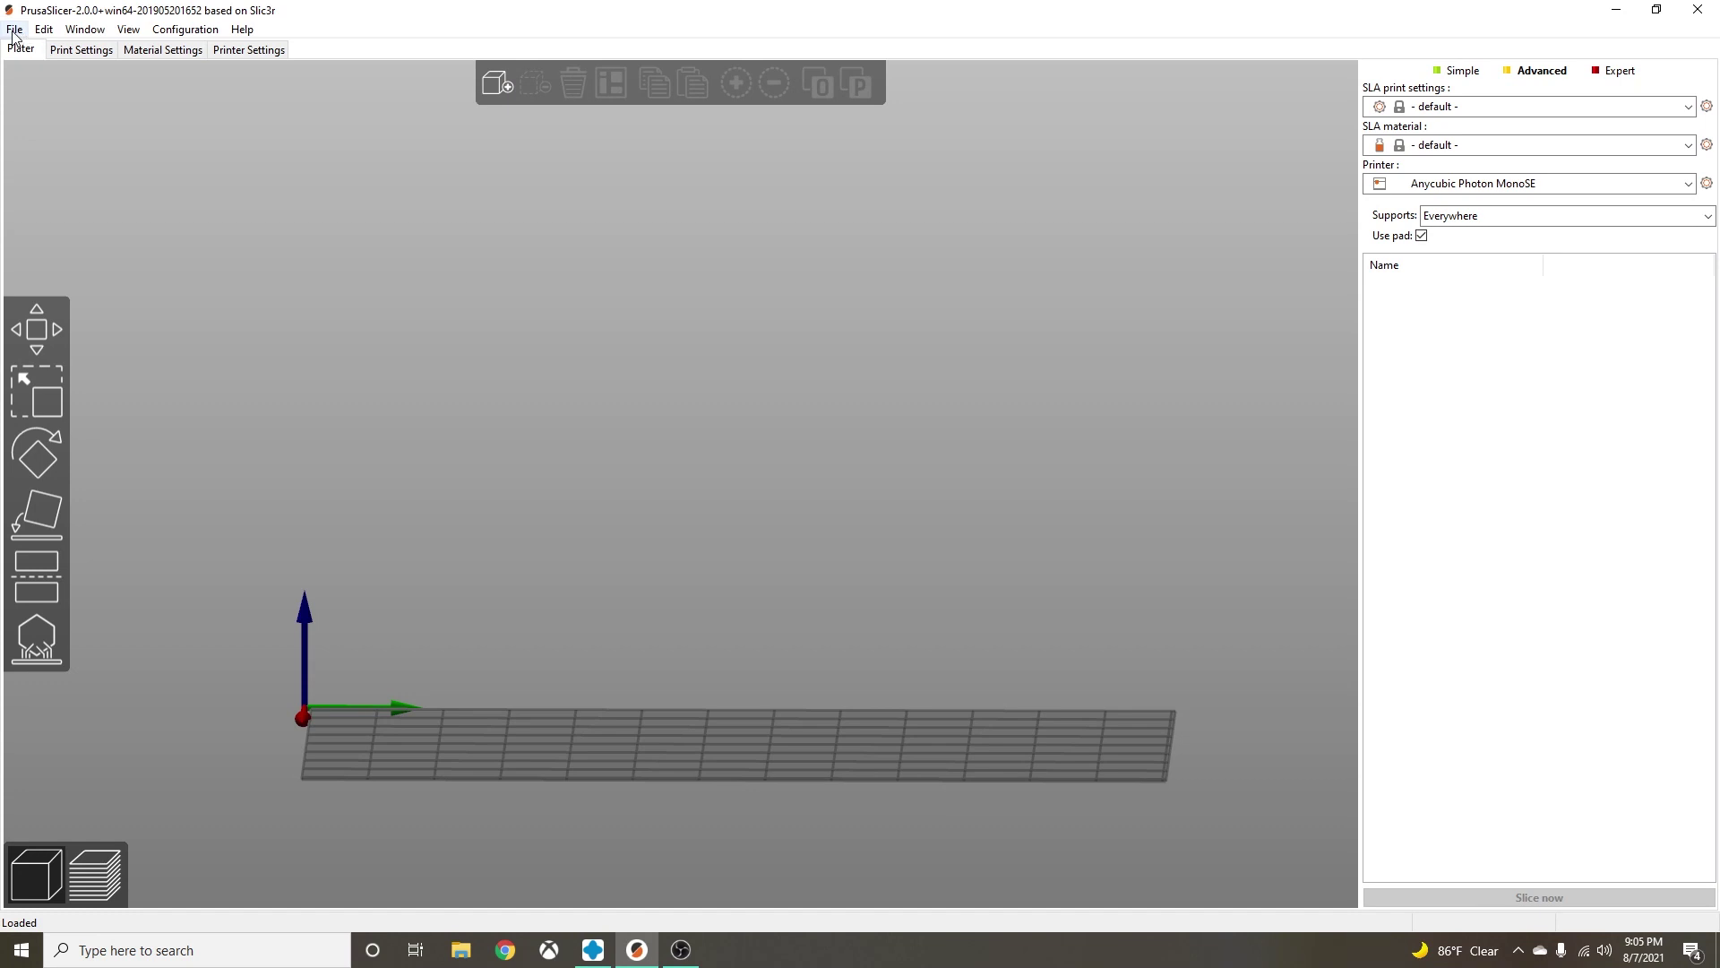
# Import the model file BWTorso_Hollowed.stl onto the build plate.
pyautogui.click(493, 86)
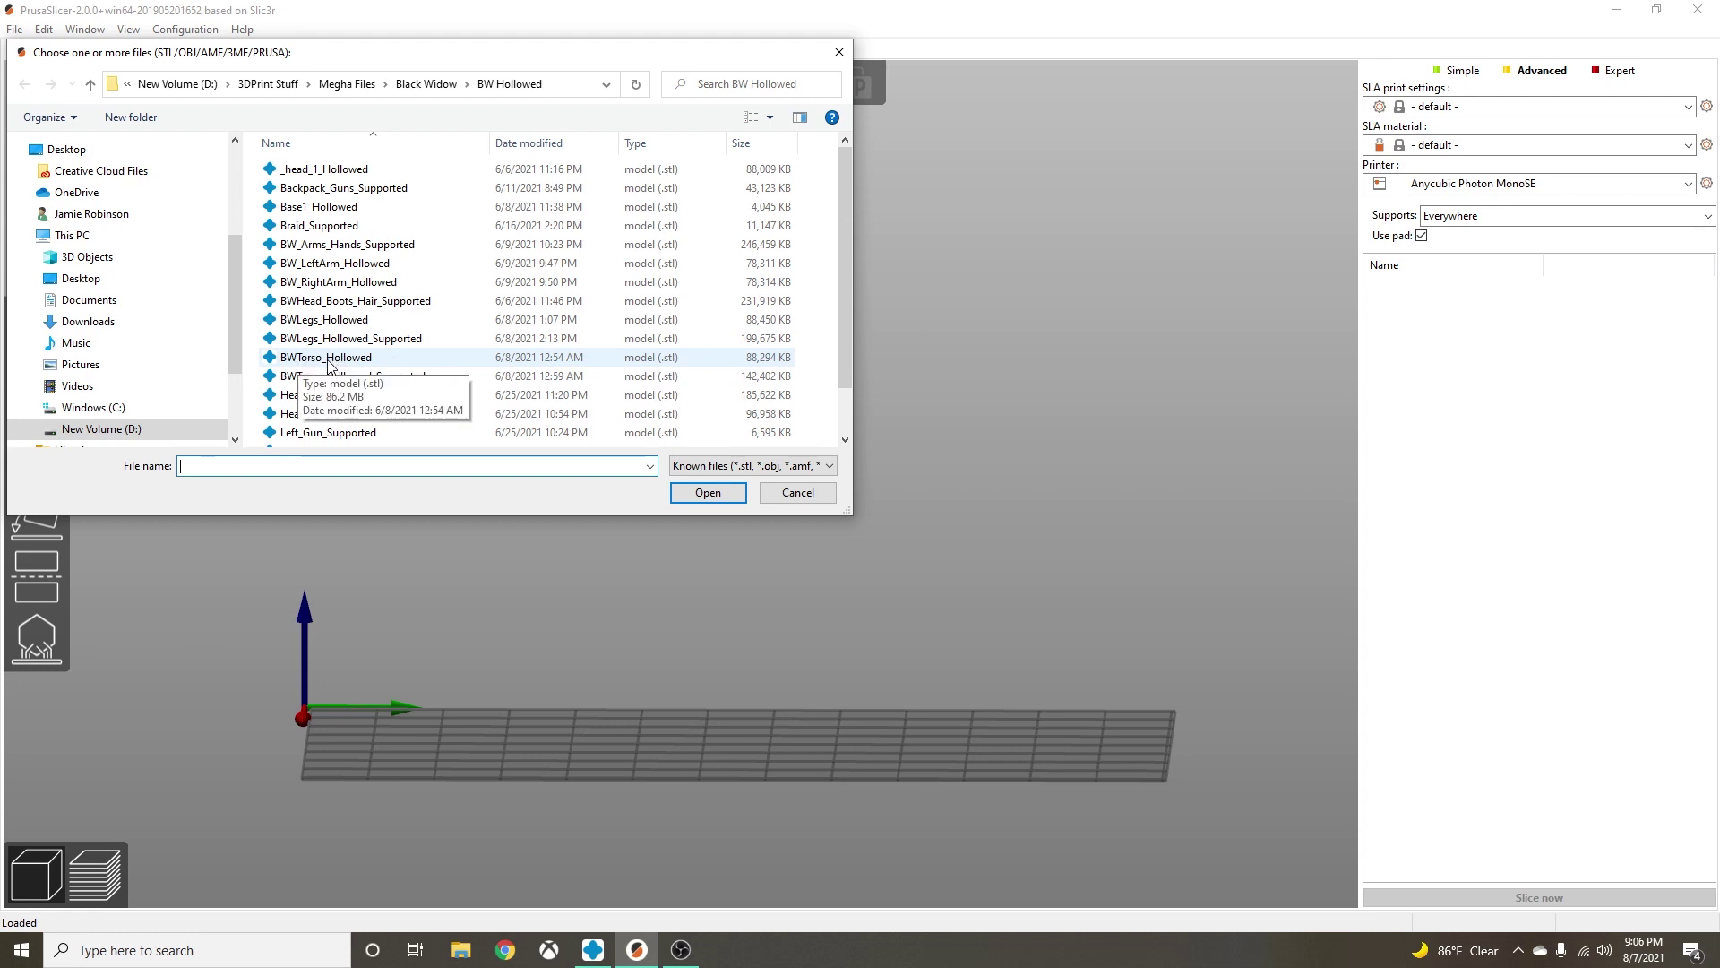
pyautogui.doubleClick(328, 358)
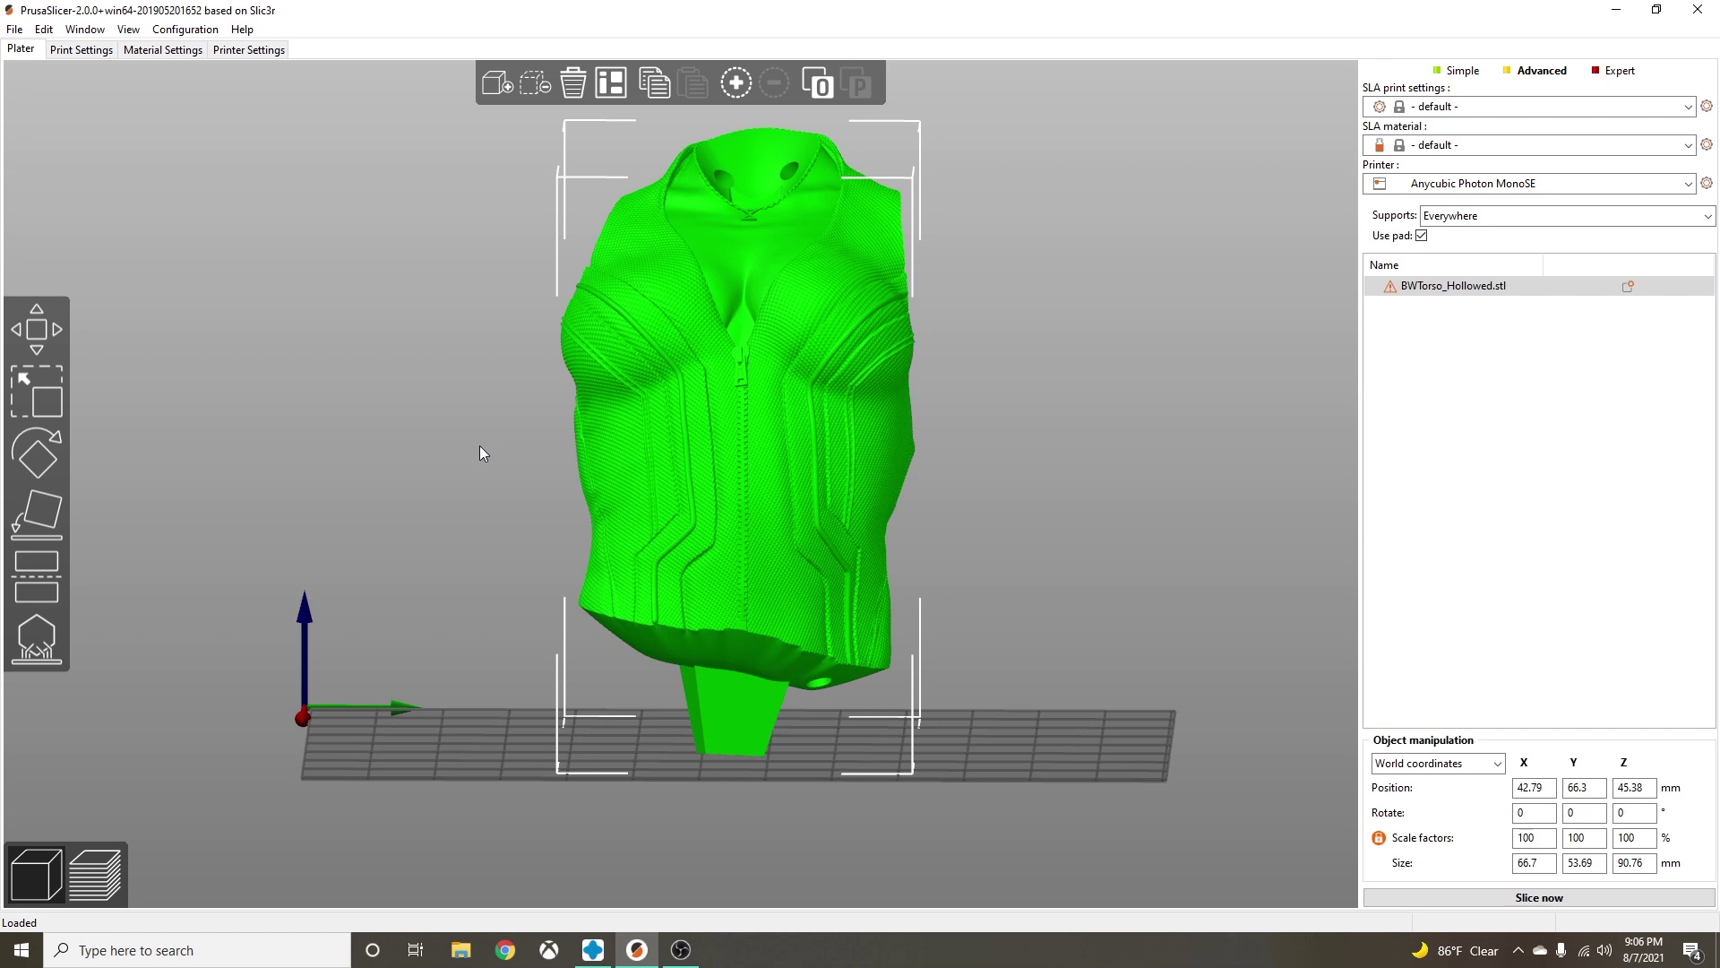
# Auto-generate SLA support points for the torso model.
pyautogui.moveTo(482, 445)
pyautogui.mouseDown()
pyautogui.moveTo(482, 471)
pyautogui.moveTo(486, 454)
pyautogui.mouseUp()
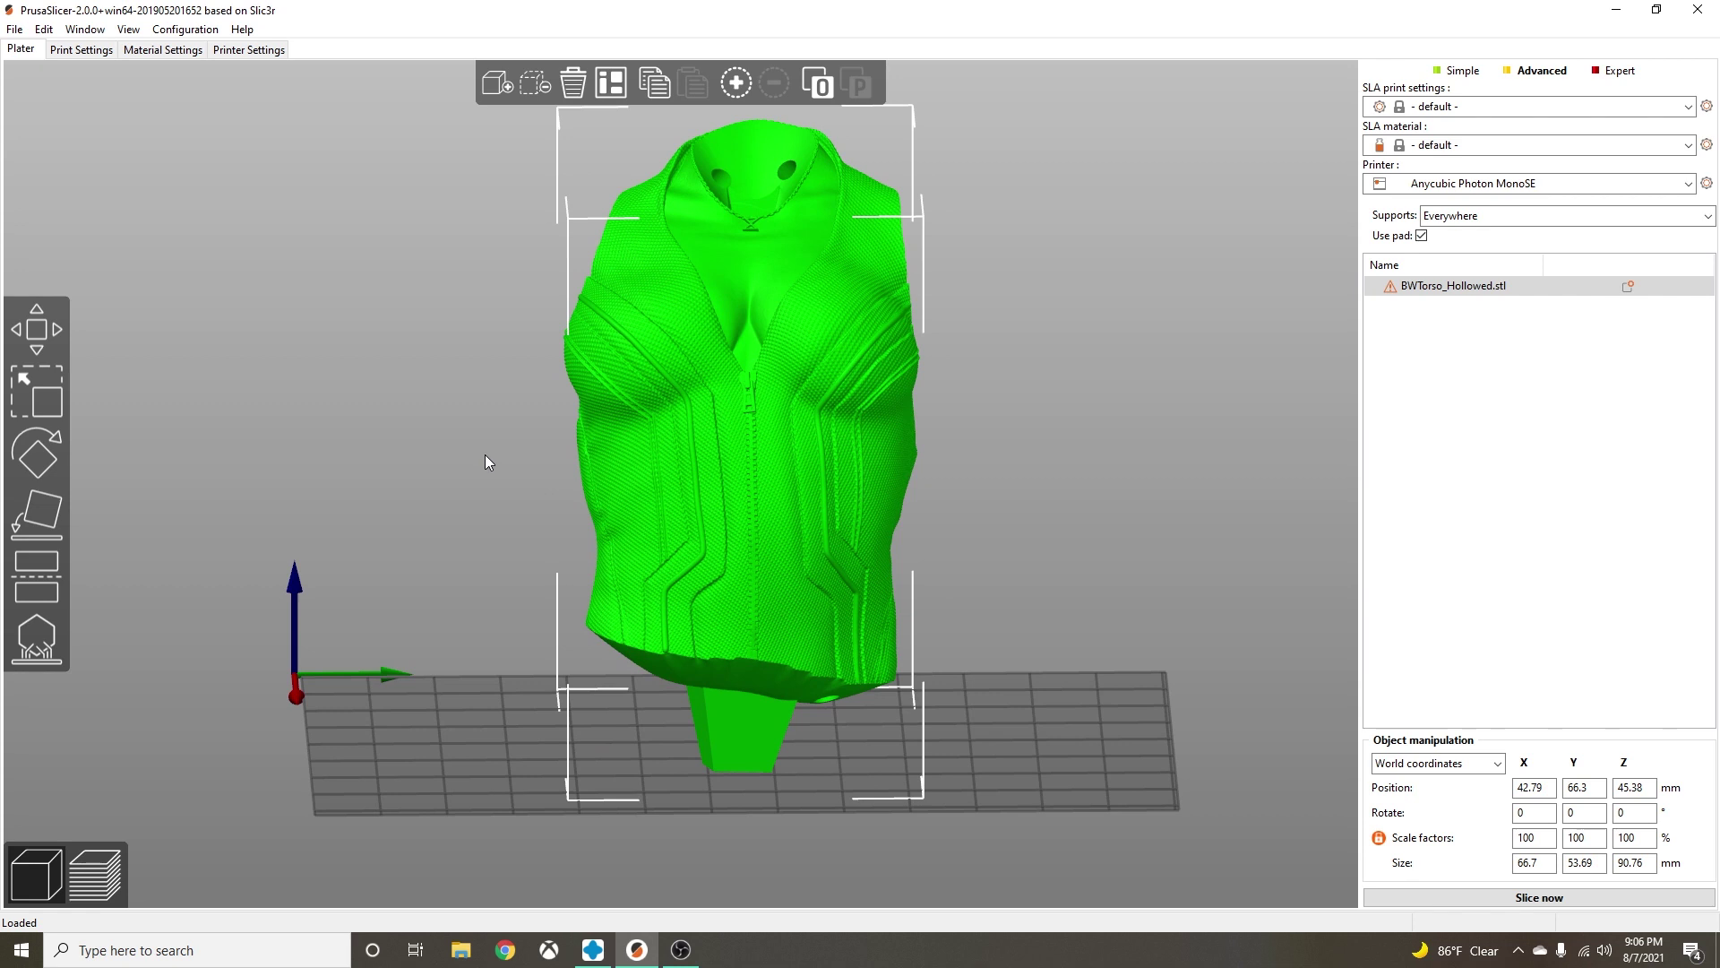
pyautogui.moveTo(485, 456); pyautogui.dragTo(382, 445)
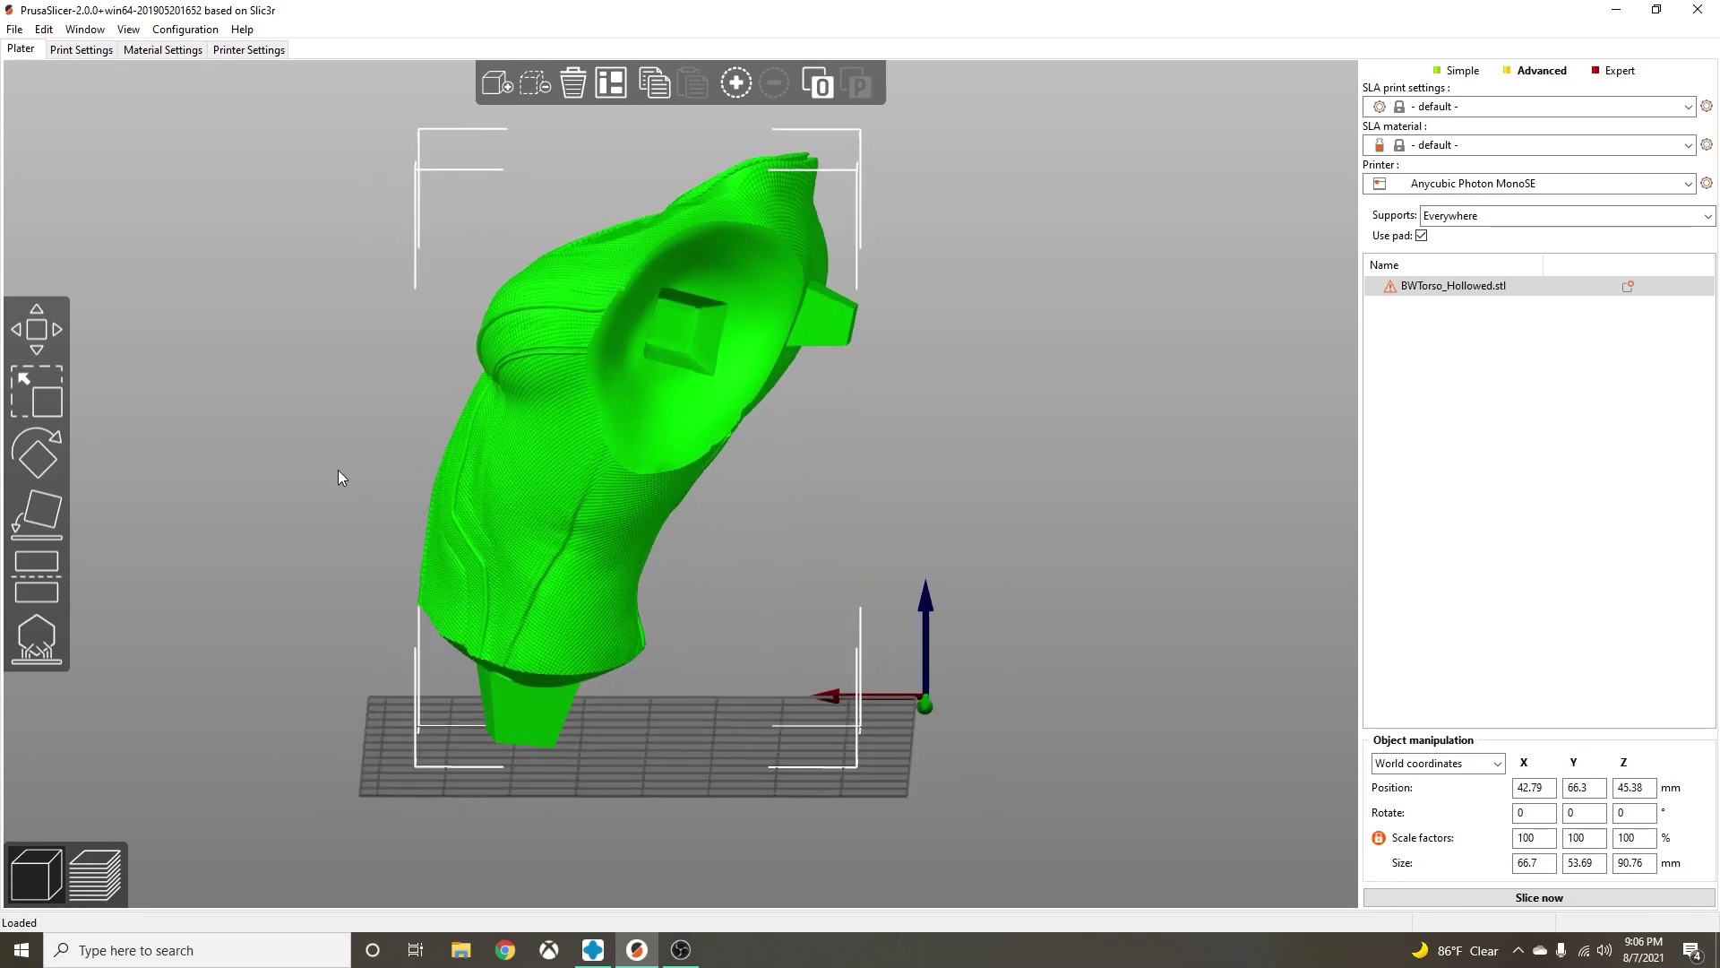
pyautogui.moveTo(339, 477); pyautogui.dragTo(434, 493)
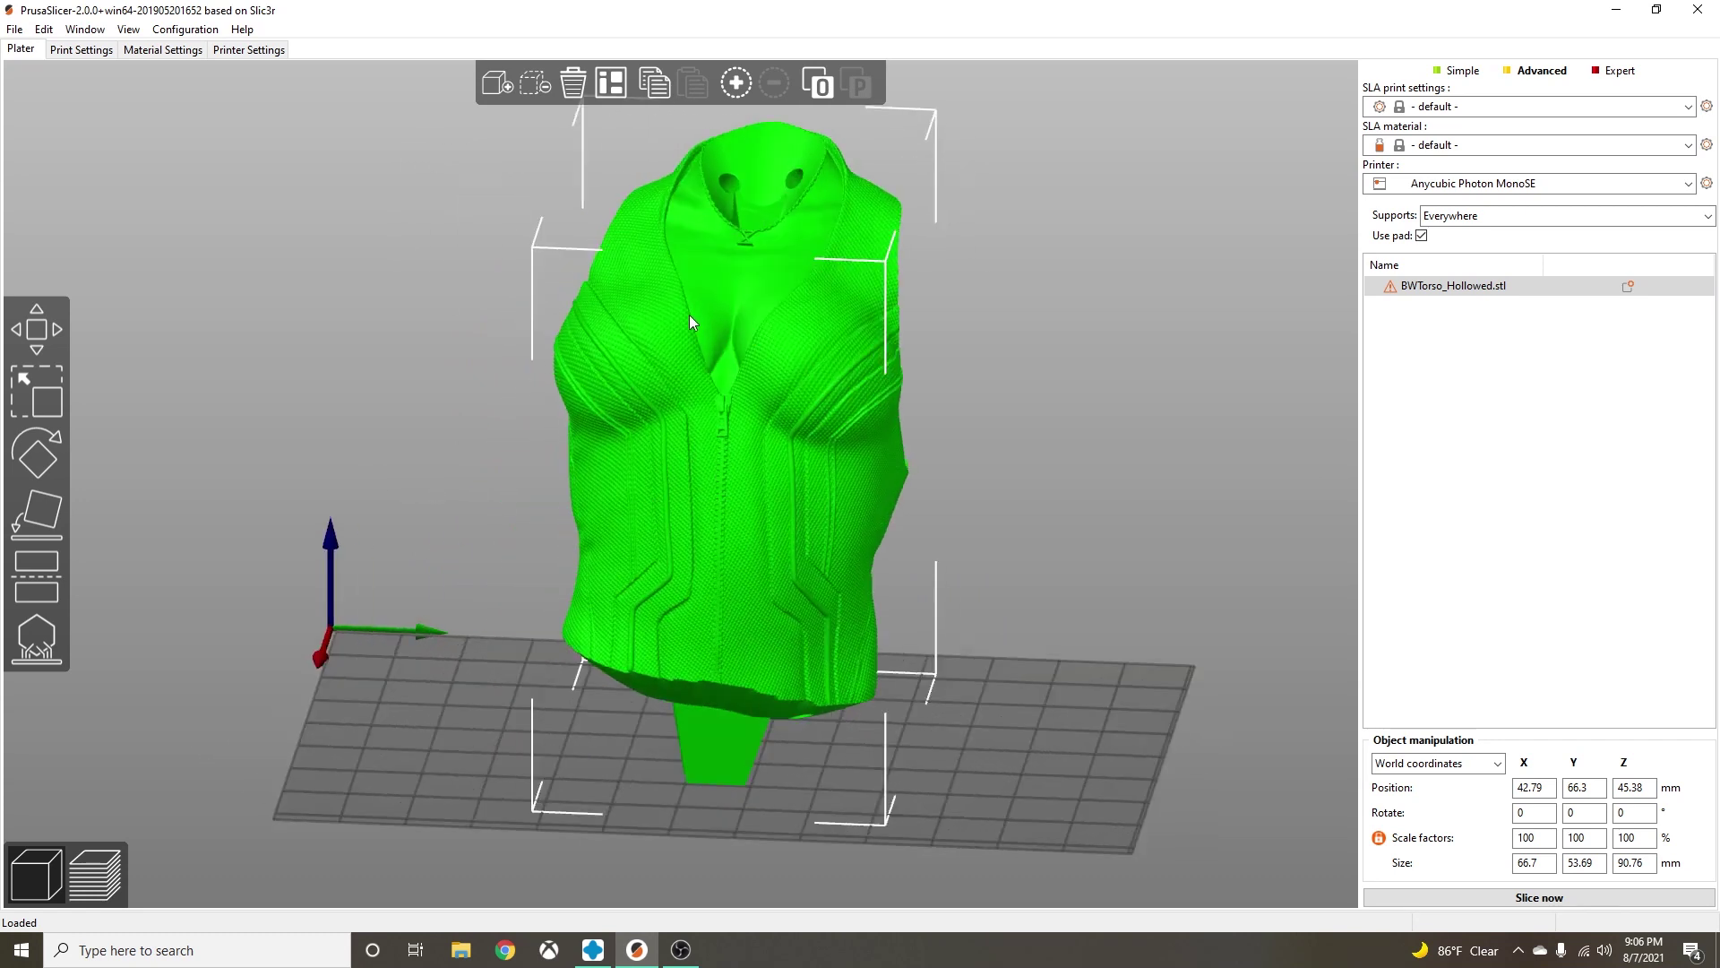
pyautogui.moveTo(408, 476); pyautogui.dragTo(575, 489)
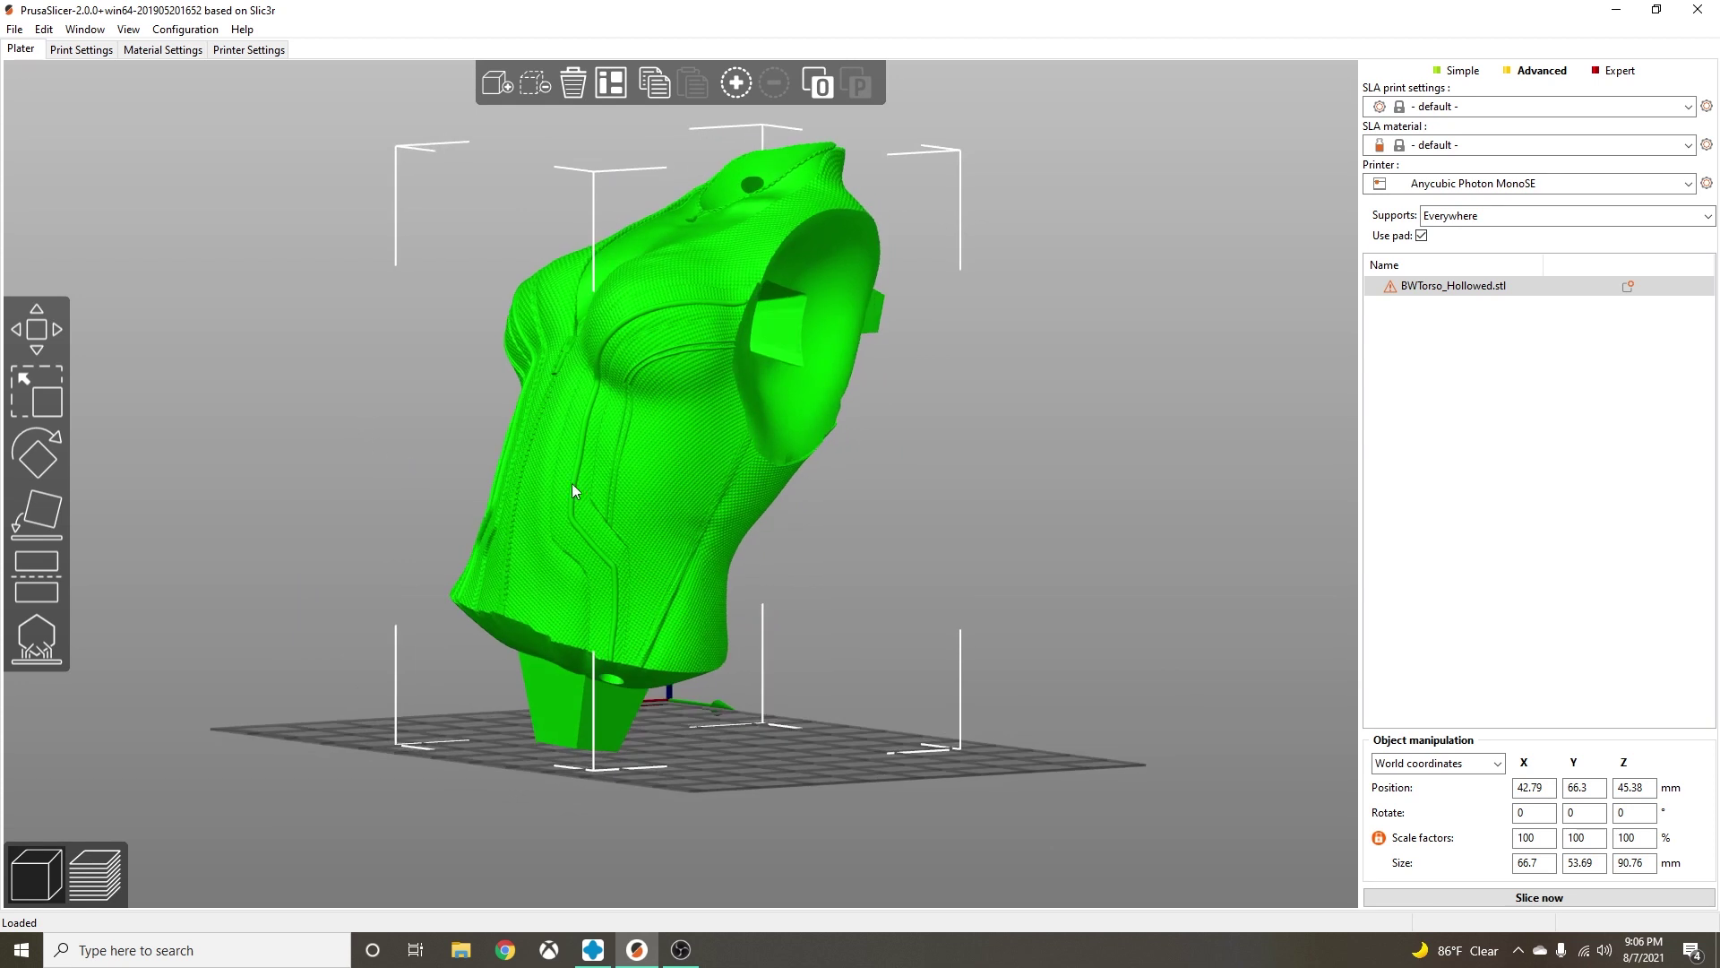
pyautogui.moveTo(962, 439); pyautogui.dragTo(1027, 436)
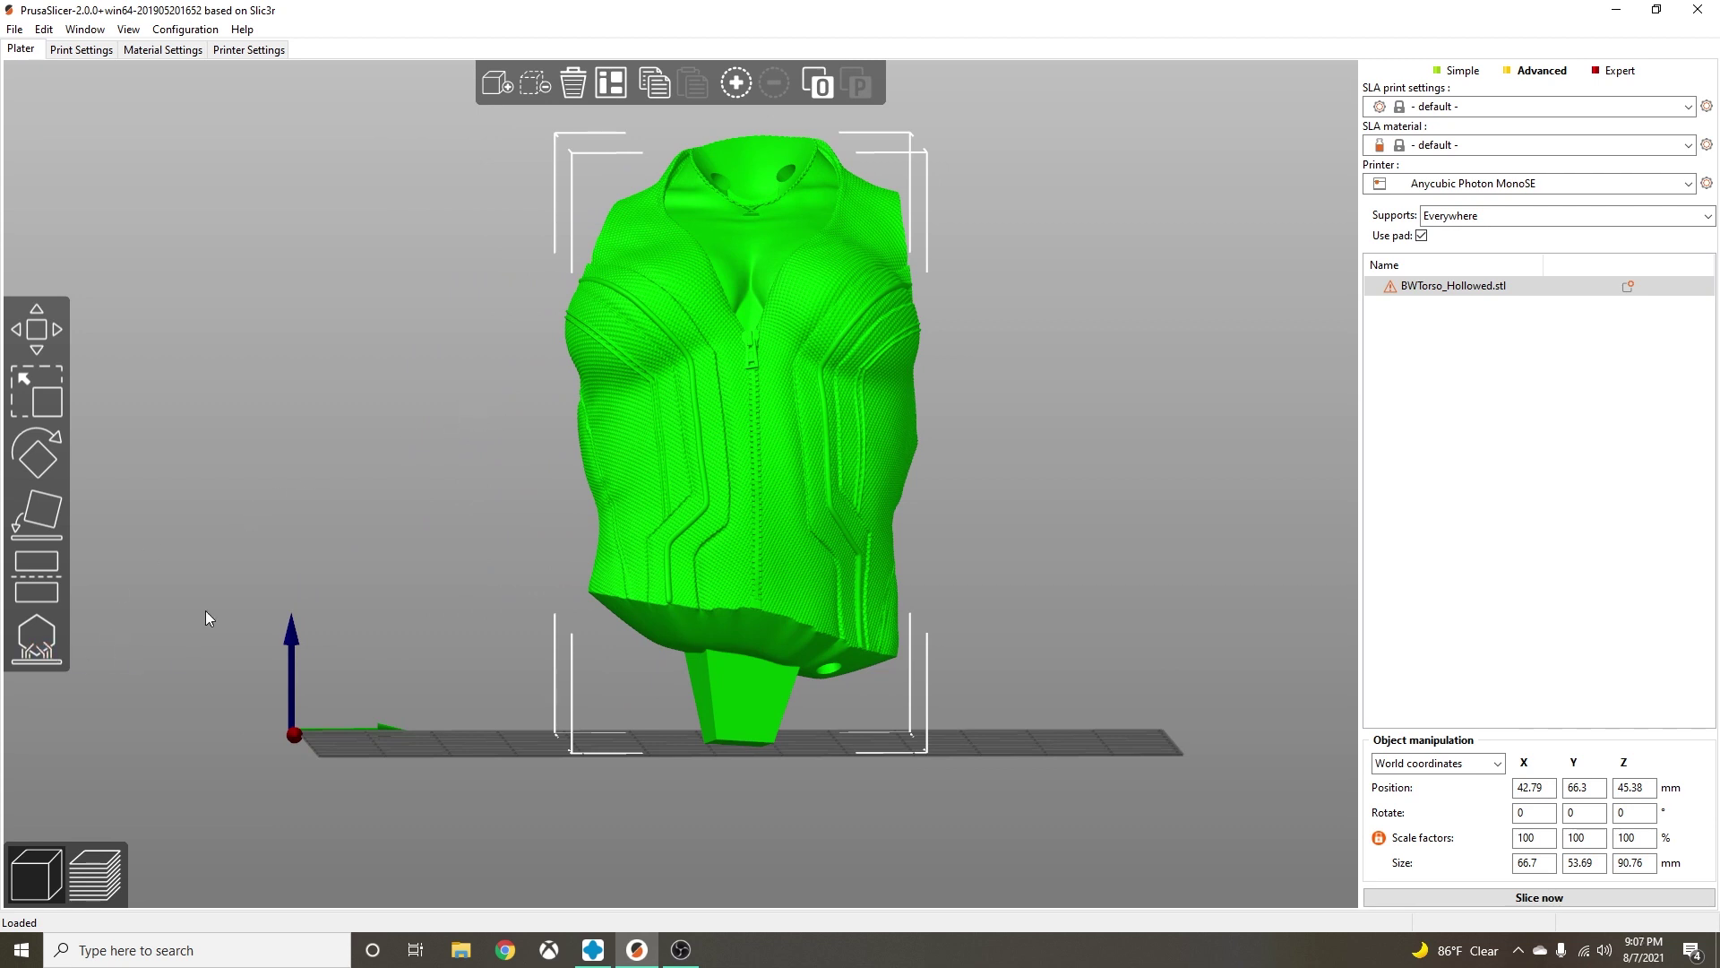
pyautogui.click(32, 645)
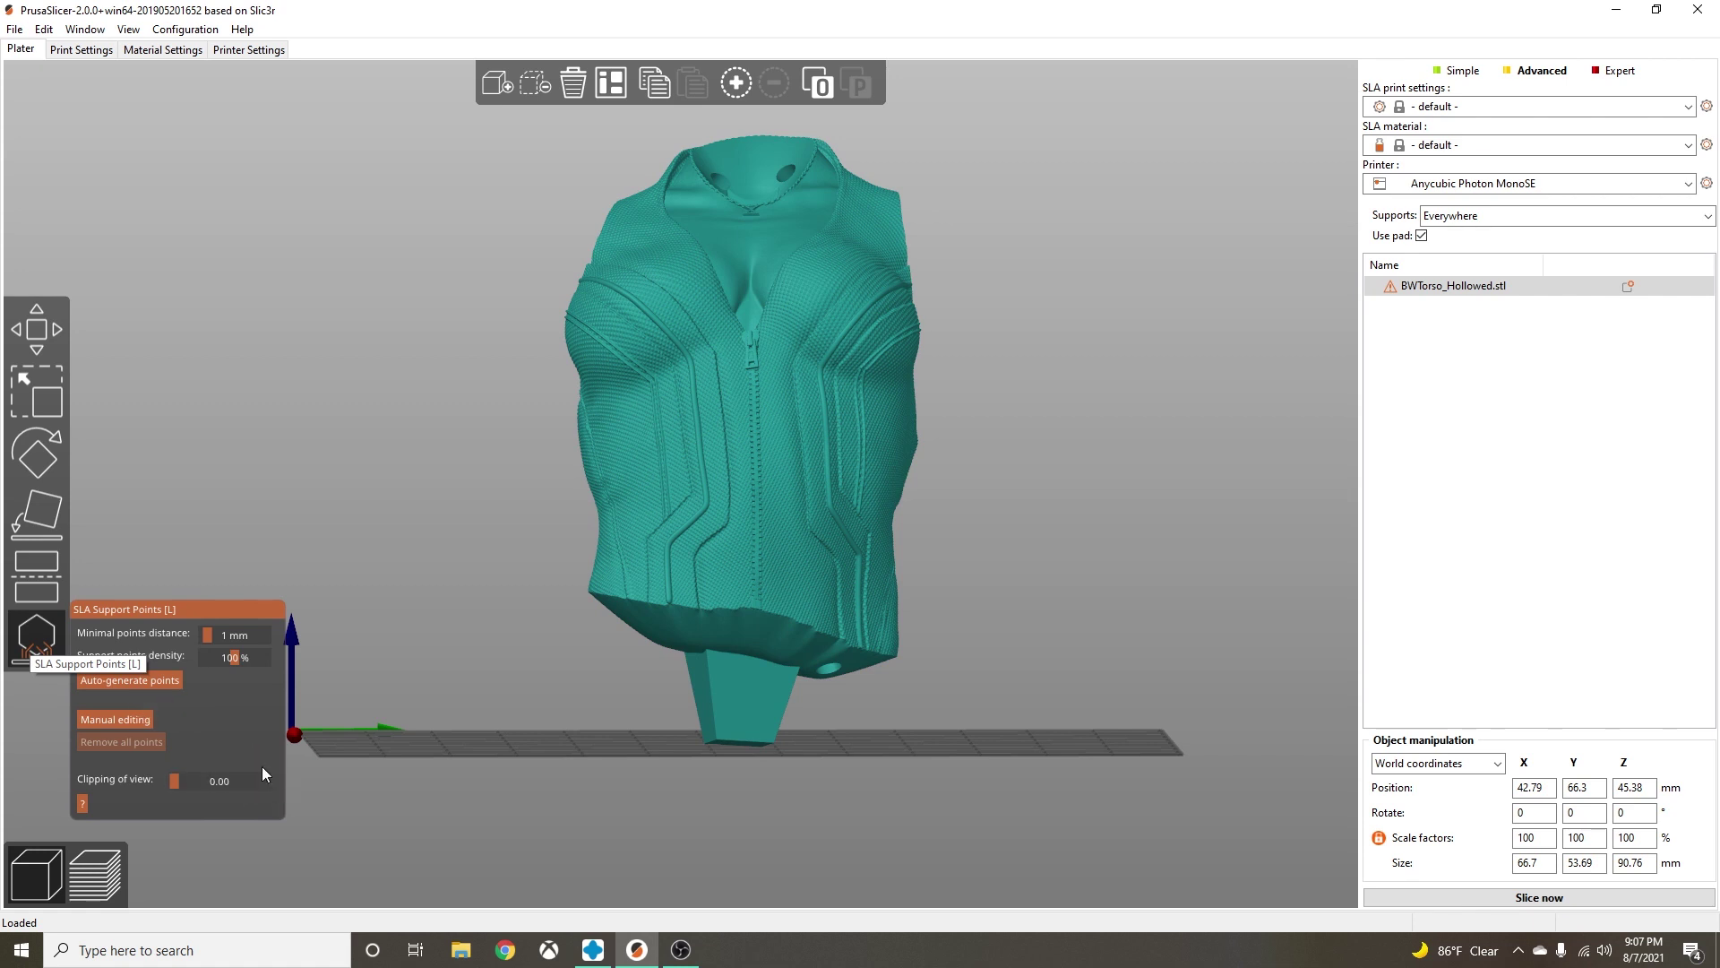
pyautogui.click(145, 683)
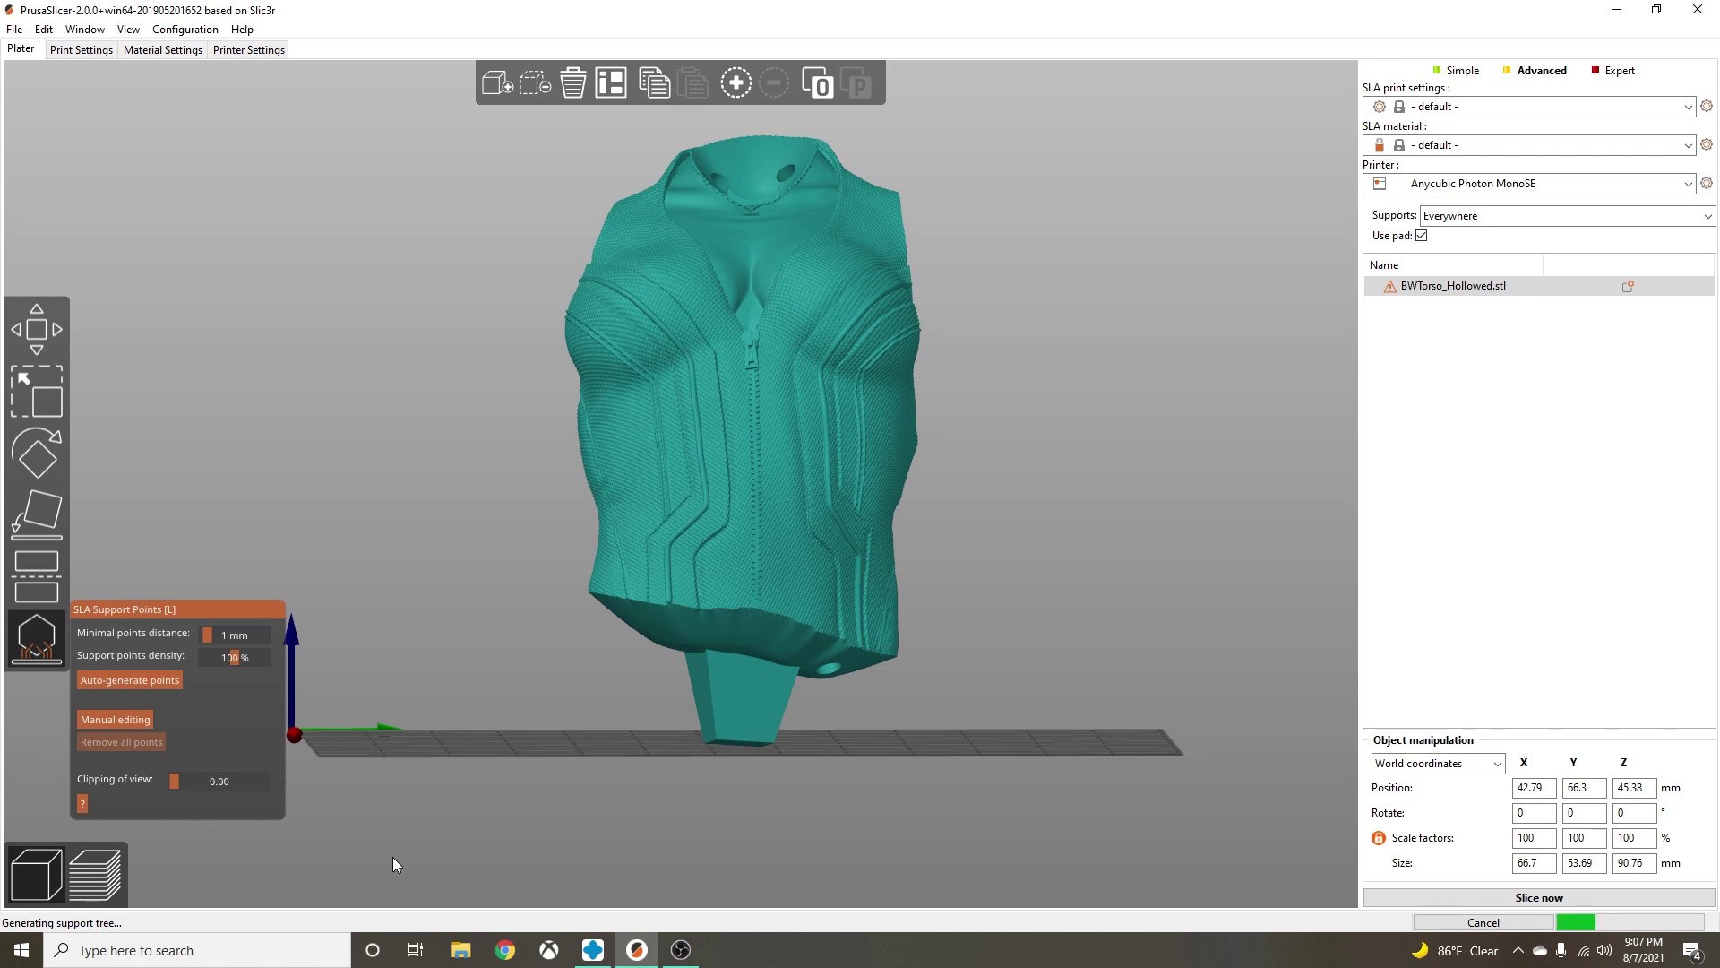
# Start manual editing of the support points and add a row of points along the front lower edge of the torso.
pyautogui.moveTo(888, 789)
pyautogui.mouseDown()
pyautogui.moveTo(869, 809)
pyautogui.moveTo(898, 805)
pyautogui.mouseUp()
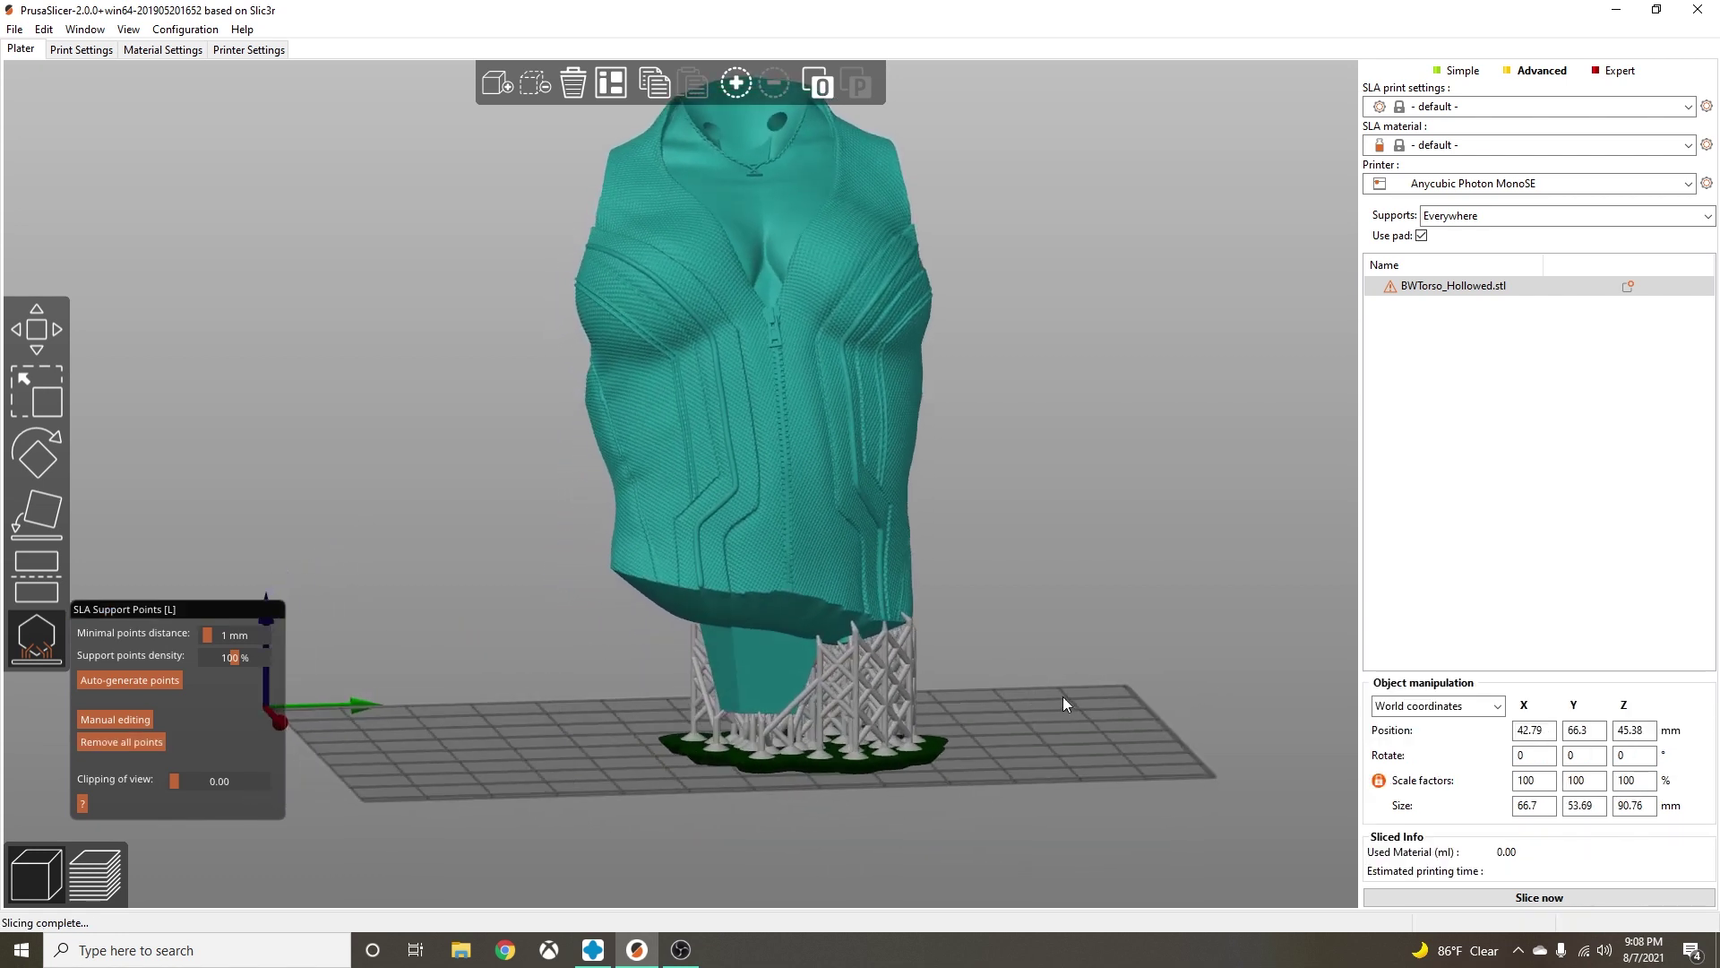
pyautogui.moveTo(1061, 645); pyautogui.dragTo(1074, 594)
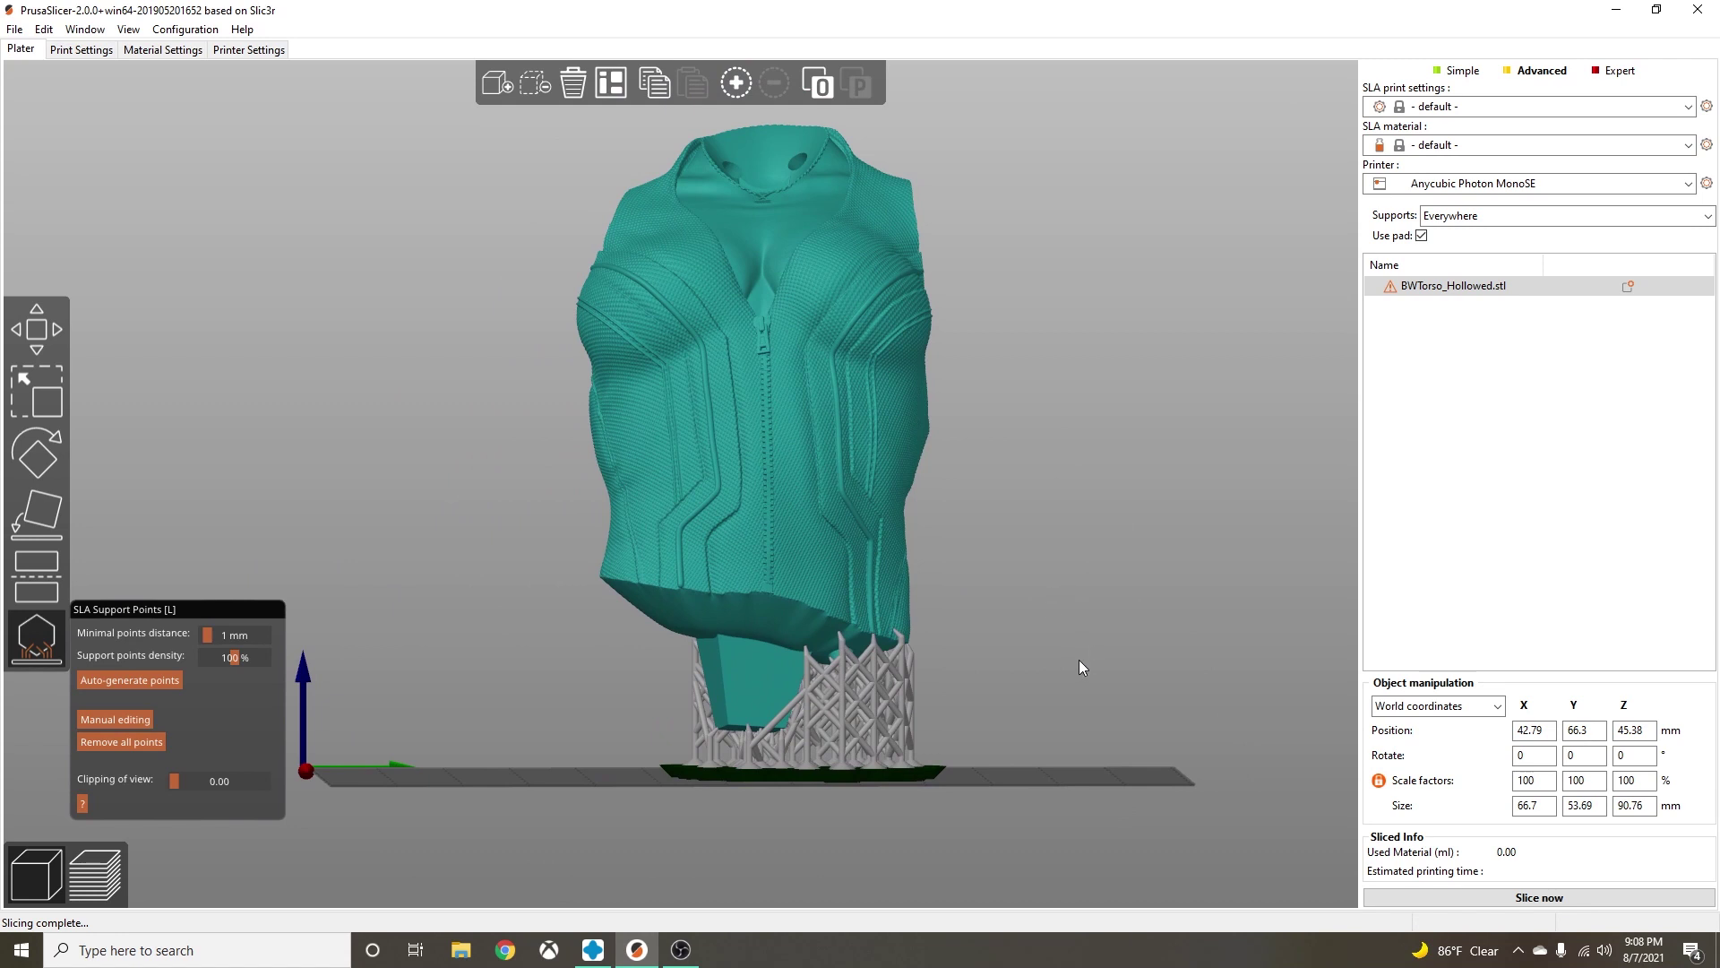
pyautogui.moveTo(1064, 667)
pyautogui.mouseDown()
pyautogui.moveTo(932, 674)
pyautogui.moveTo(1024, 701)
pyautogui.moveTo(1085, 648)
pyautogui.moveTo(1051, 683)
pyautogui.mouseUp()
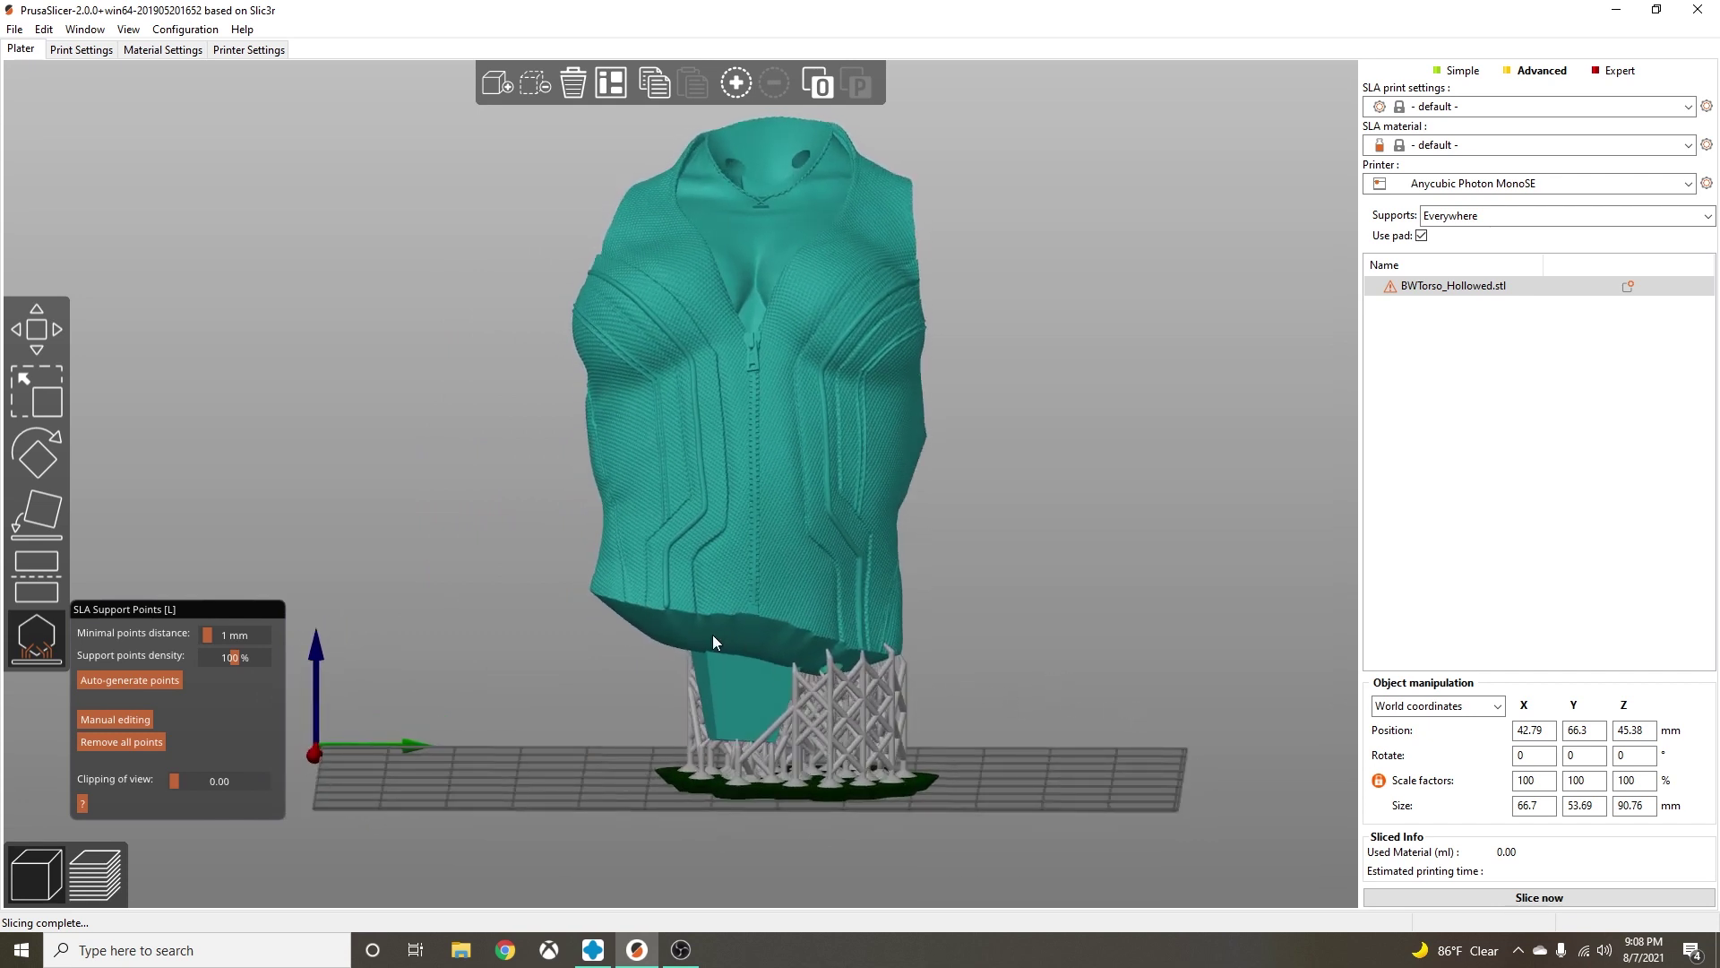
pyautogui.moveTo(991, 697); pyautogui.dragTo(996, 679)
pyautogui.scroll(2, 1003, 675)
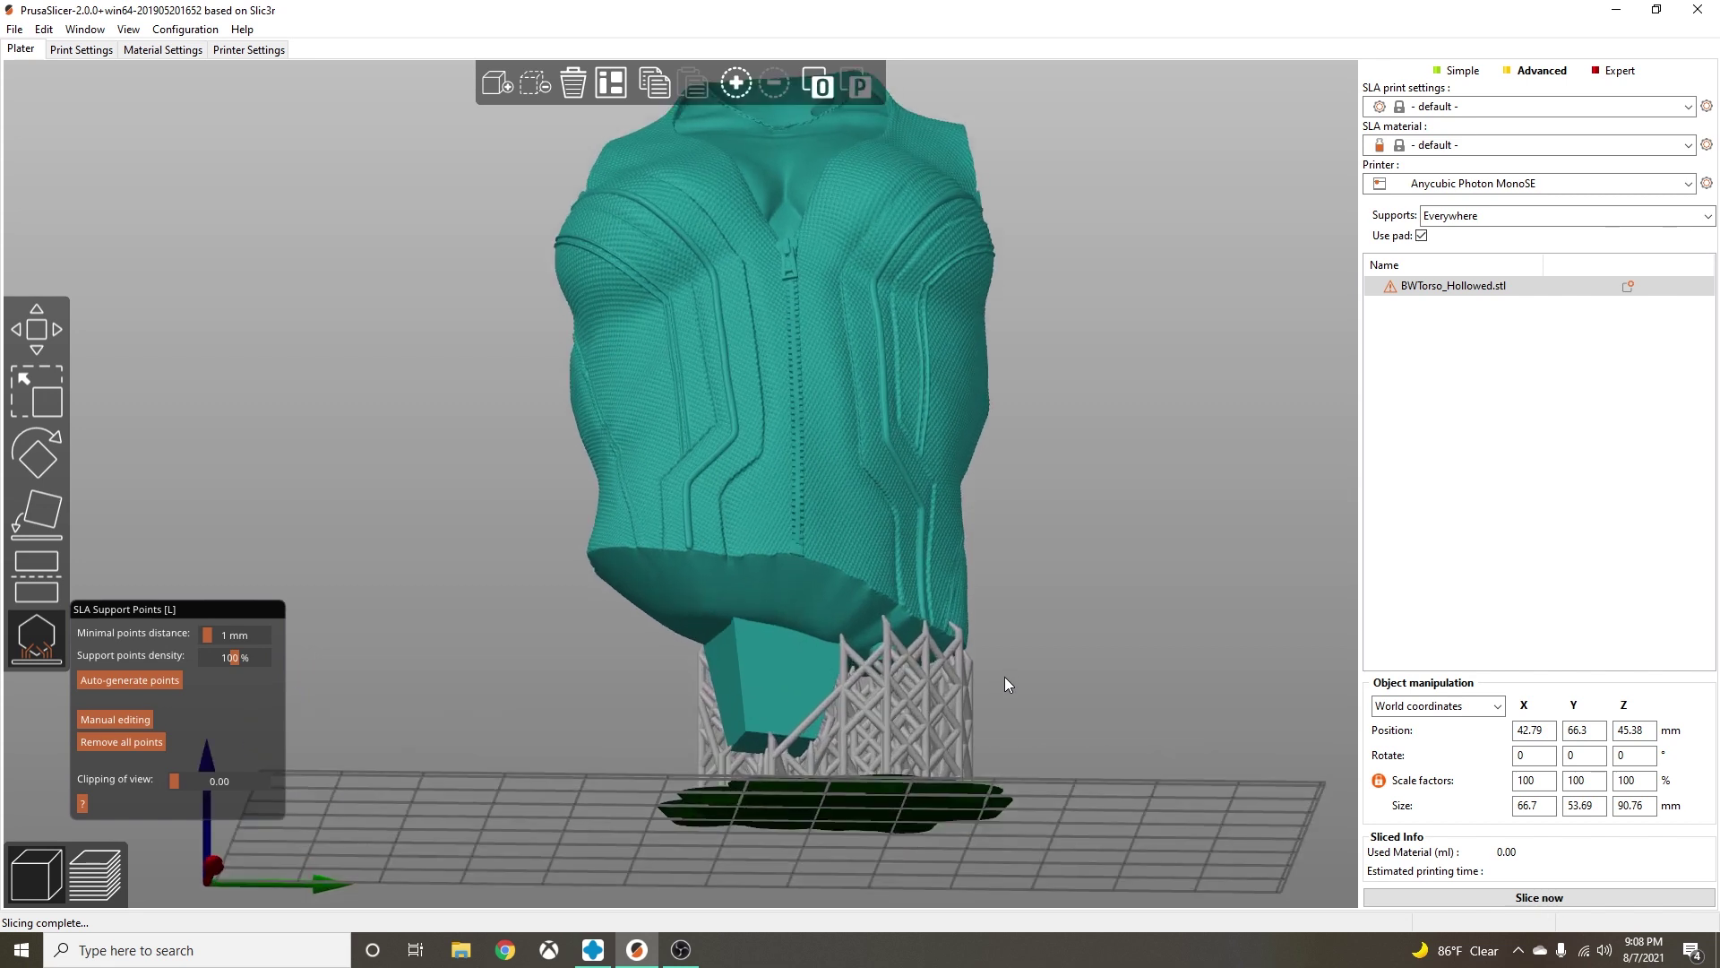
pyautogui.scroll(2, 1114, 681)
pyautogui.scroll(1, 1116, 685)
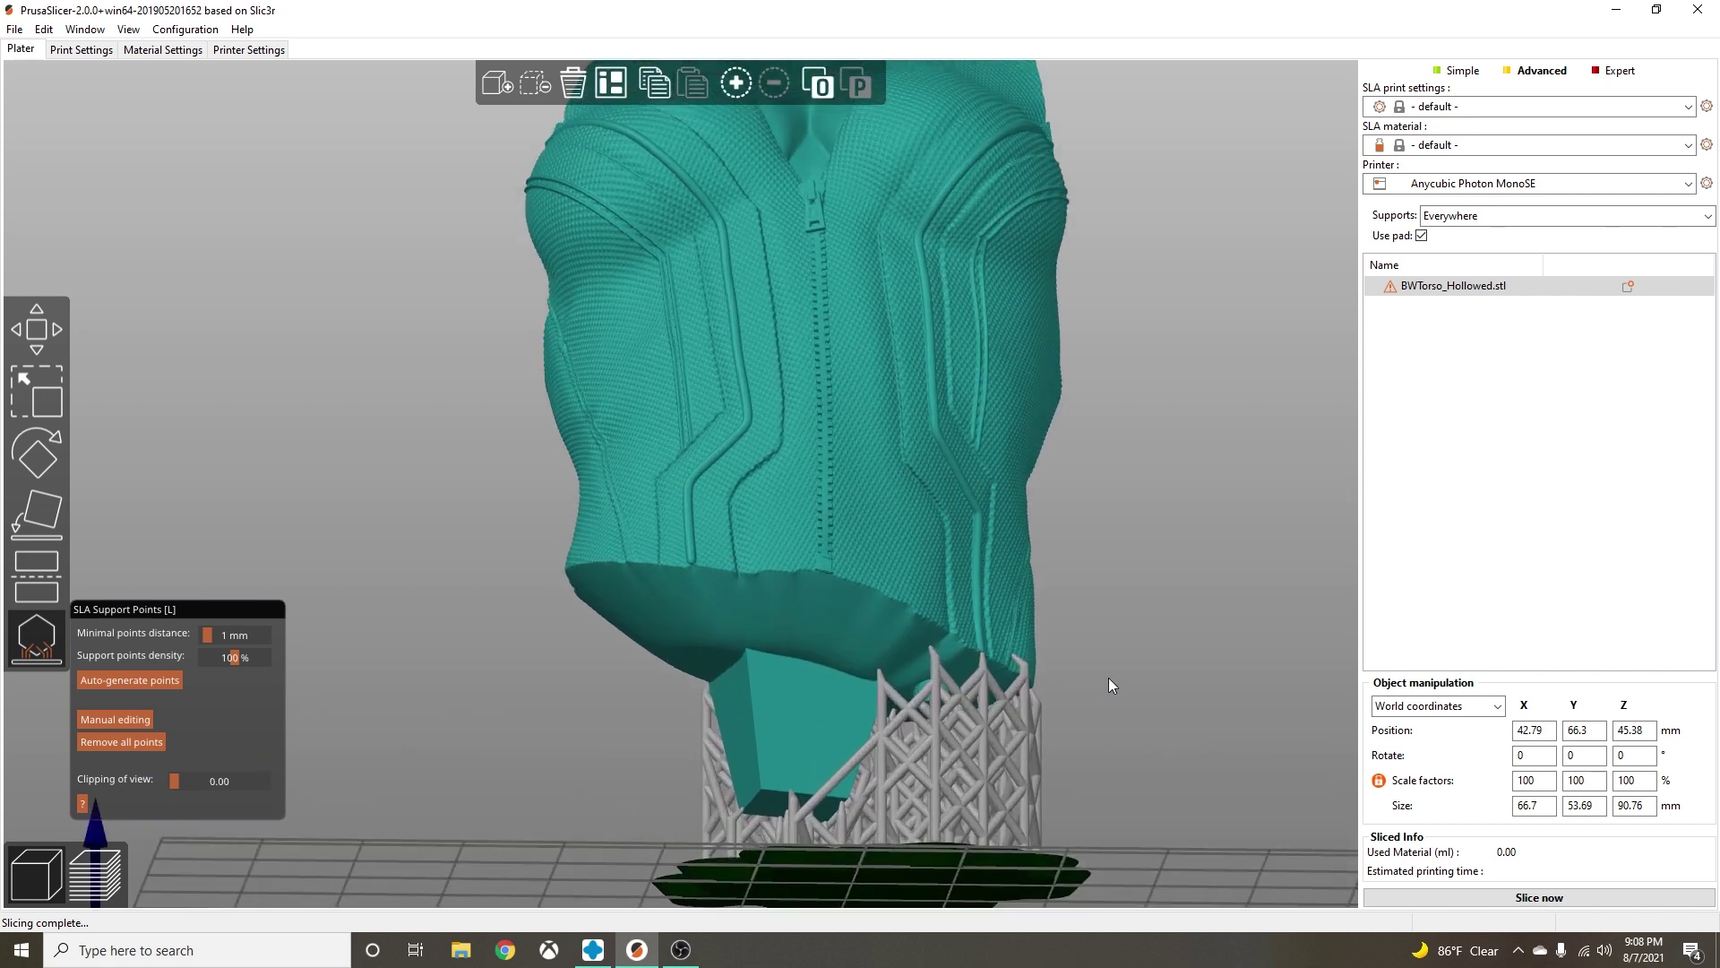
pyautogui.click(100, 721)
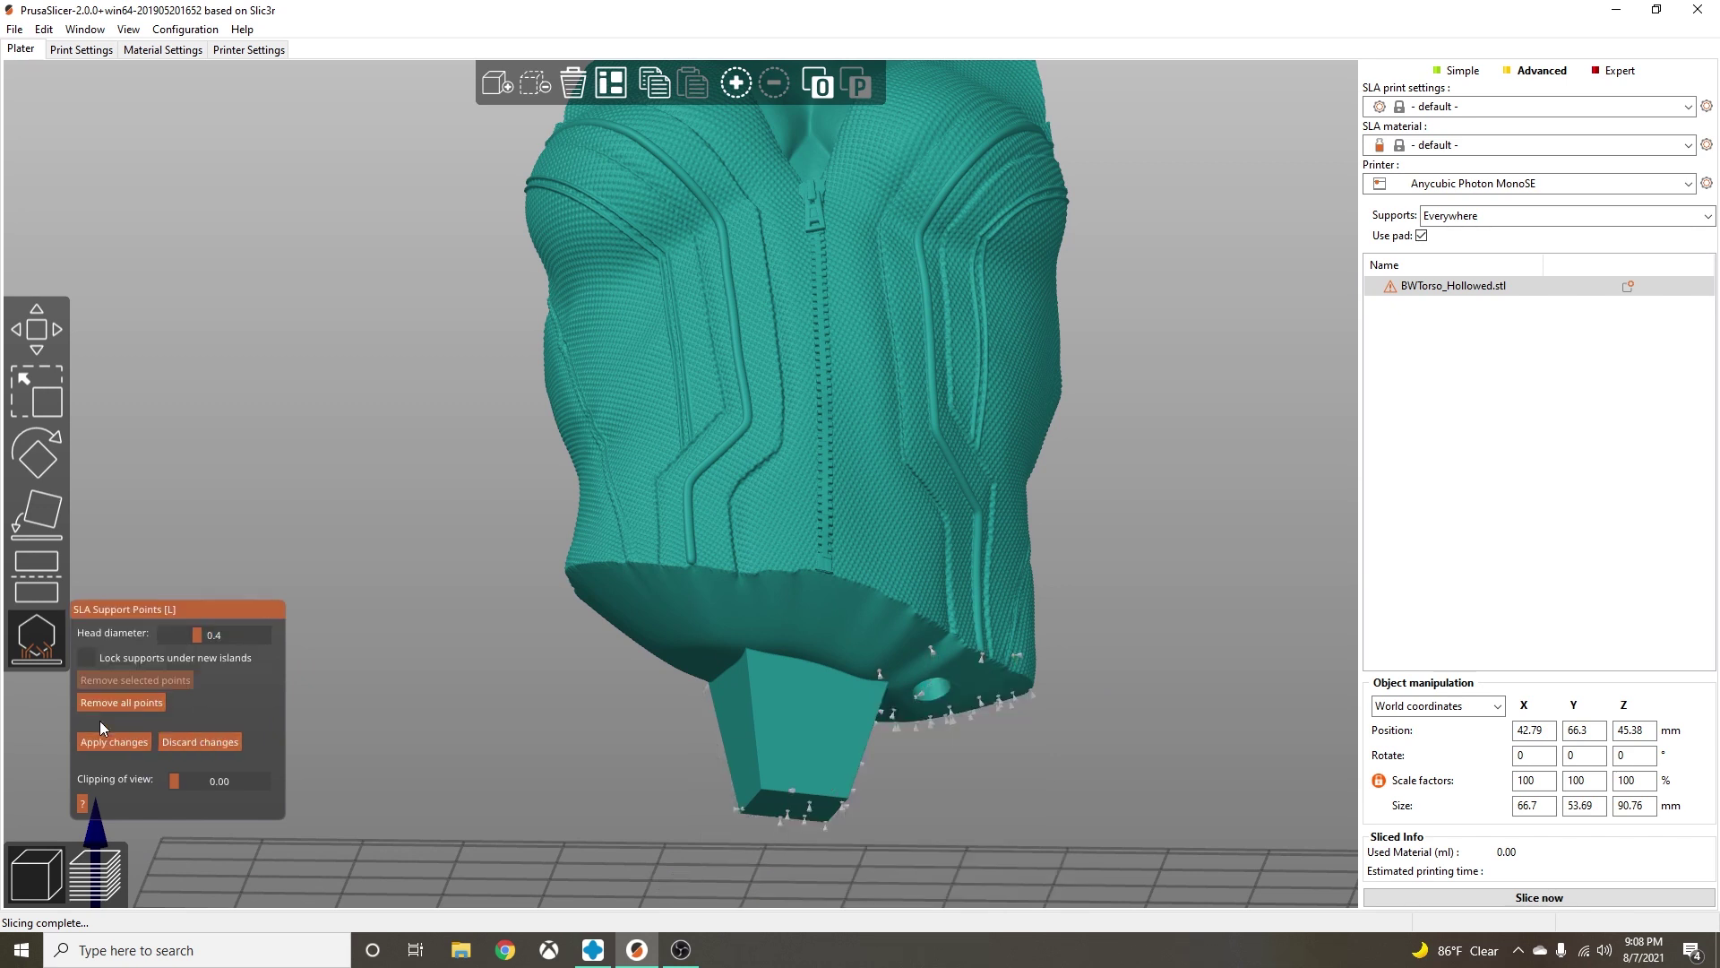
pyautogui.click(903, 612)
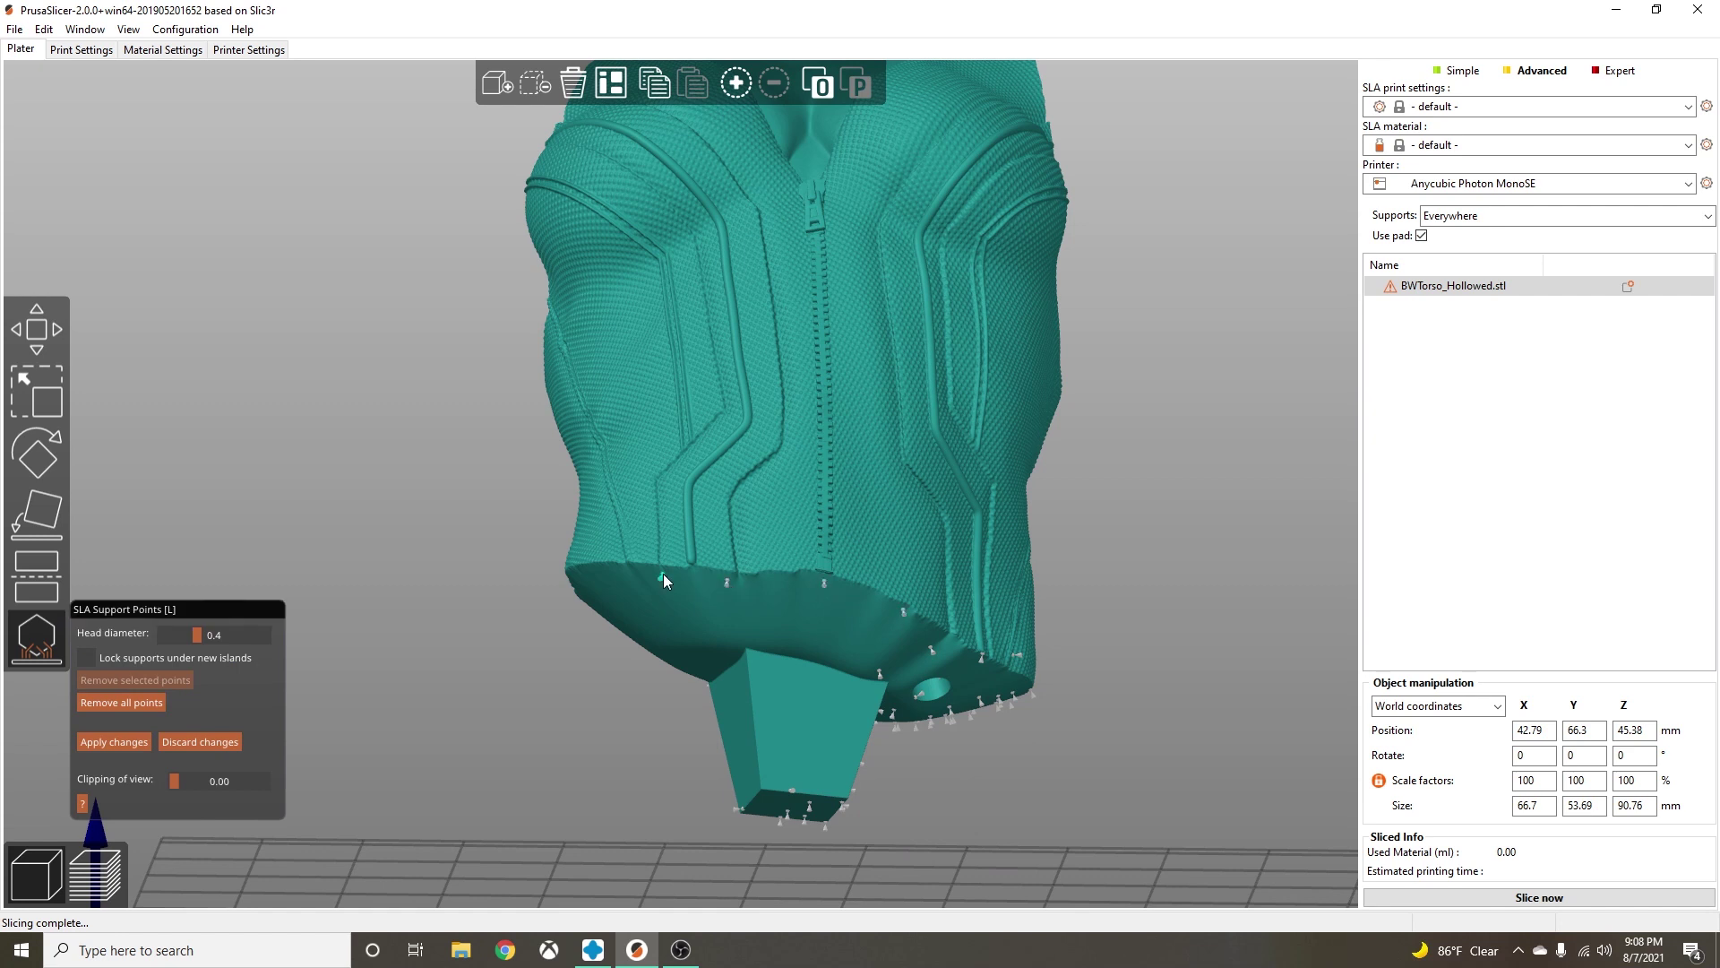
# Add manual support points around the rest of the waist rim and across the torso's underside.
pyautogui.moveTo(492, 643); pyautogui.dragTo(522, 618)
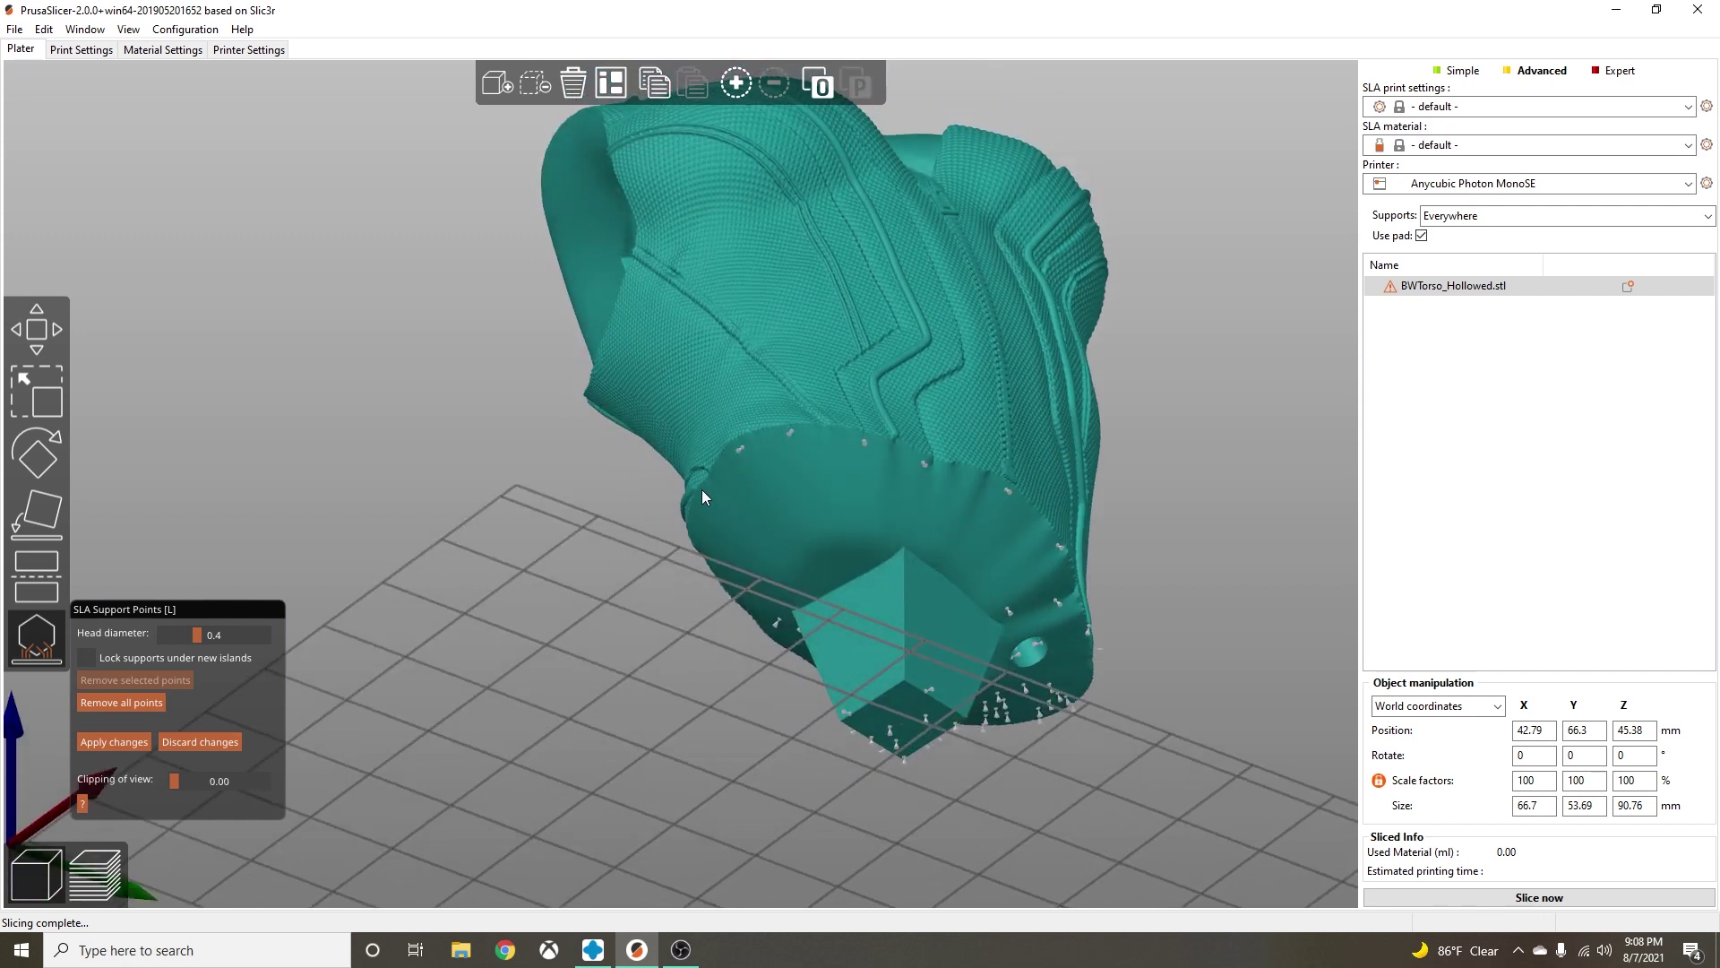
pyautogui.moveTo(626, 566); pyautogui.dragTo(692, 541)
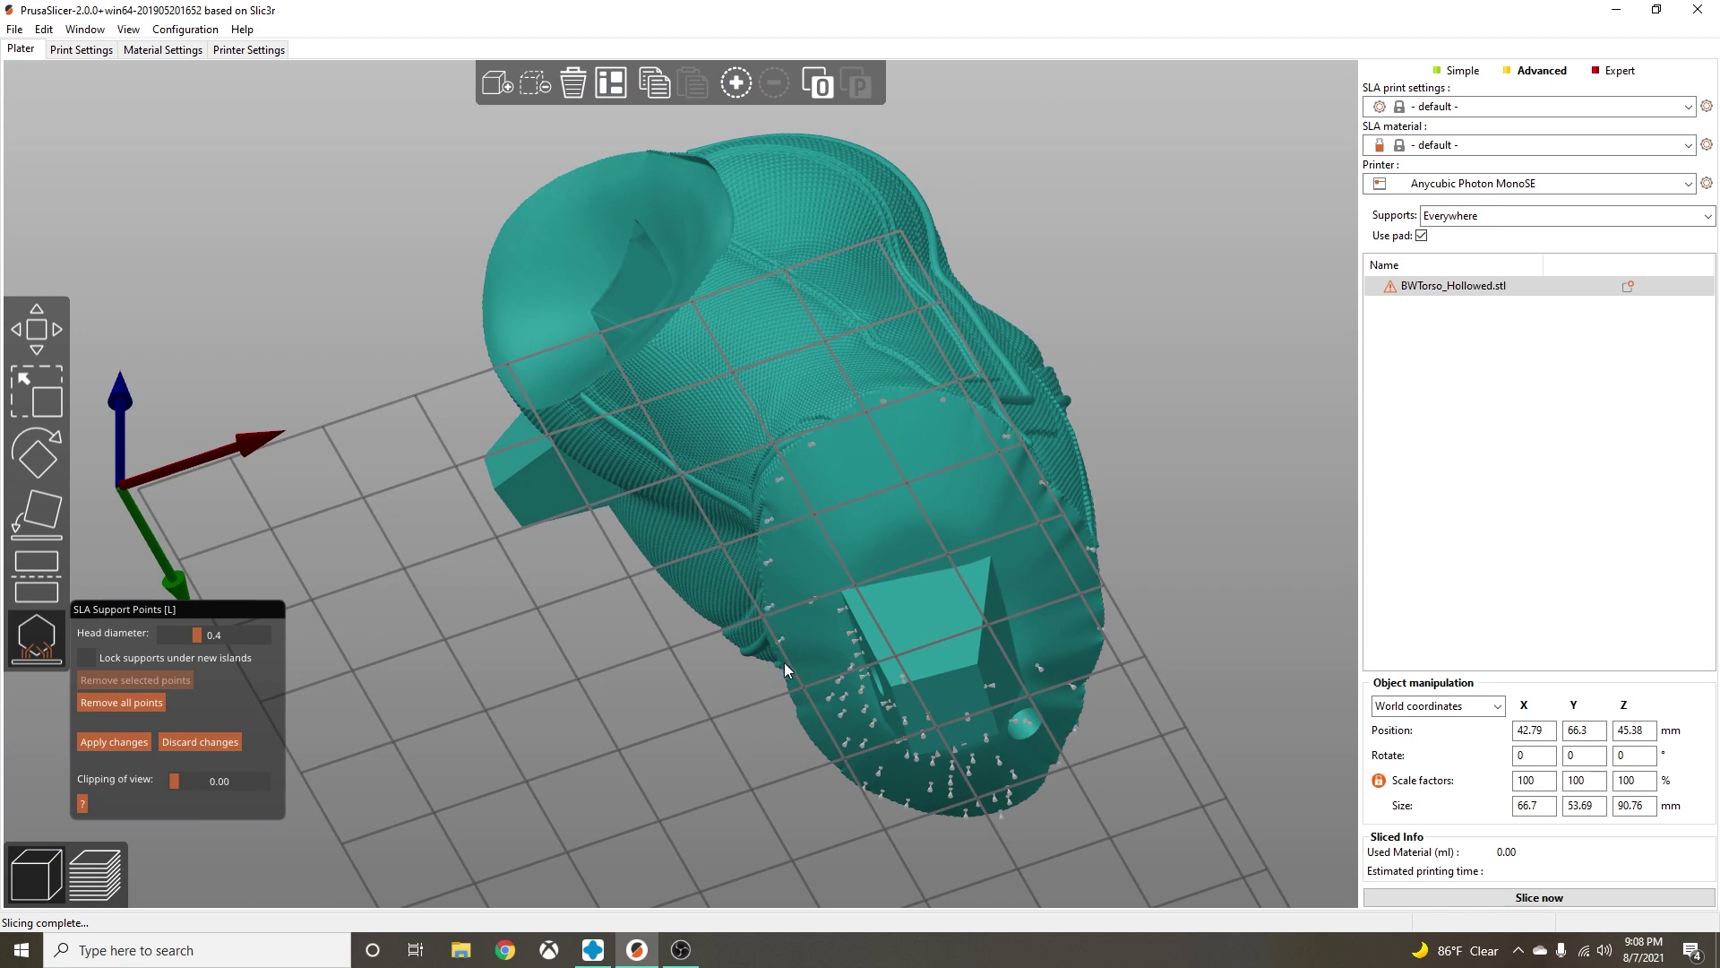
pyautogui.moveTo(792, 694)
pyautogui.mouseDown()
pyautogui.moveTo(756, 728)
pyautogui.moveTo(762, 706)
pyautogui.mouseUp()
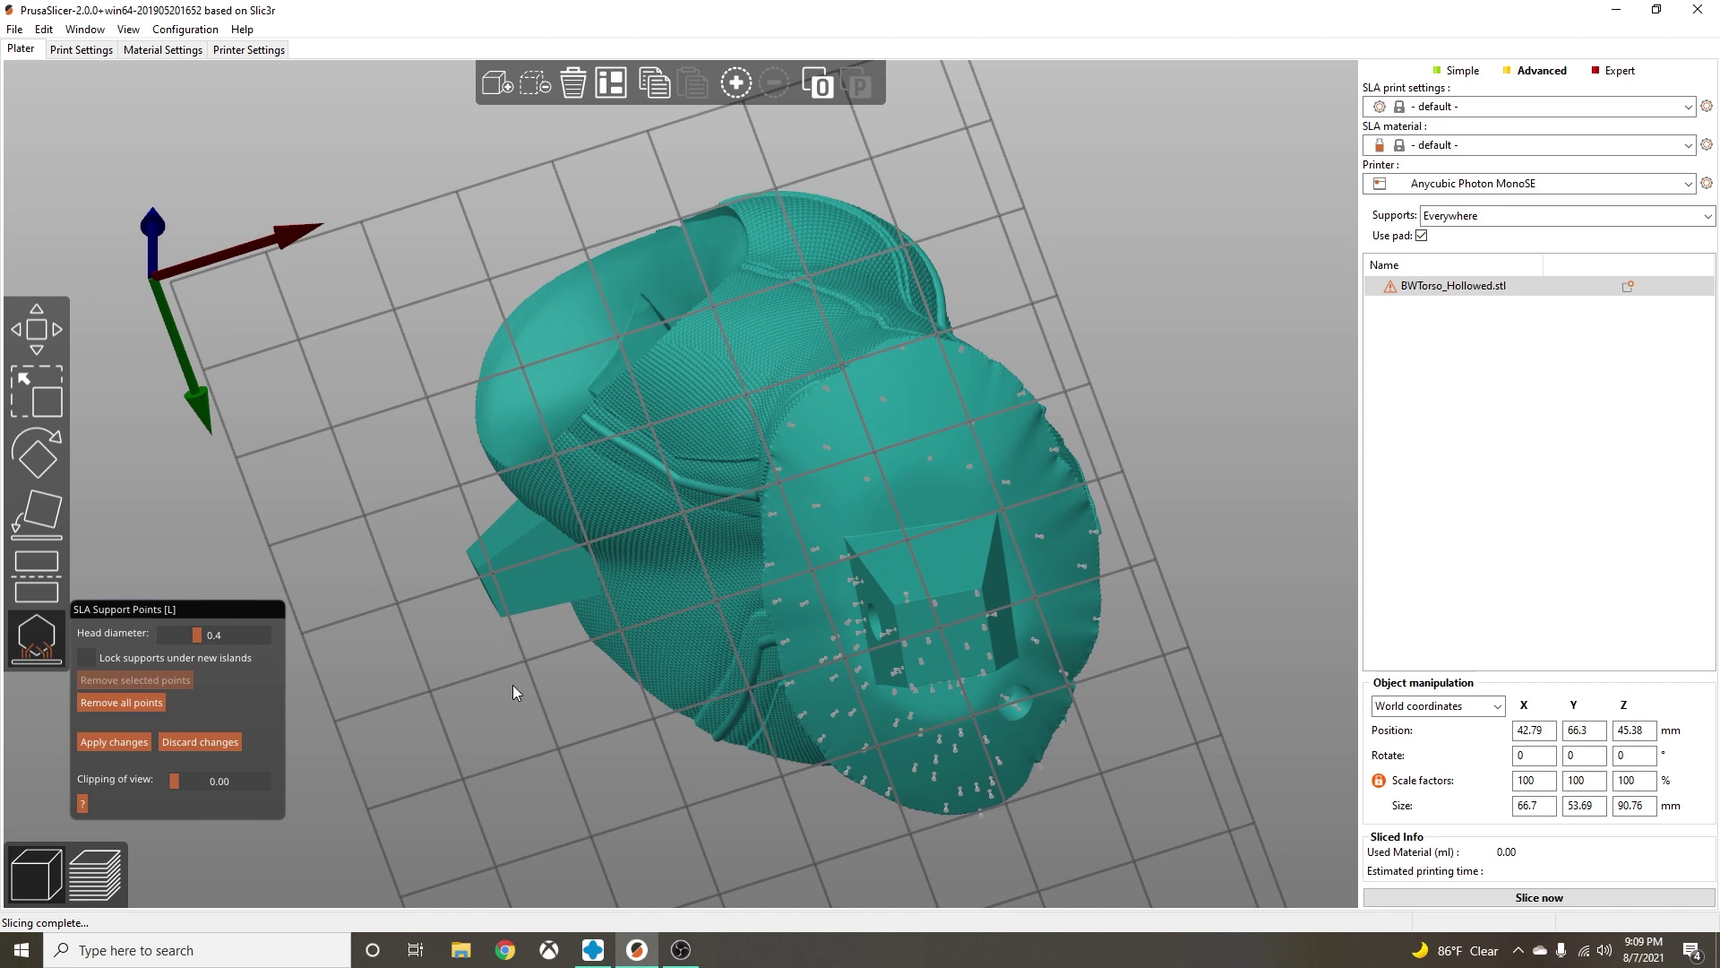
# Add support points on the waist rim near the drain hole and move the misplaced side point down onto the rim.
pyautogui.moveTo(512, 684); pyautogui.dragTo(392, 744)
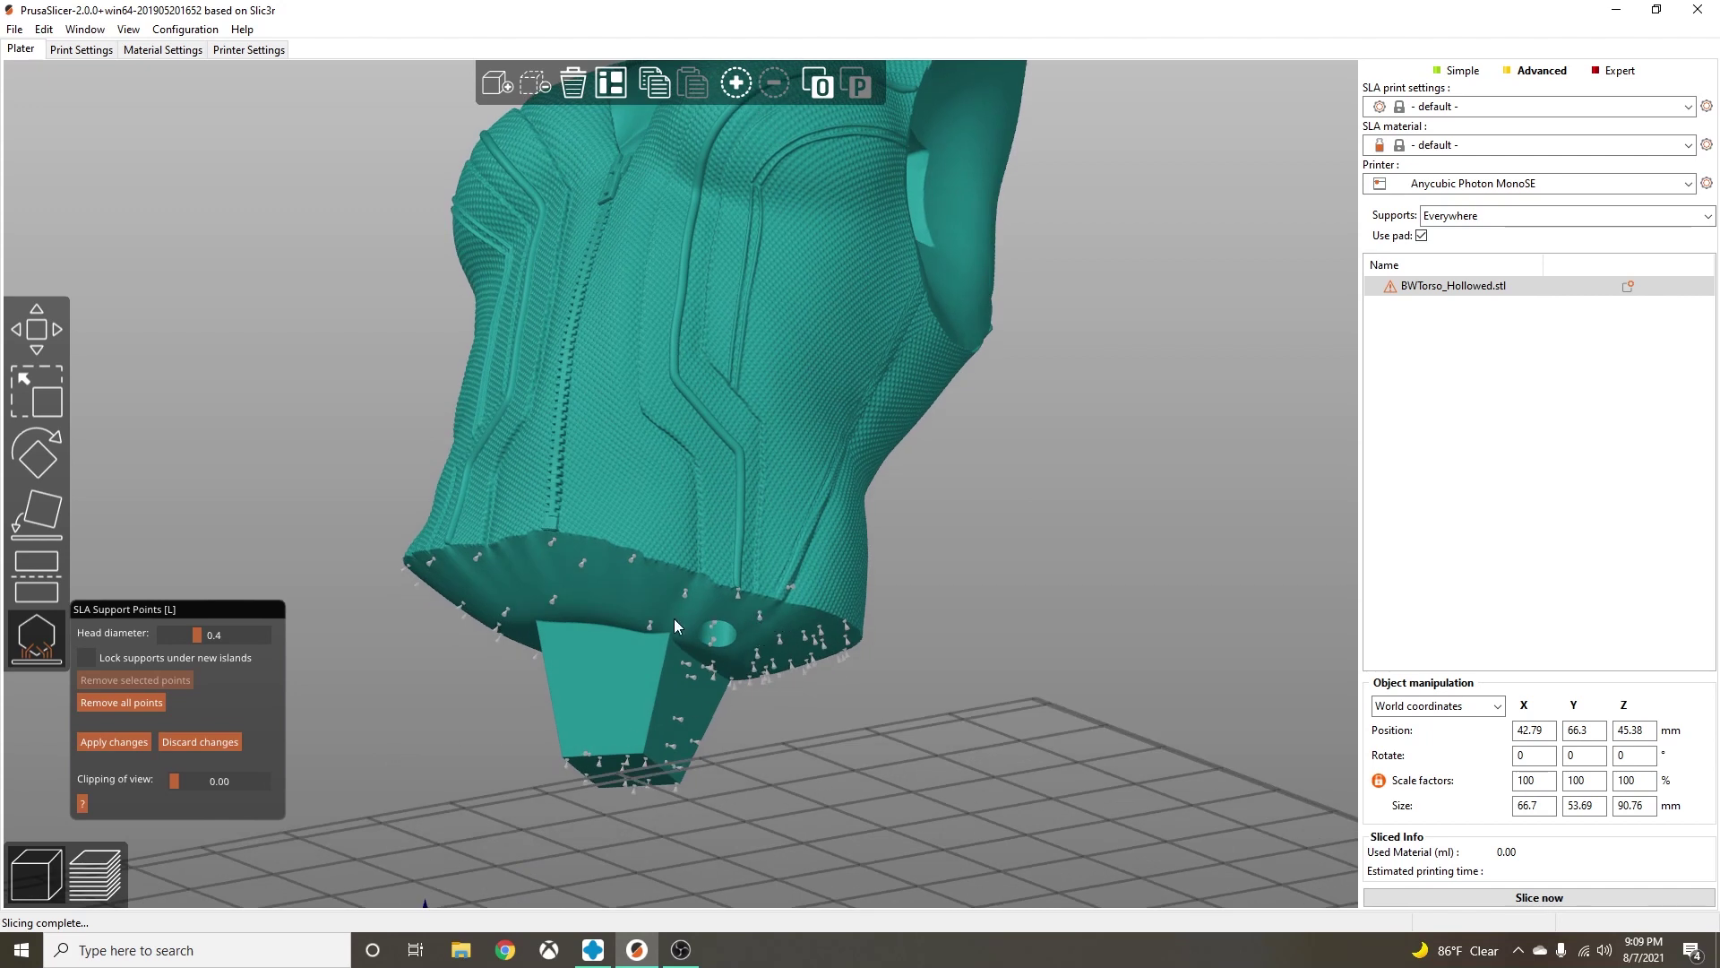
pyautogui.moveTo(695, 647); pyautogui.dragTo(900, 679)
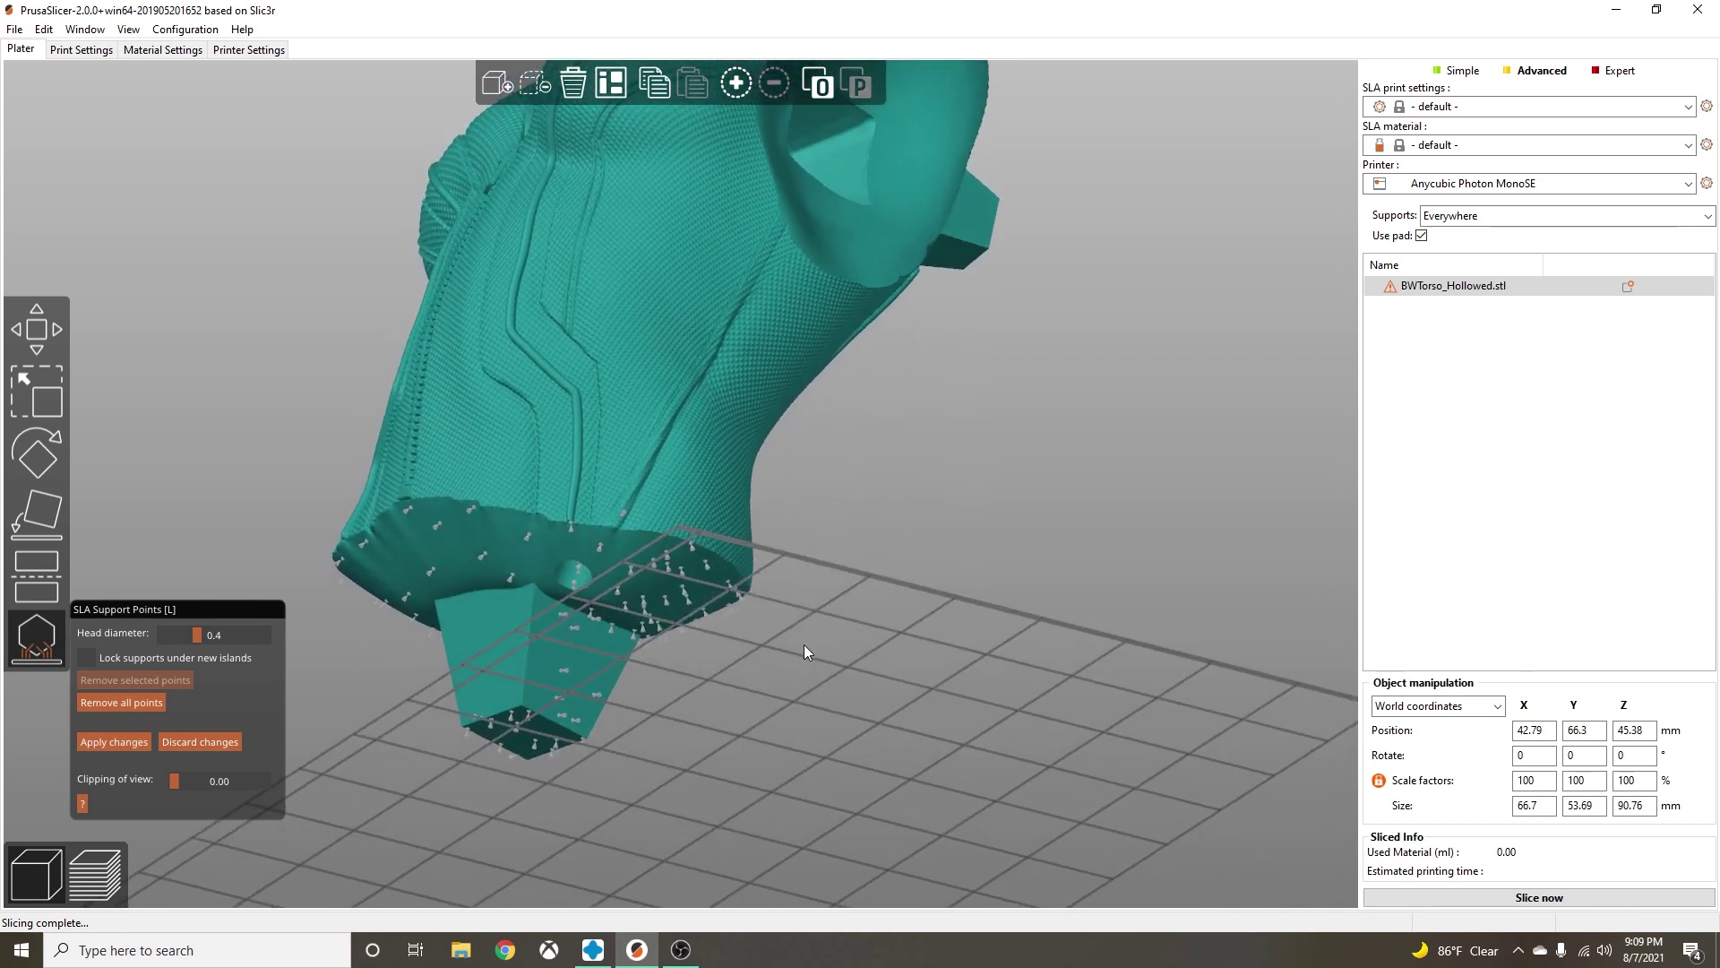
pyautogui.moveTo(805, 645); pyautogui.dragTo(820, 647)
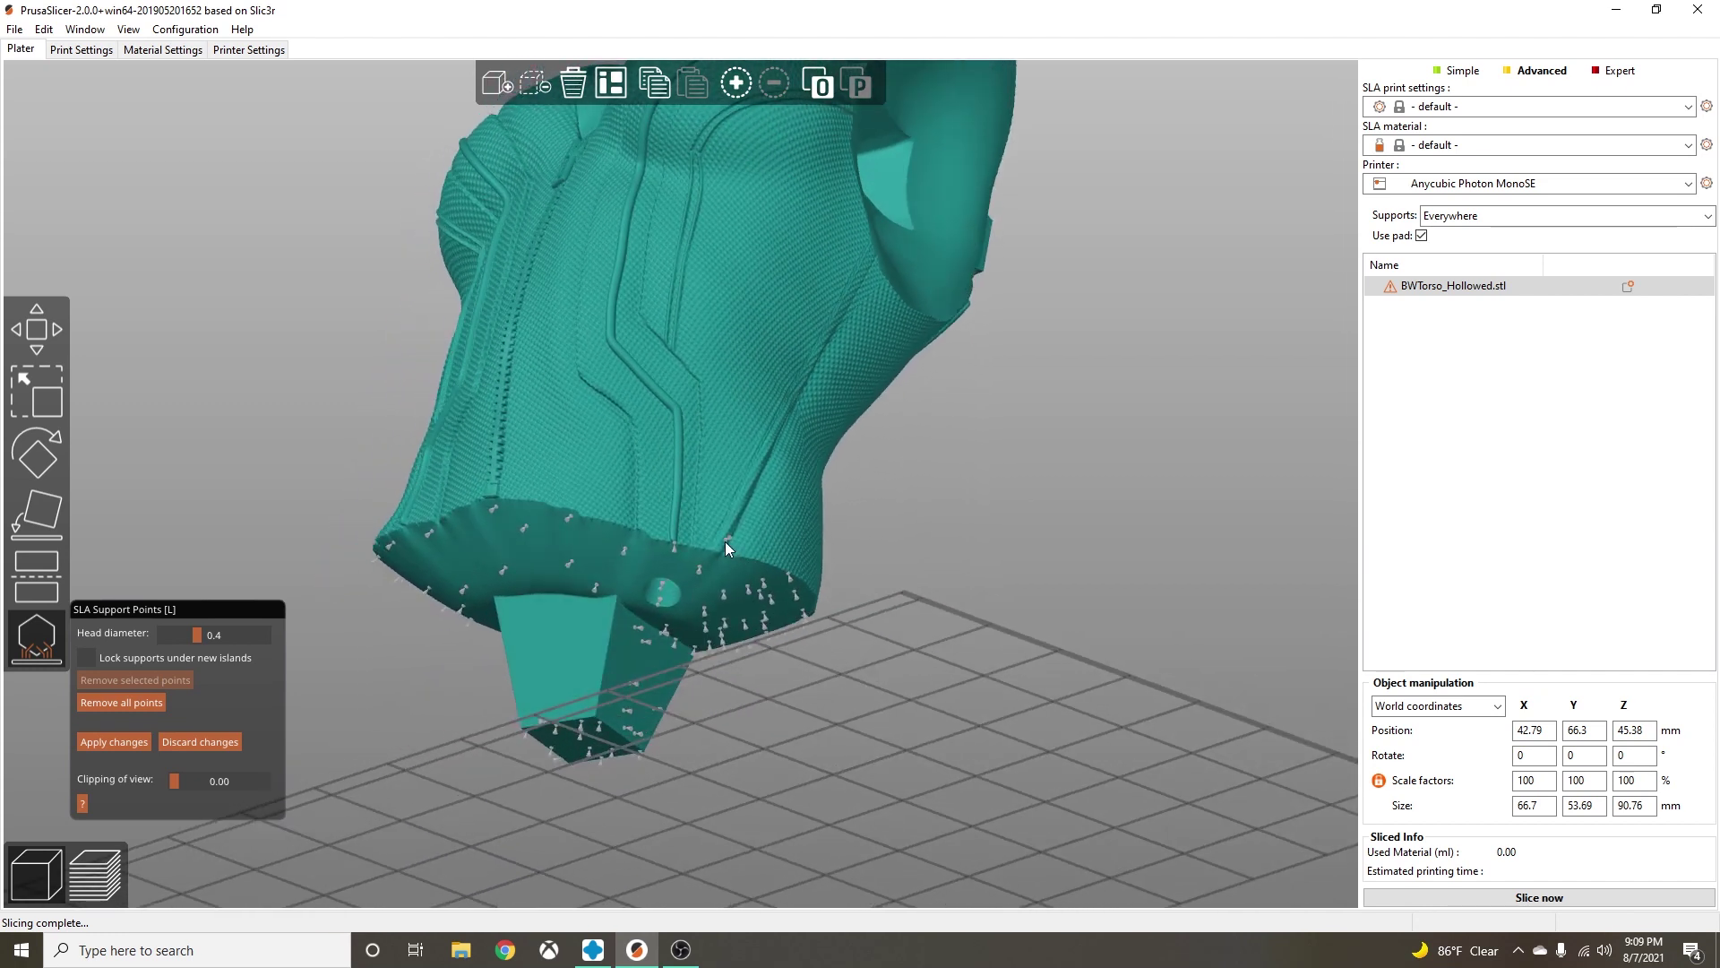
pyautogui.moveTo(796, 651); pyautogui.dragTo(828, 637)
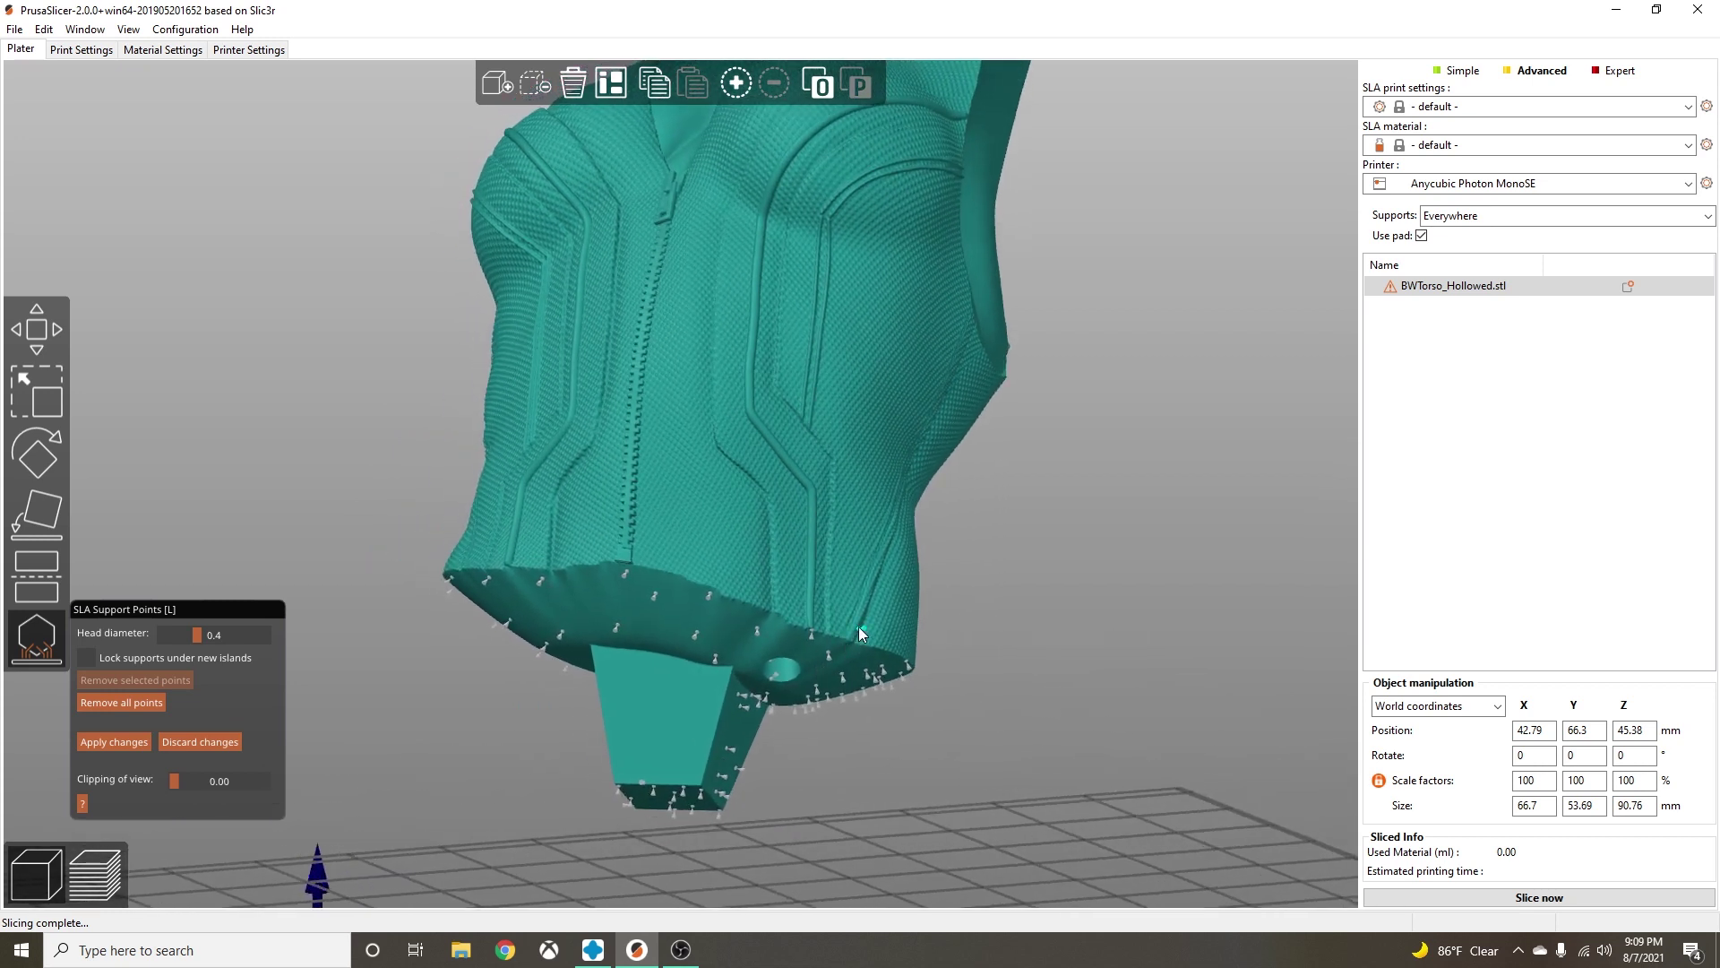
pyautogui.moveTo(858, 627); pyautogui.dragTo(856, 651)
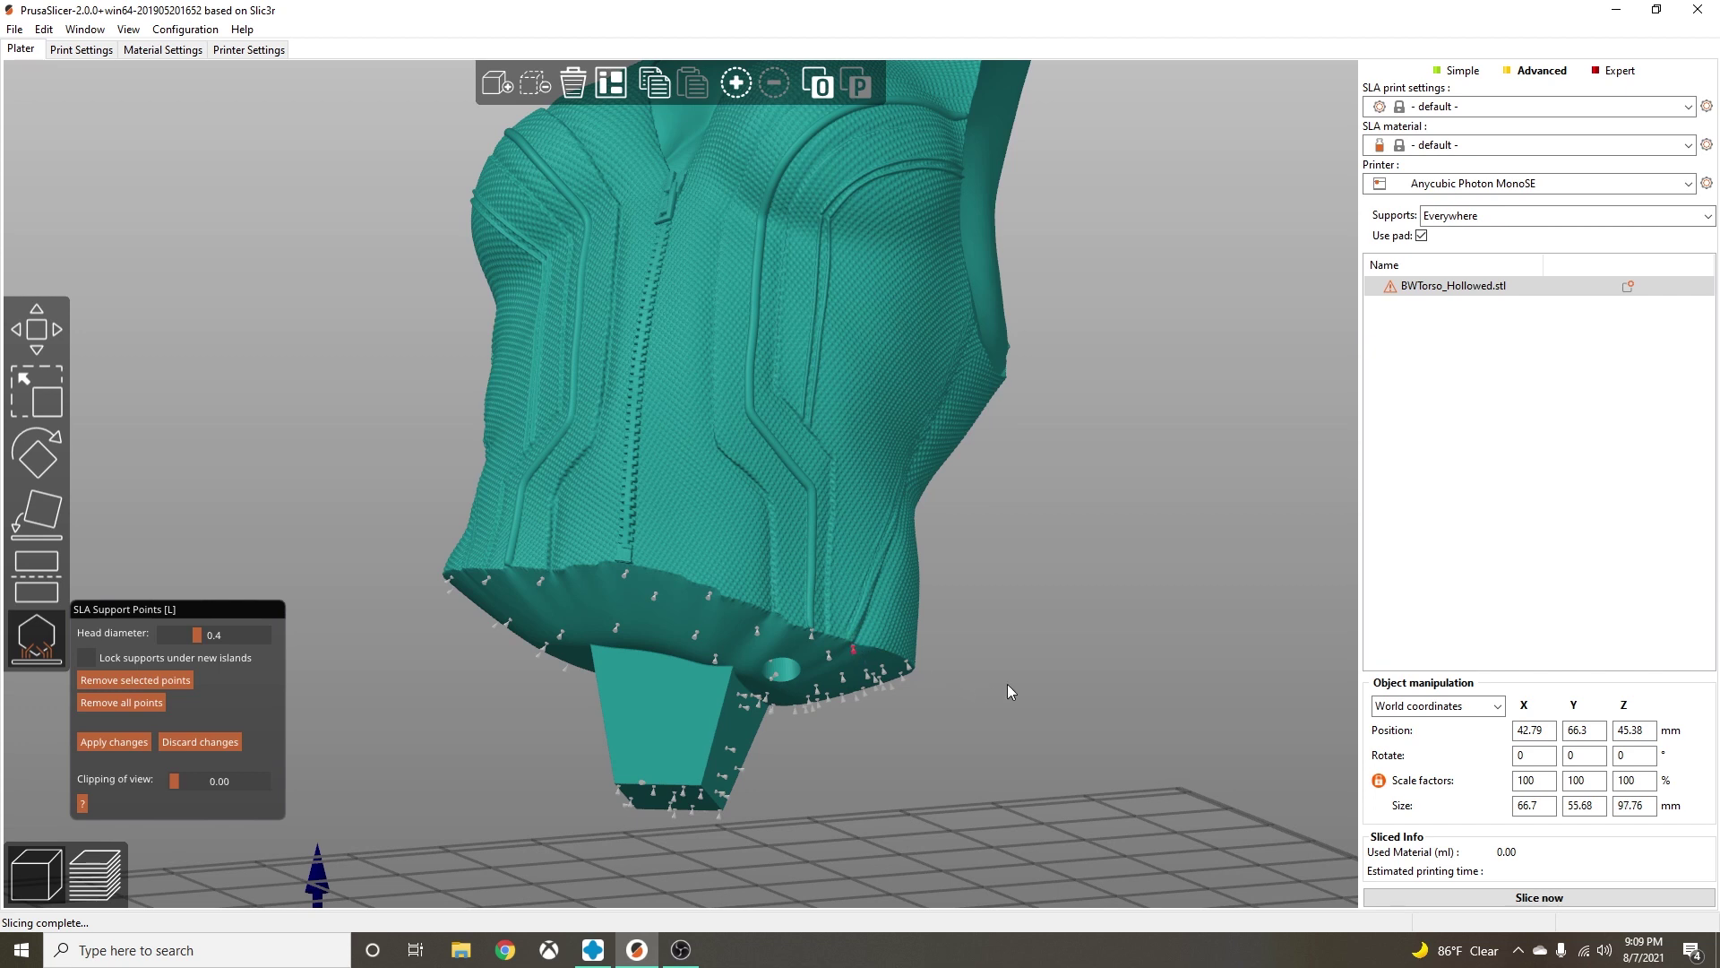
# Check the support points from the back and front, apply the manual changes and deselect the torso.
pyautogui.moveTo(1007, 684); pyautogui.dragTo(828, 691)
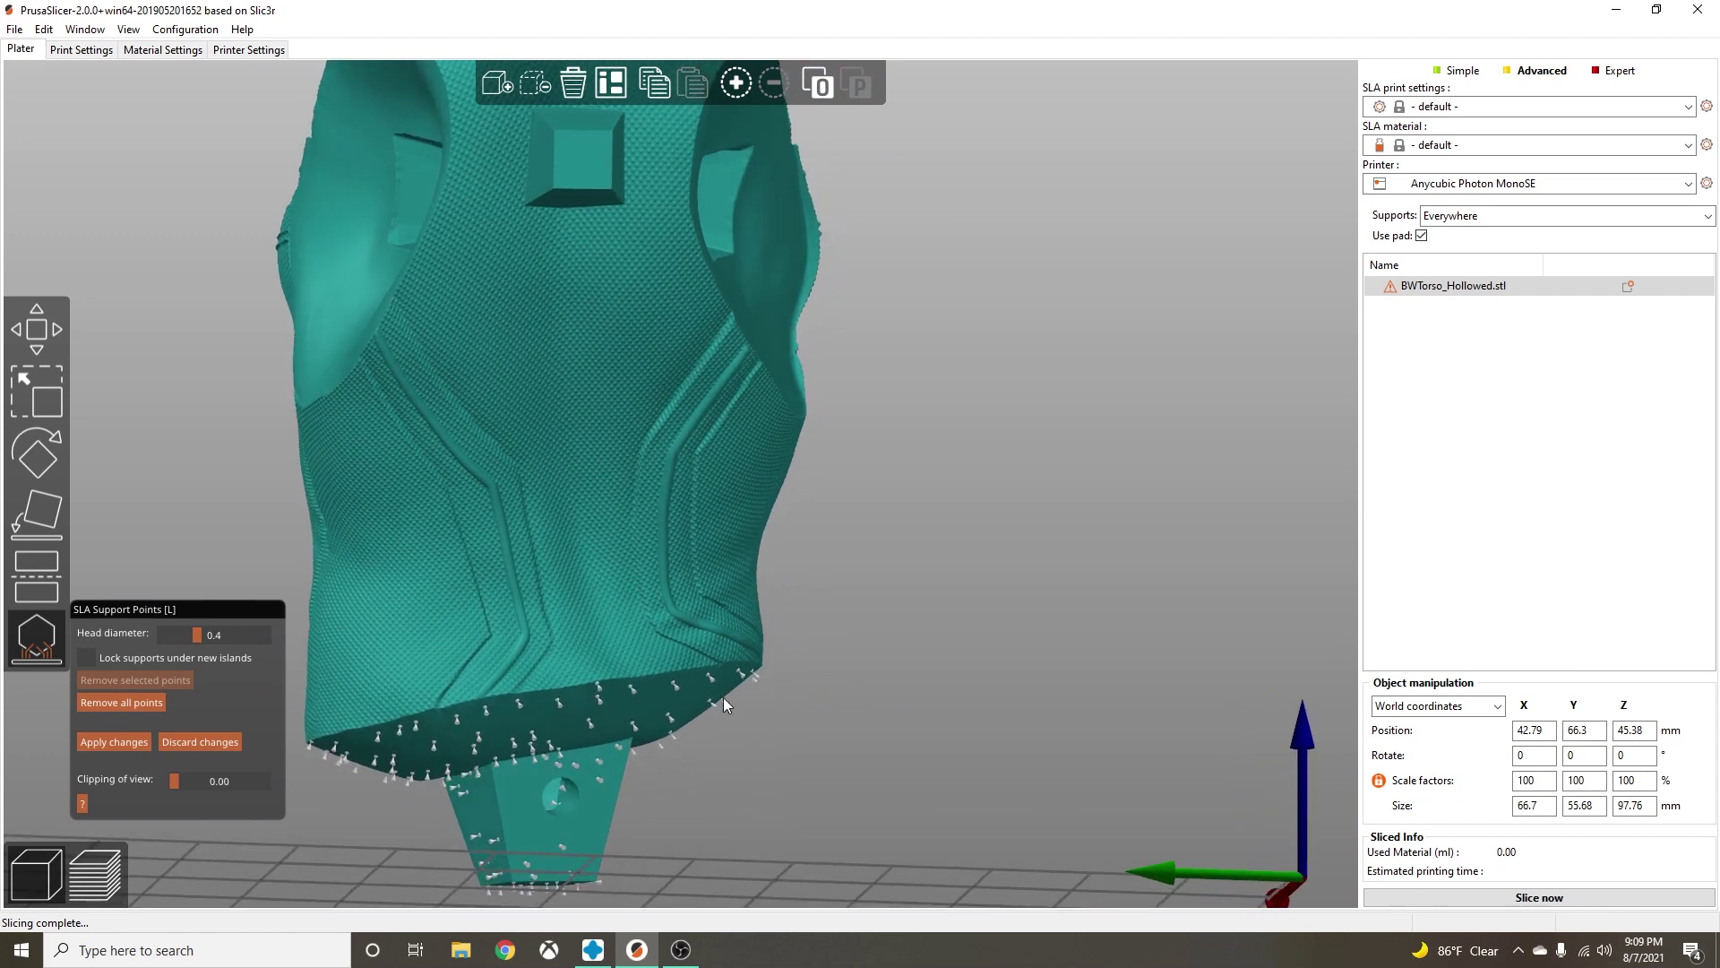
pyautogui.moveTo(930, 725); pyautogui.dragTo(1124, 755)
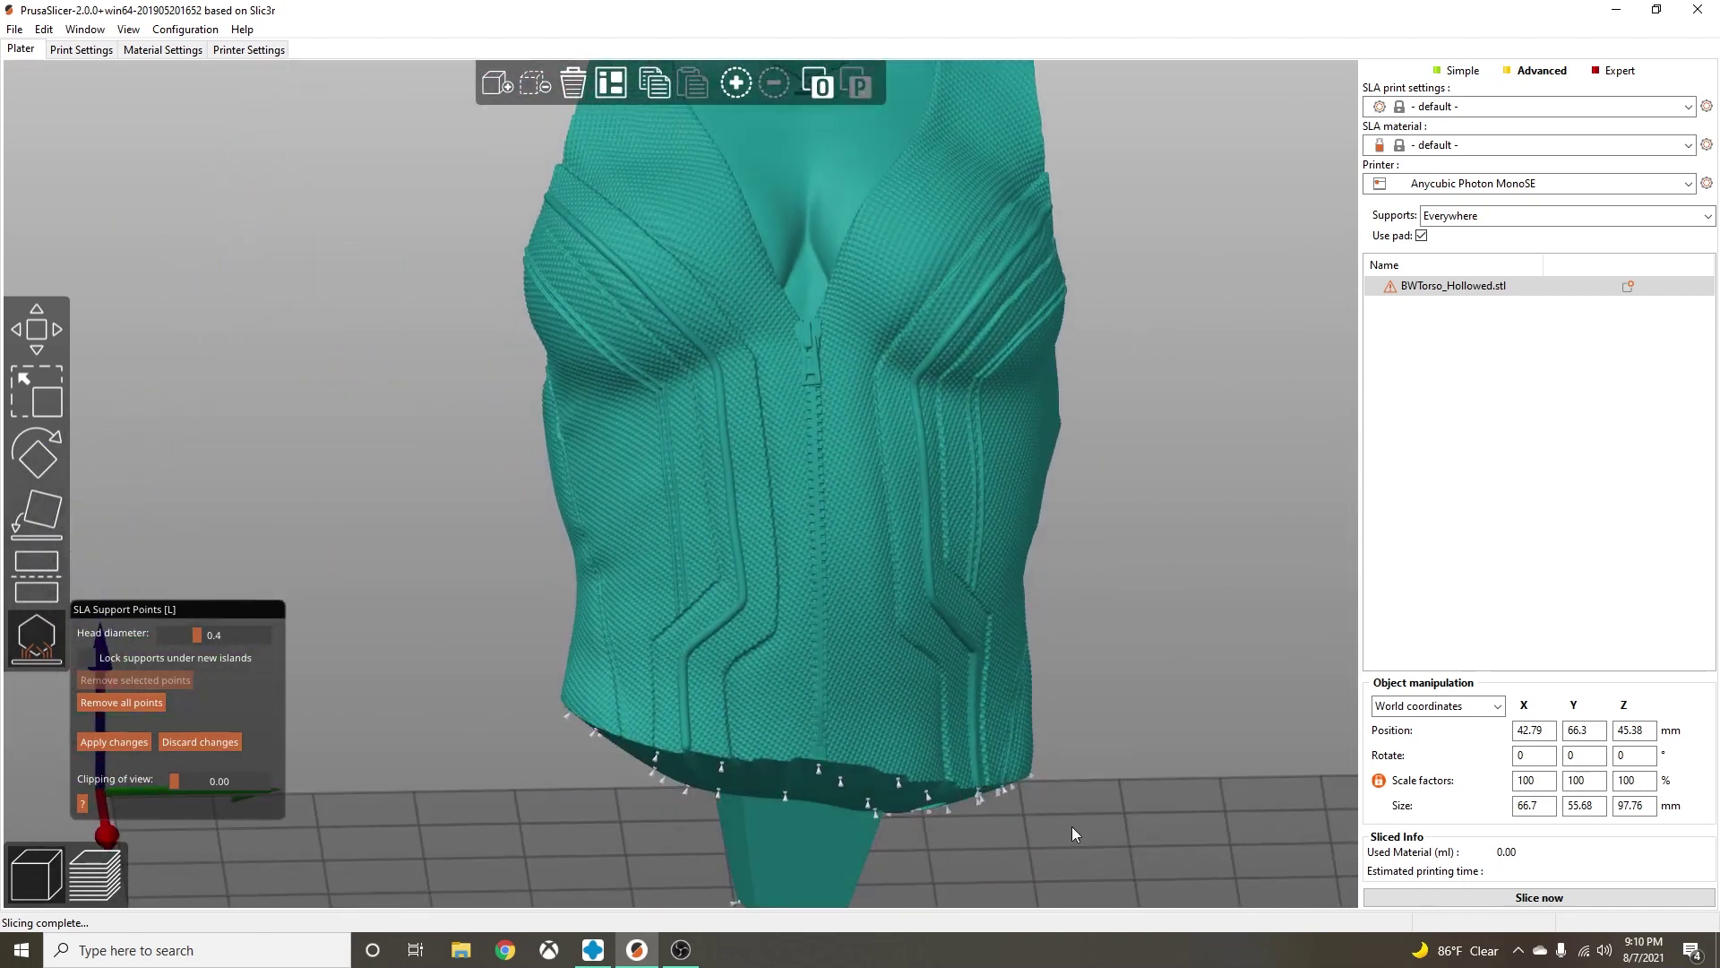
pyautogui.moveTo(439, 727)
pyautogui.mouseDown()
pyautogui.moveTo(525, 711)
pyautogui.moveTo(480, 726)
pyautogui.moveTo(439, 704)
pyautogui.mouseUp()
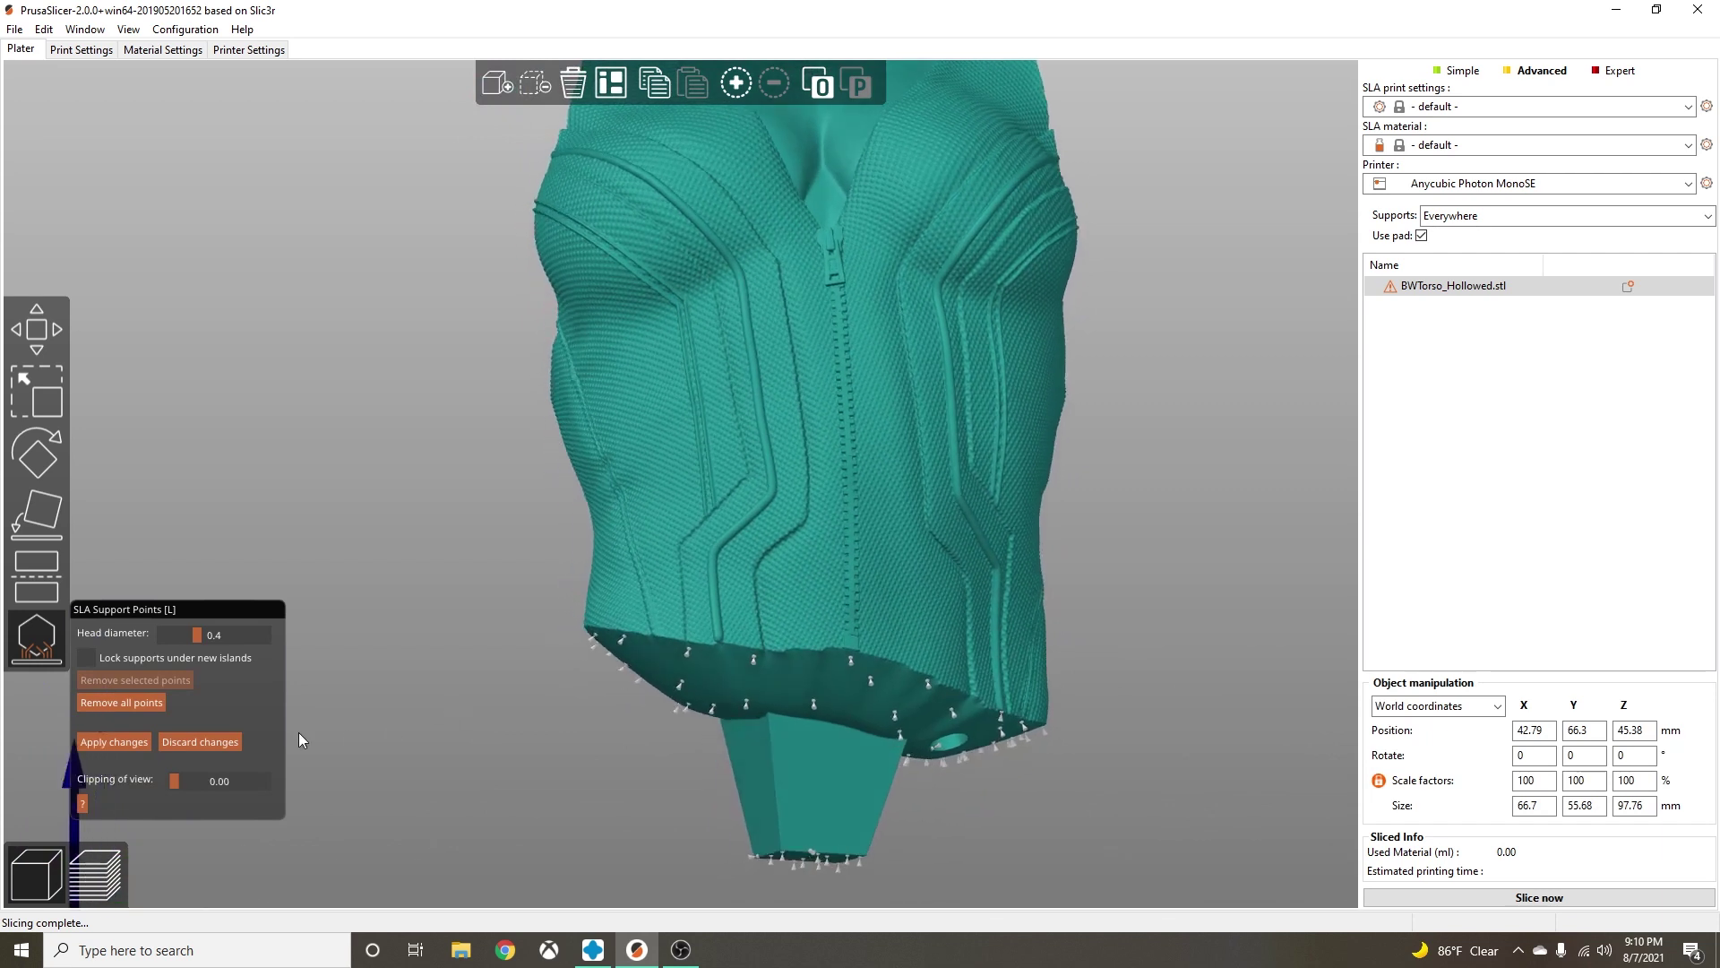
pyautogui.click(126, 744)
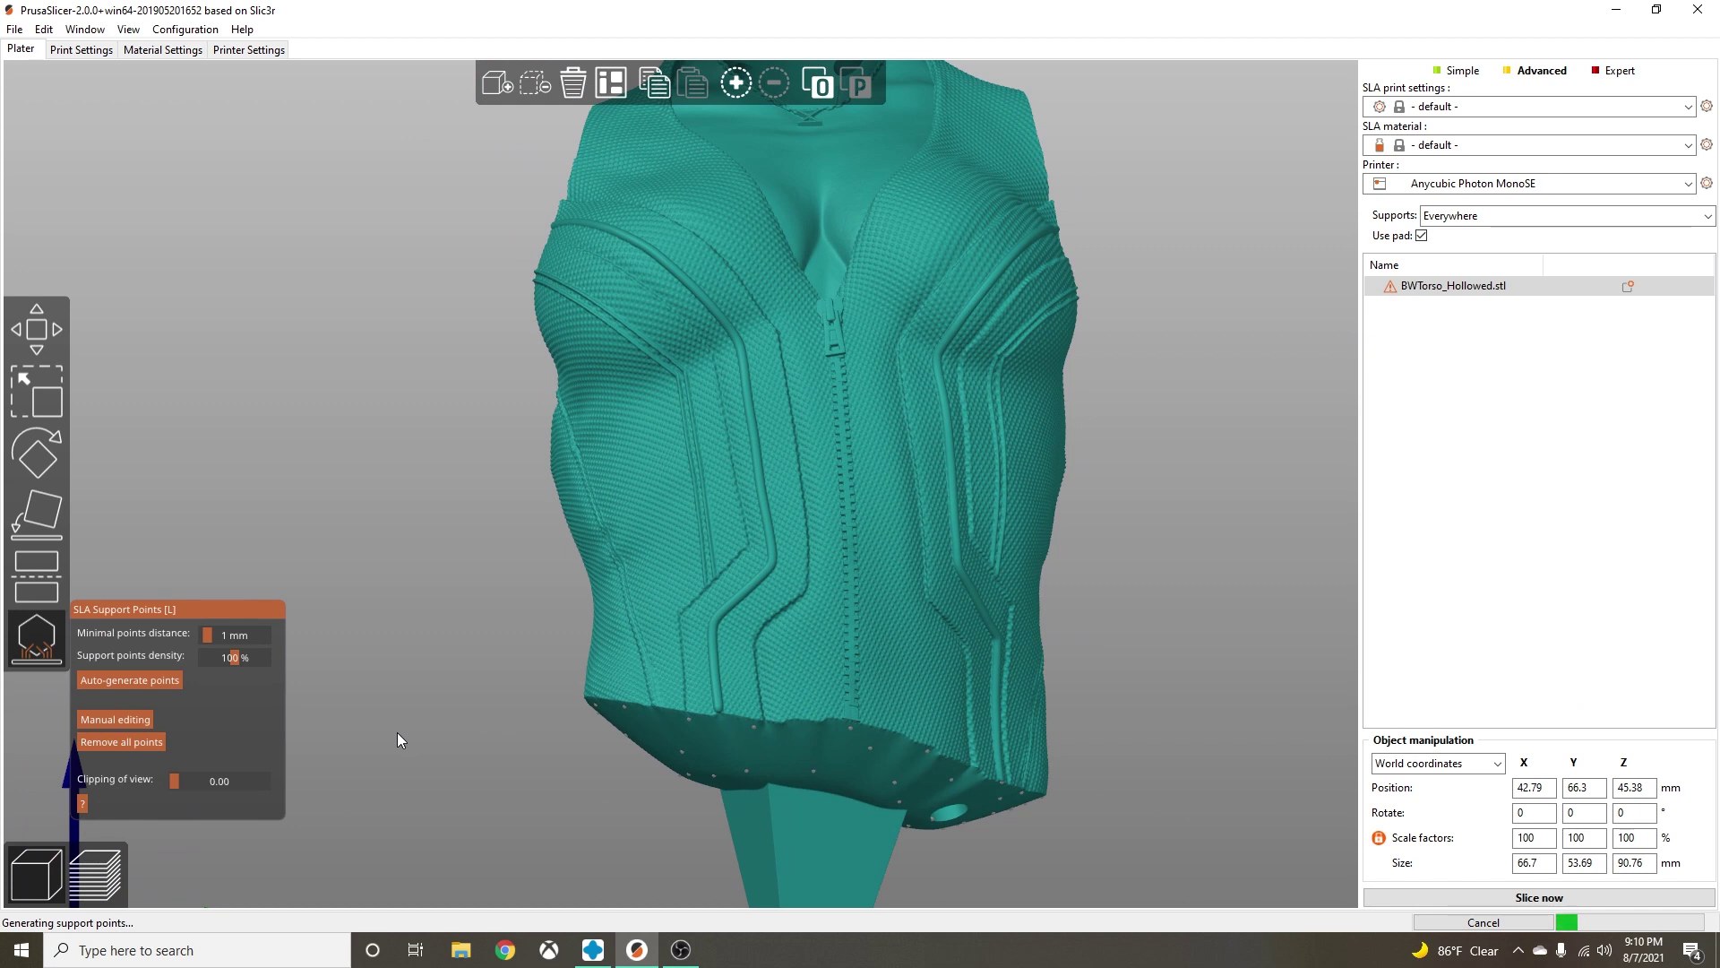
pyautogui.click(304, 613)
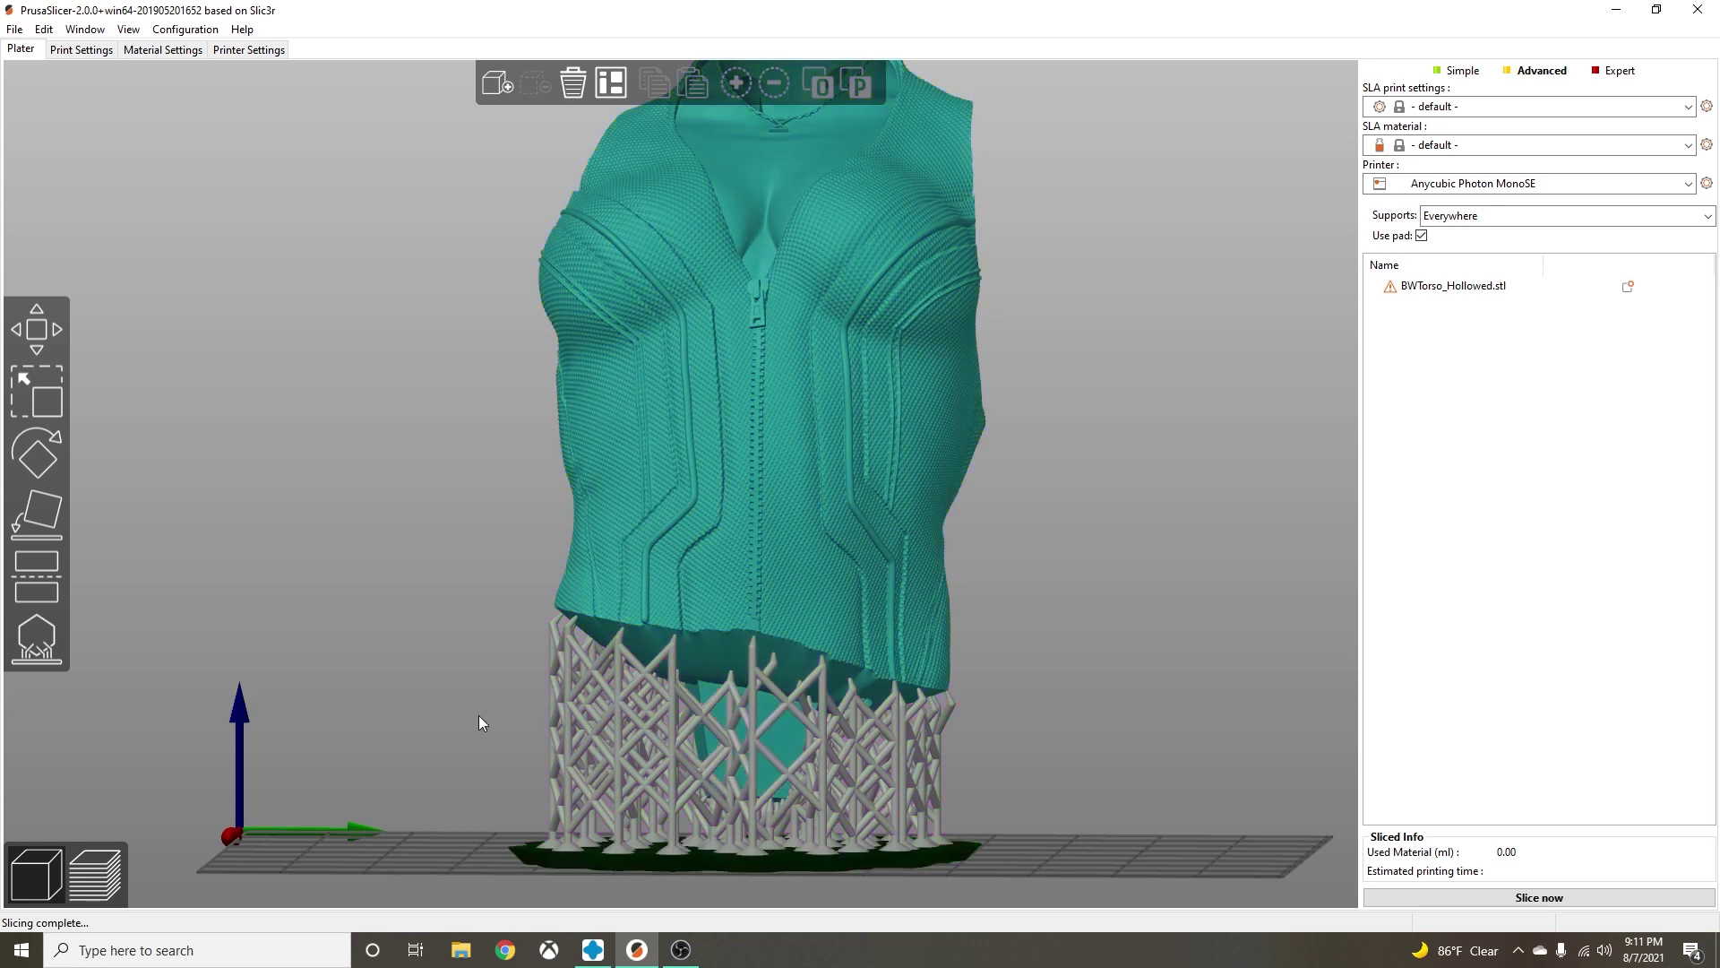
# Export the plate as an STL including supports, named BWTorso_Hollowed_supporteddemo, in the BW Hollowed folder.
pyautogui.moveTo(401, 615); pyautogui.dragTo(449, 616)
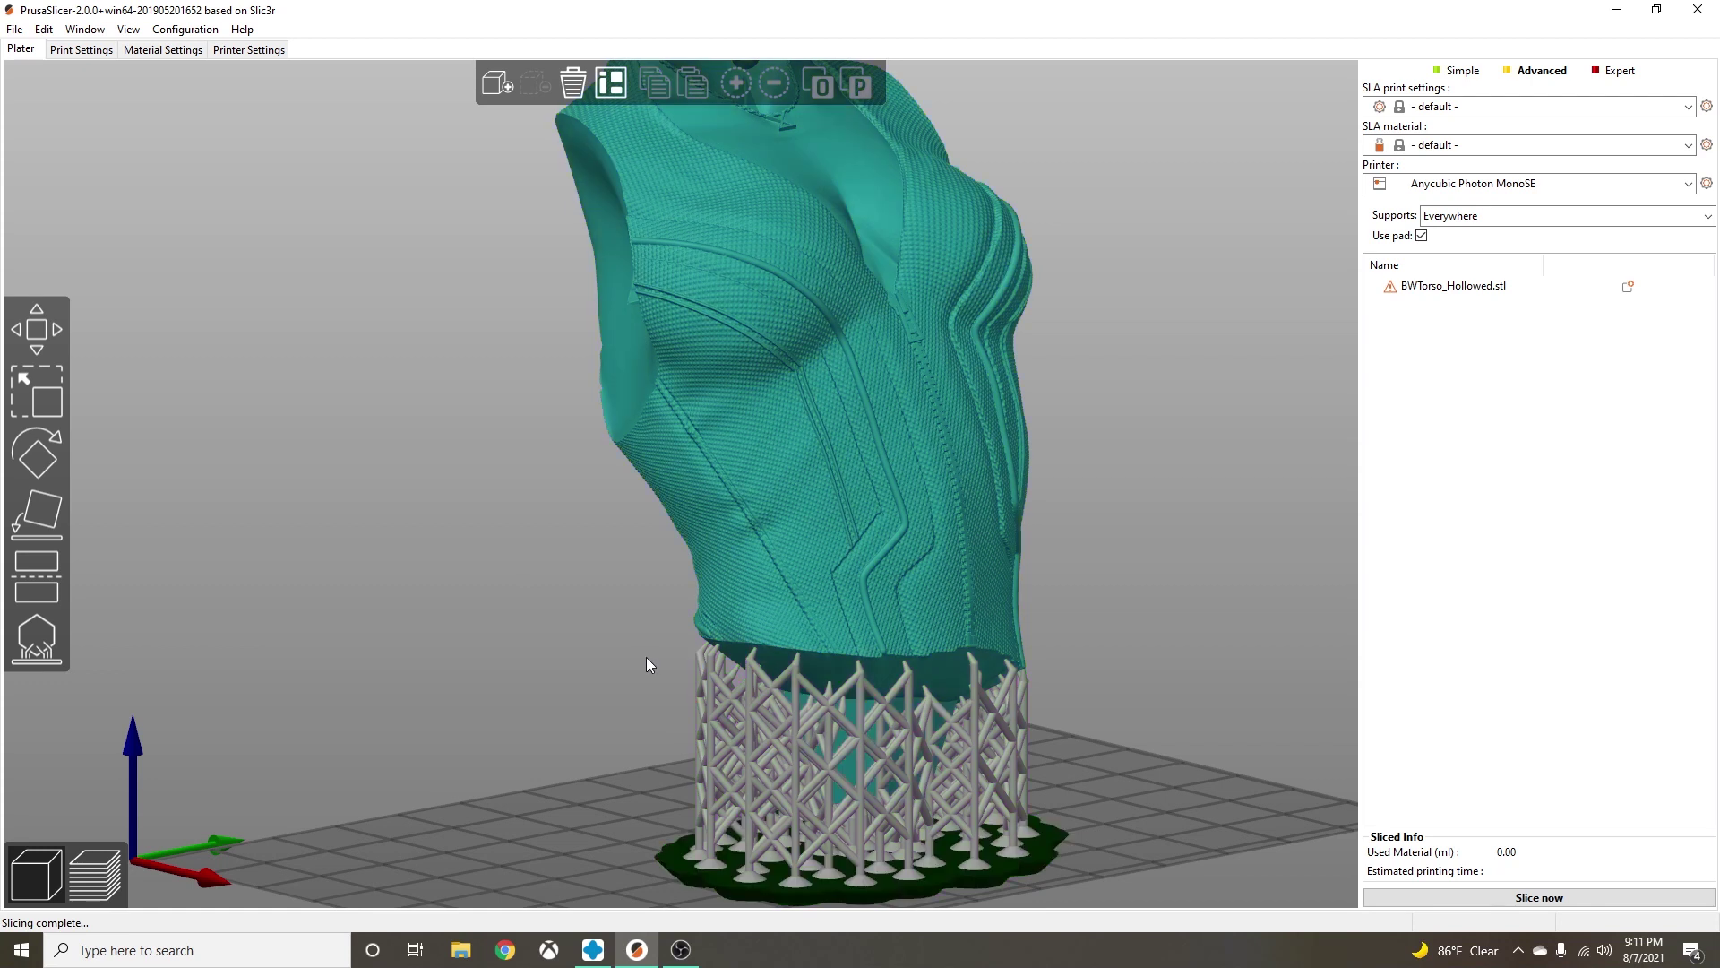
pyautogui.moveTo(571, 683); pyautogui.dragTo(514, 664)
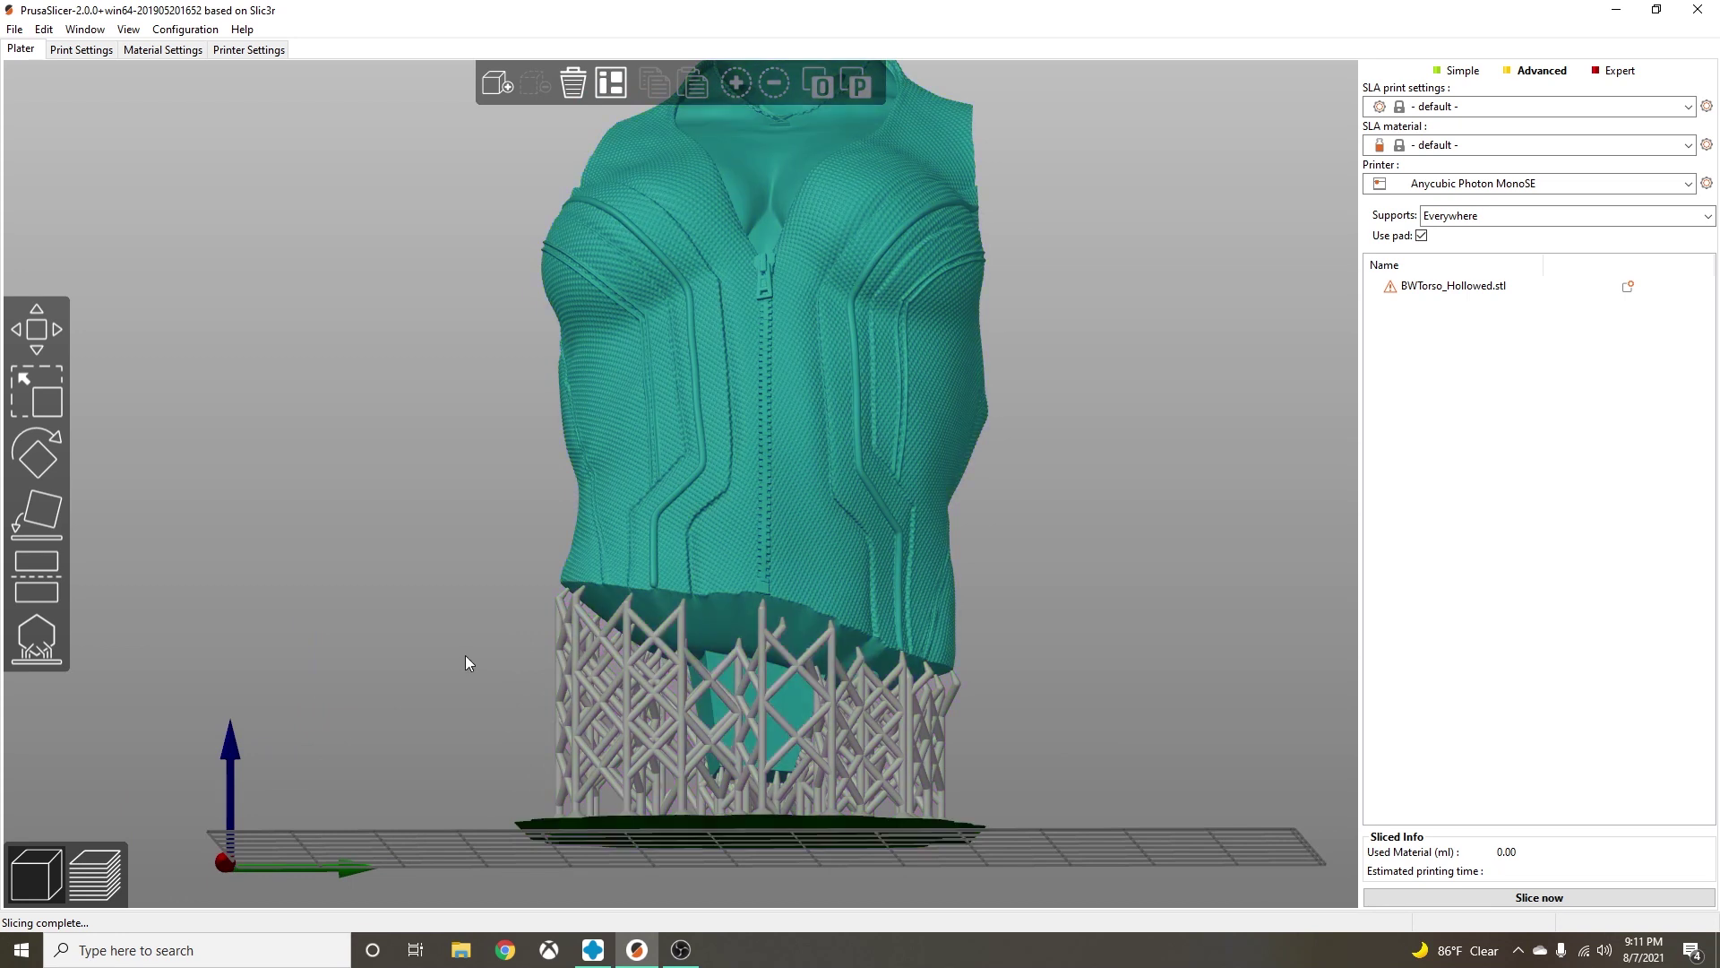
pyautogui.moveTo(373, 518); pyautogui.dragTo(380, 531)
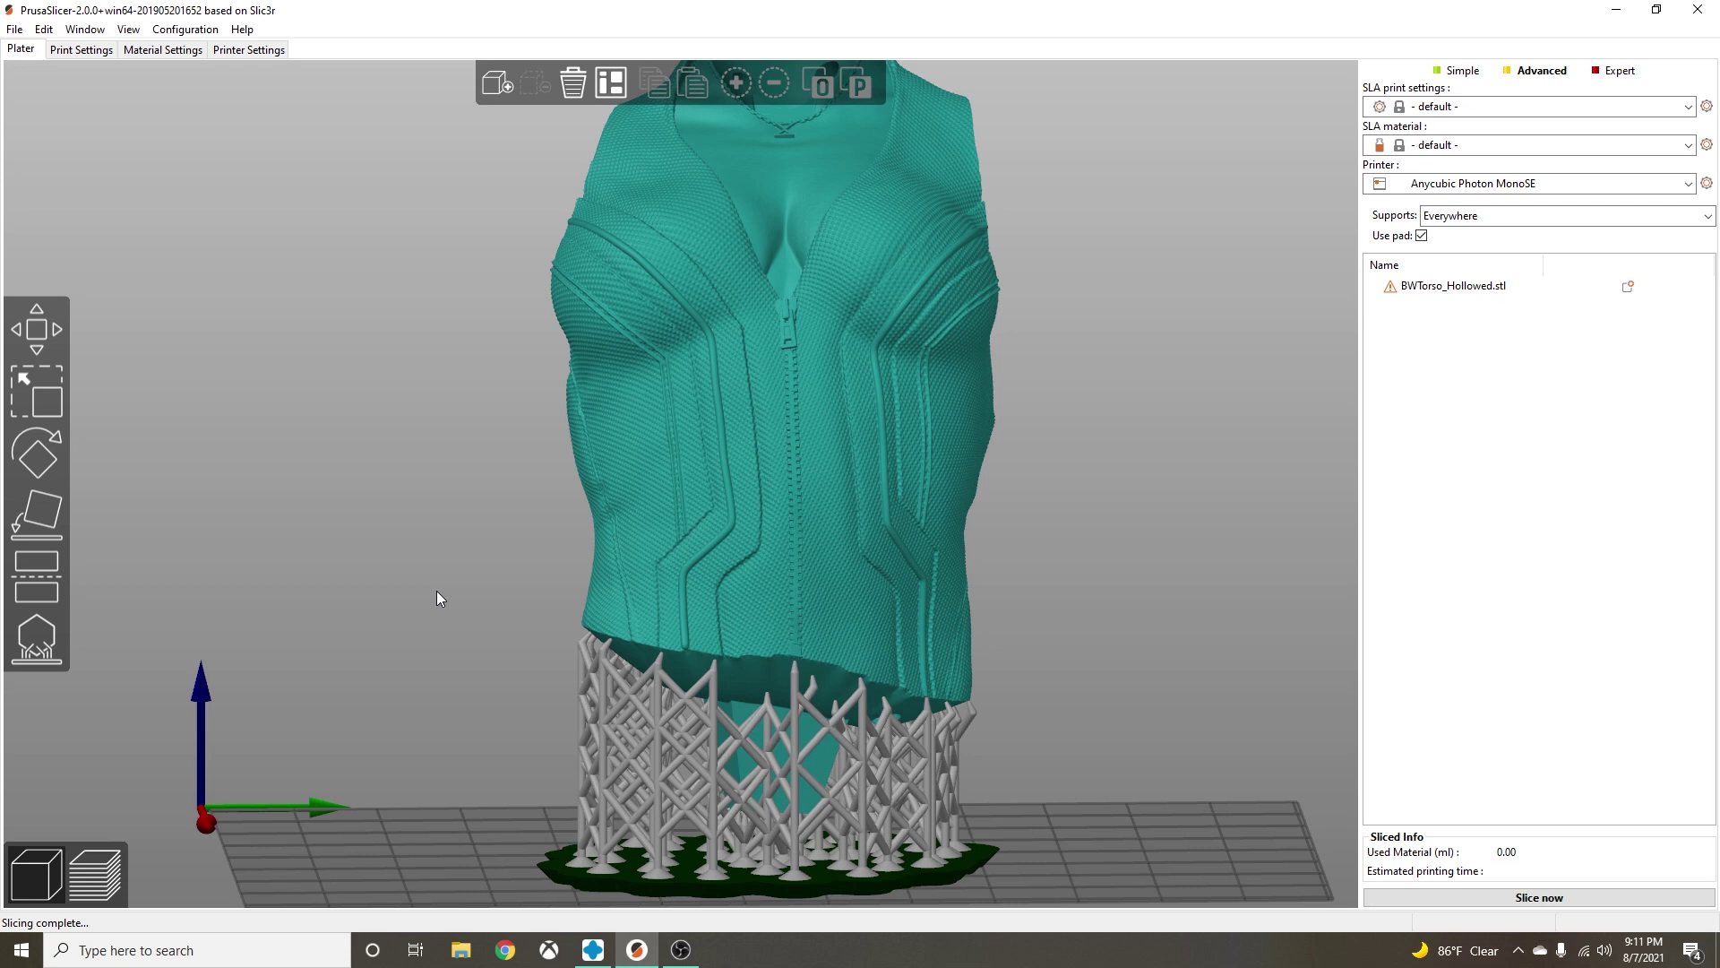
pyautogui.click(14, 30)
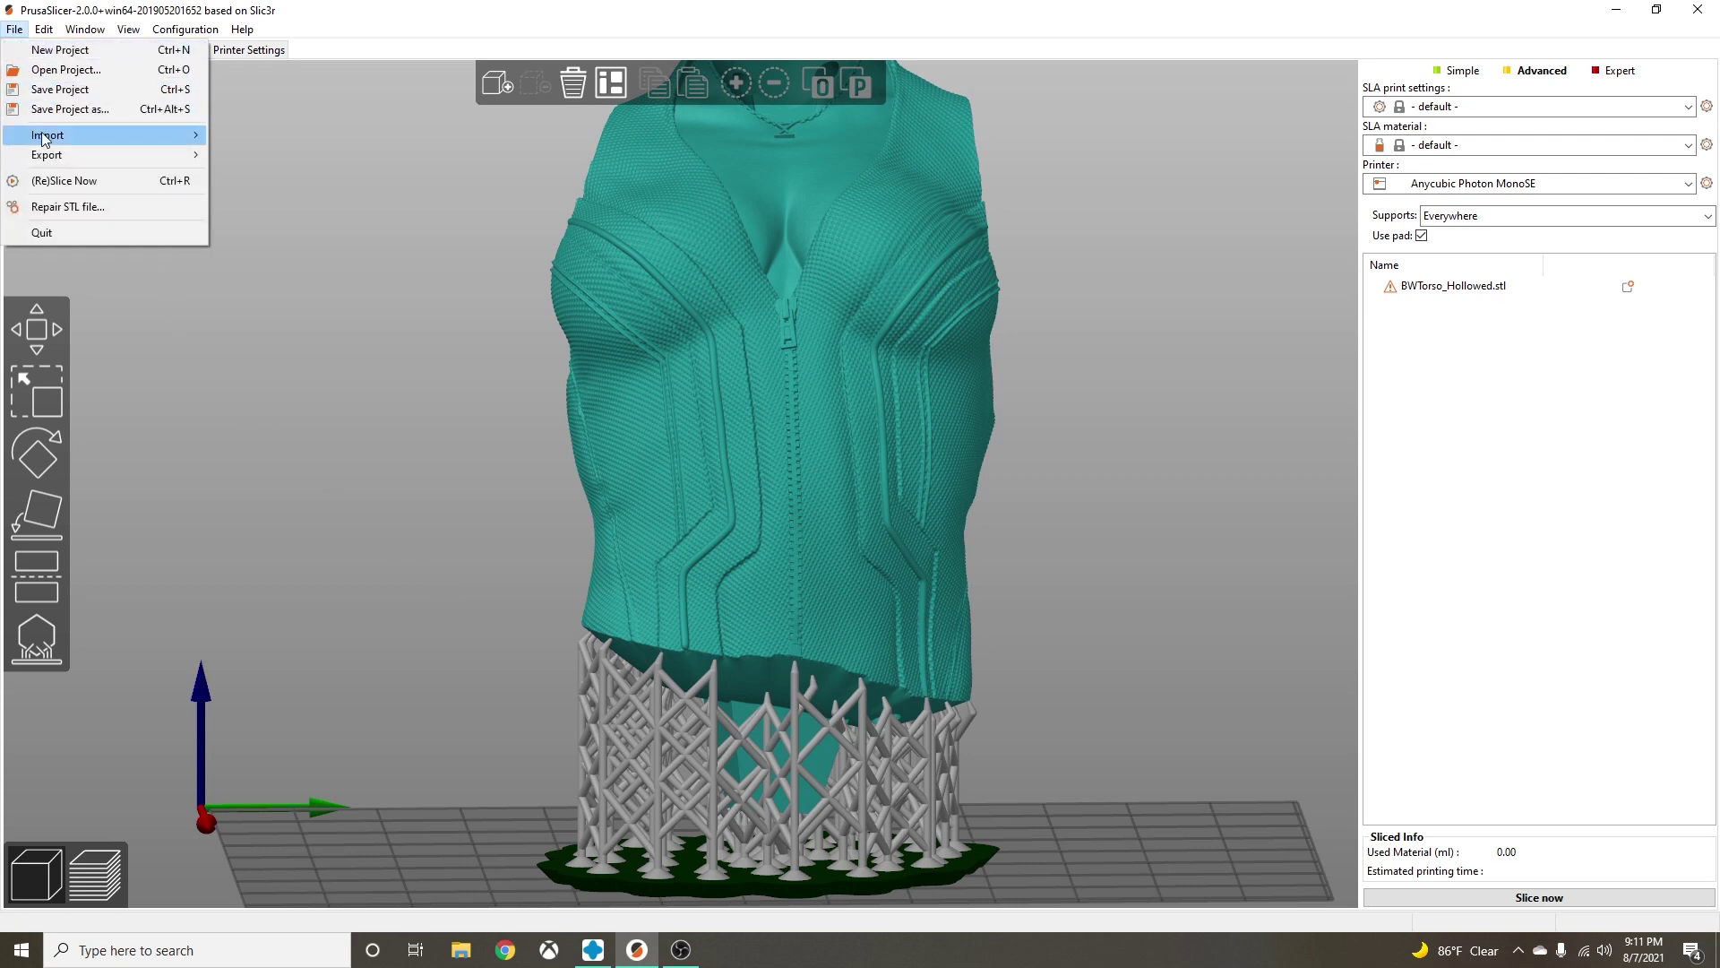
pyautogui.moveTo(48, 157)
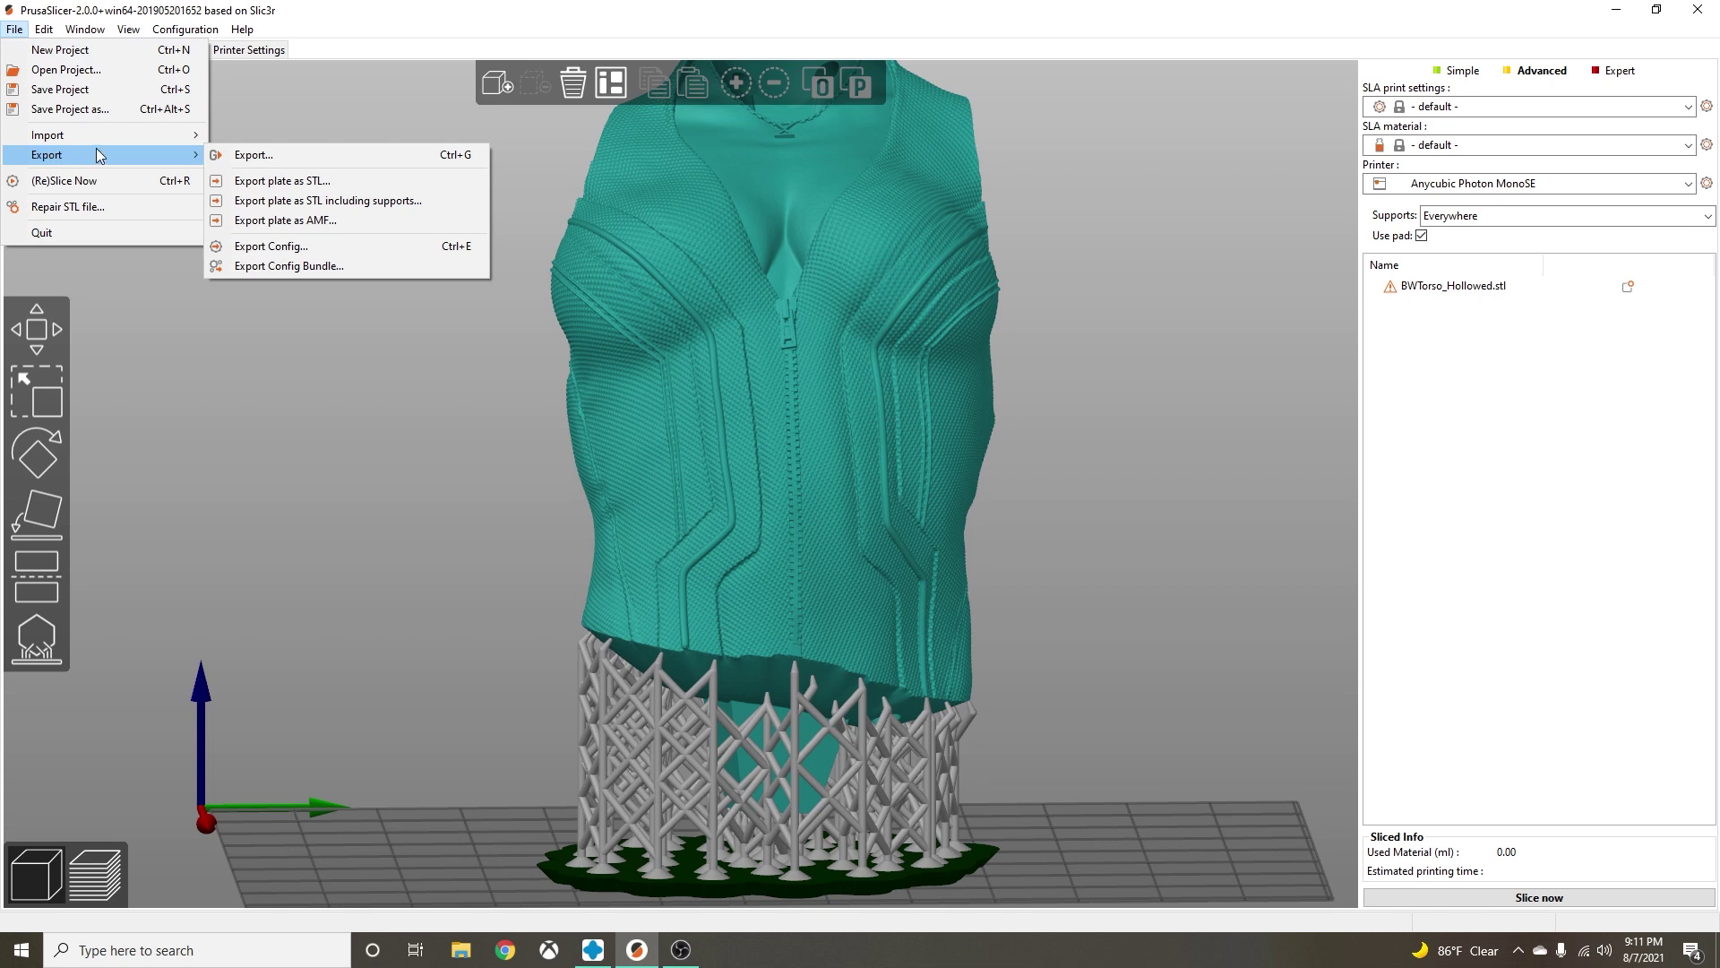
pyautogui.click(250, 200)
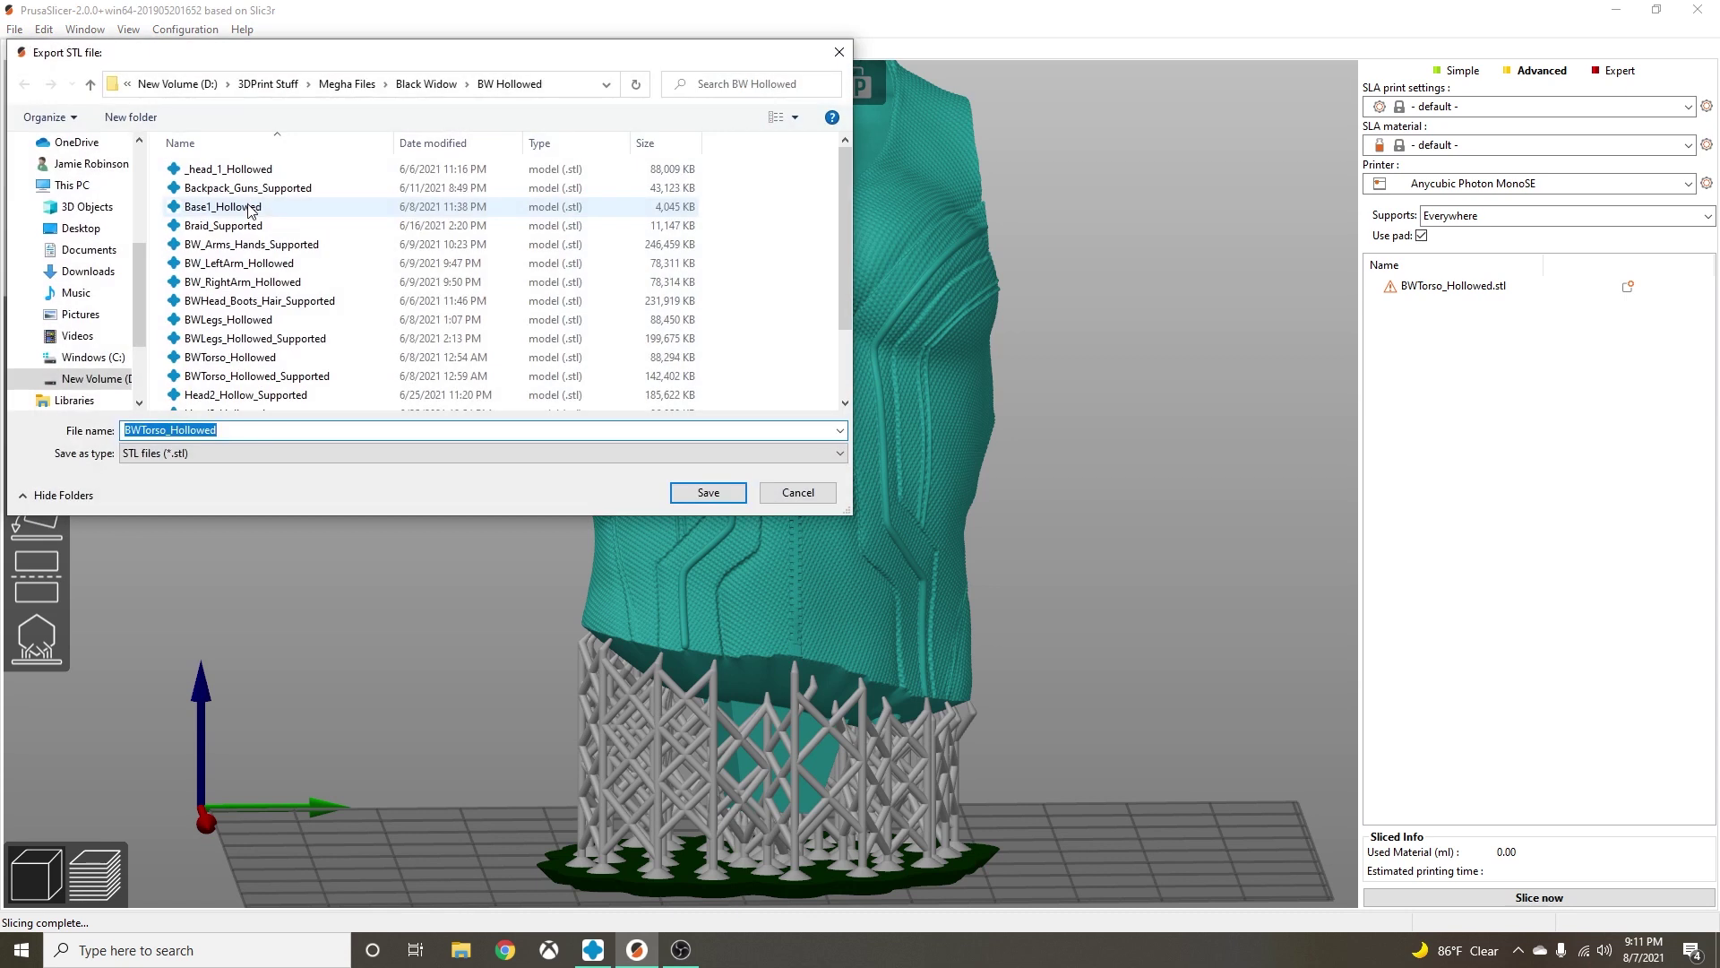
pyautogui.click(230, 430)
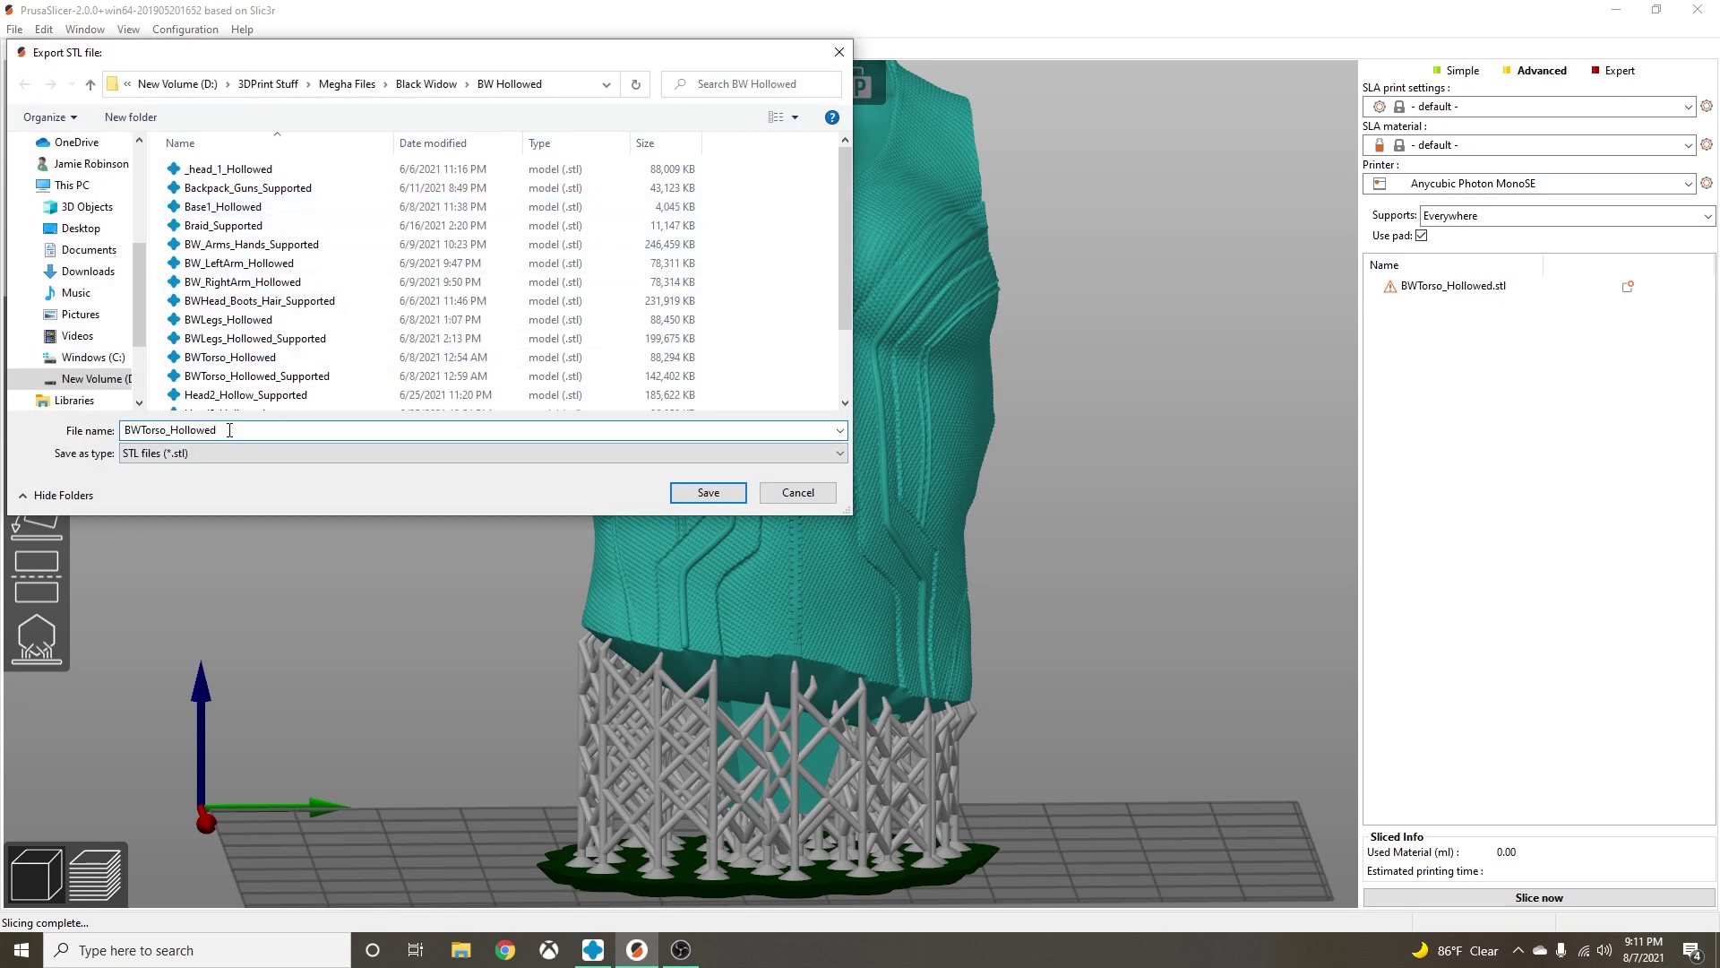
pyautogui.write('_')
pyautogui.write('supporte')
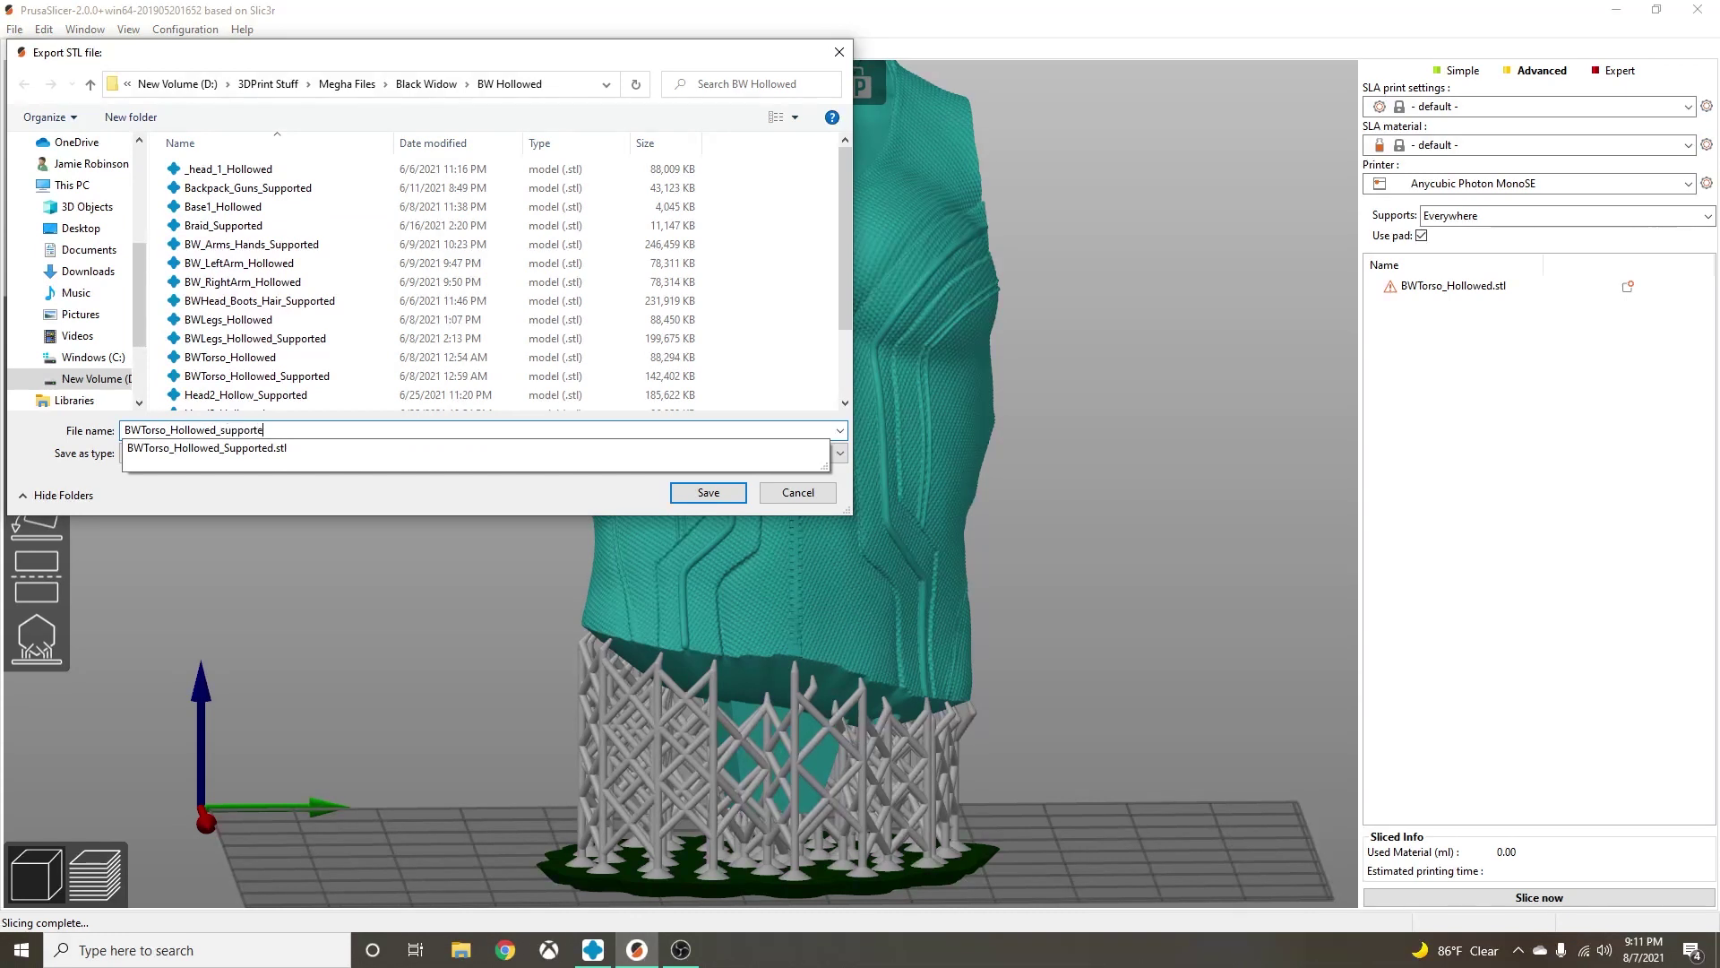
pyautogui.write('ddemo')
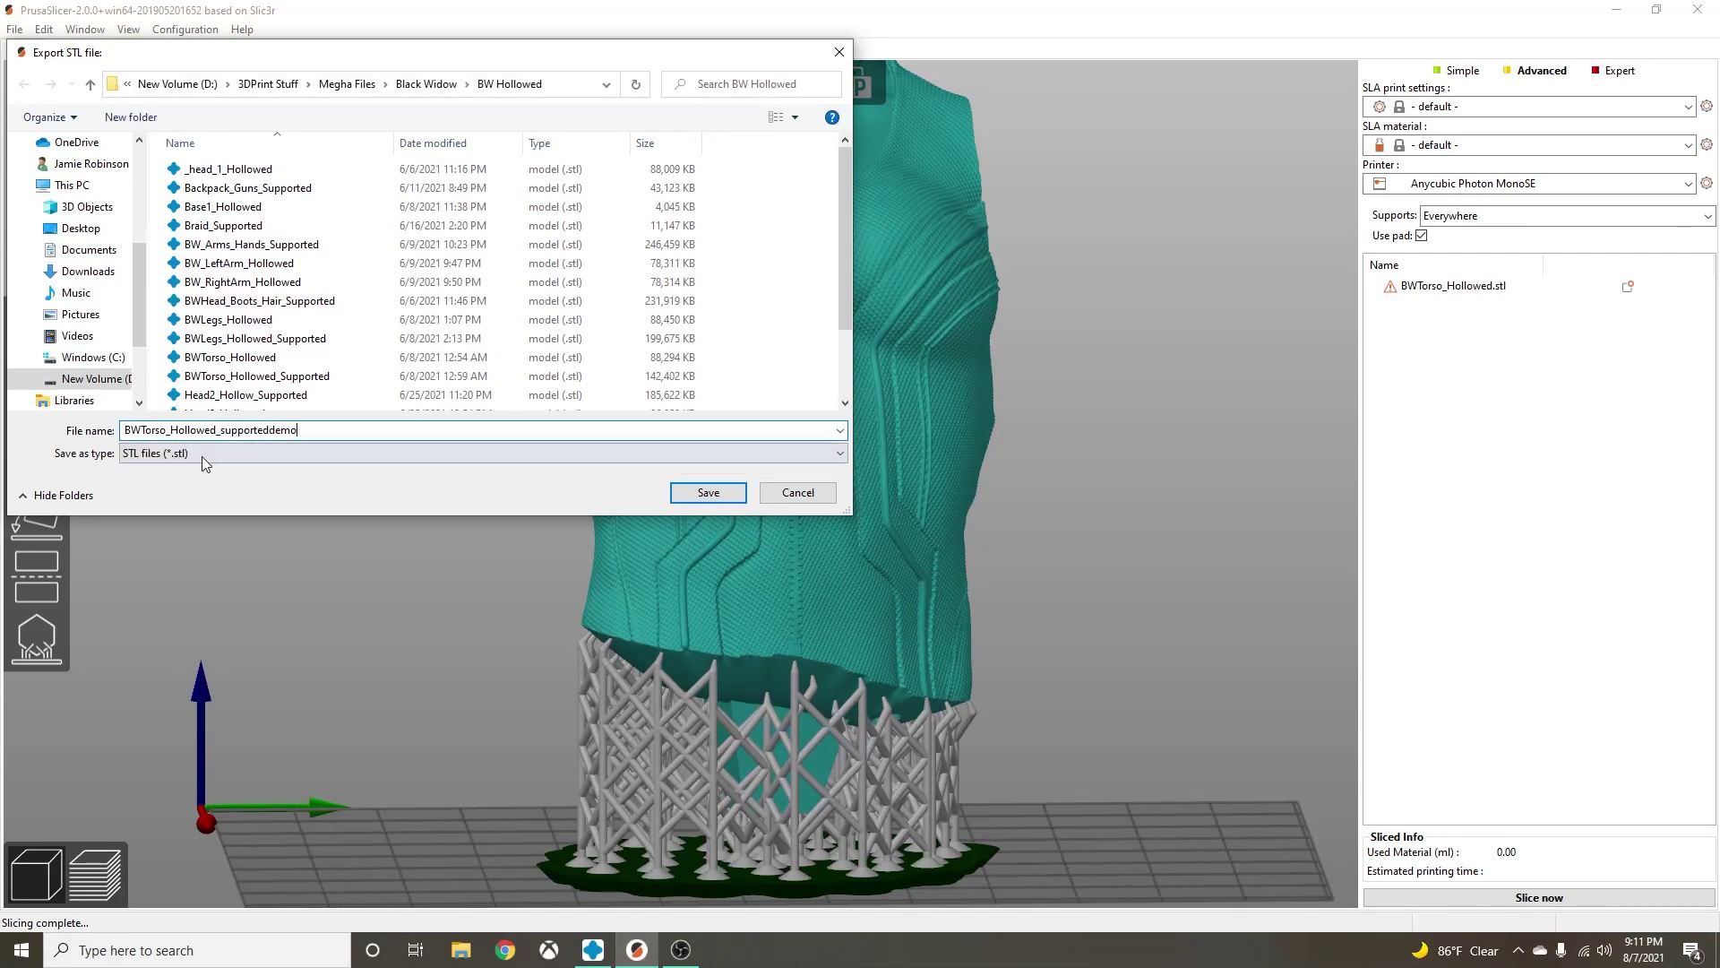
pyautogui.click(694, 497)
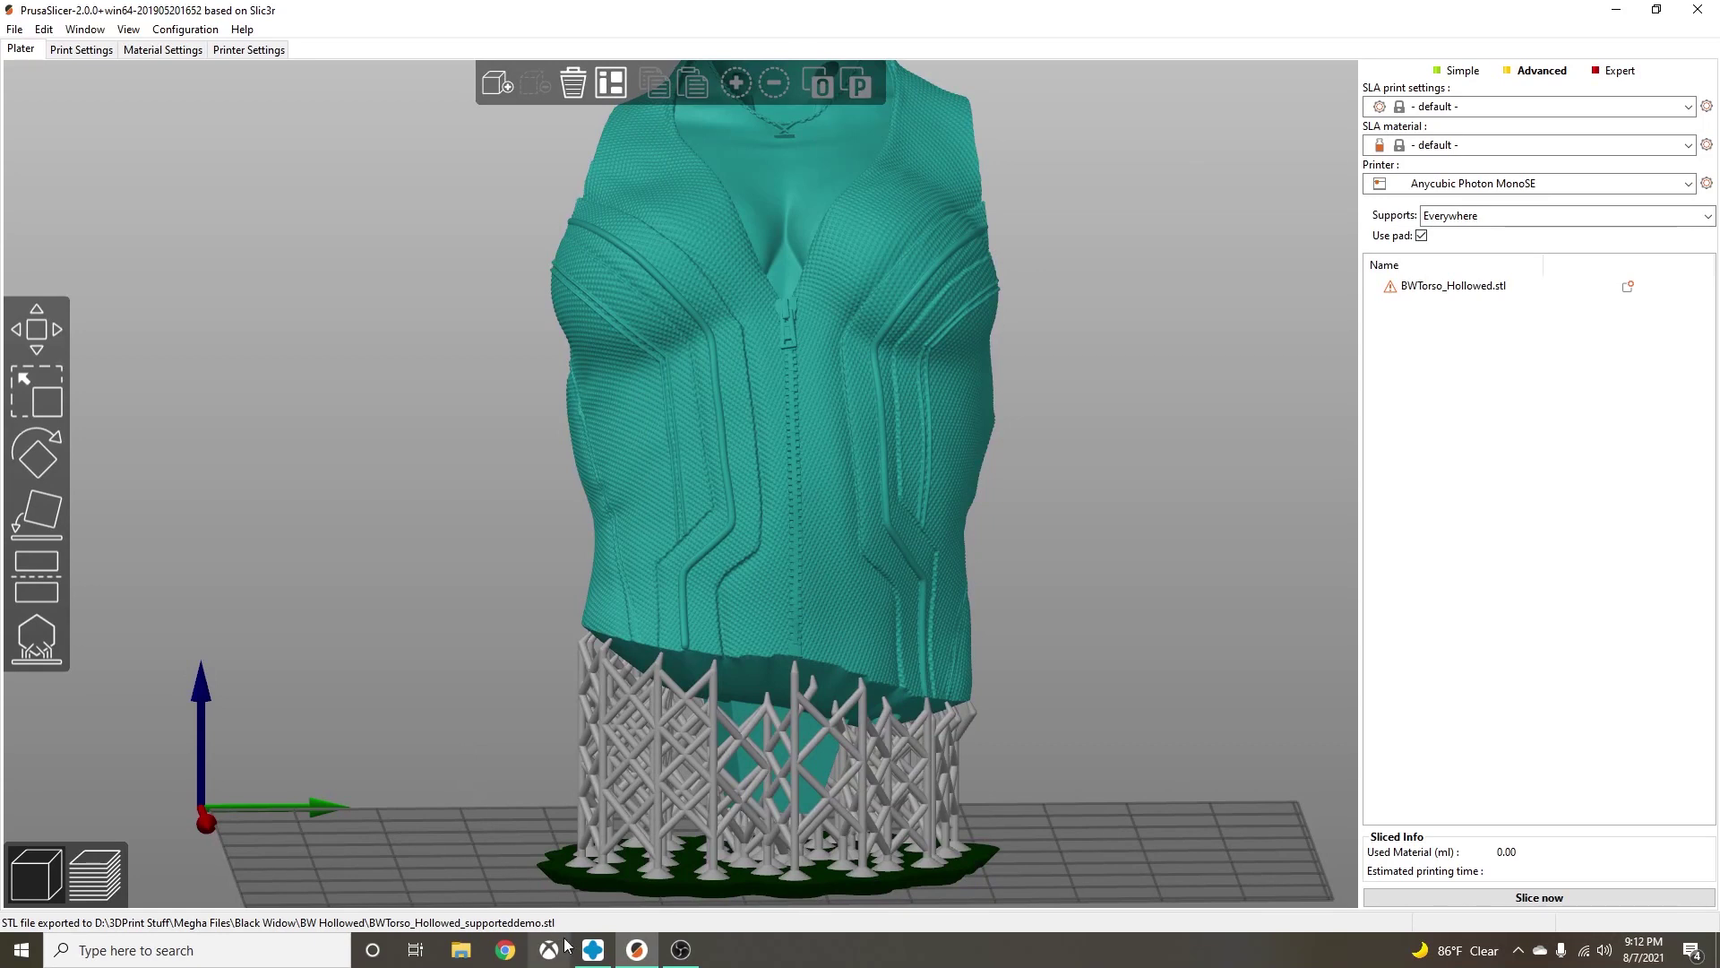
# Switch to CHITUBOX and open the exported BWTorso_Hollowed_supporteddemo file.
pyautogui.click(584, 958)
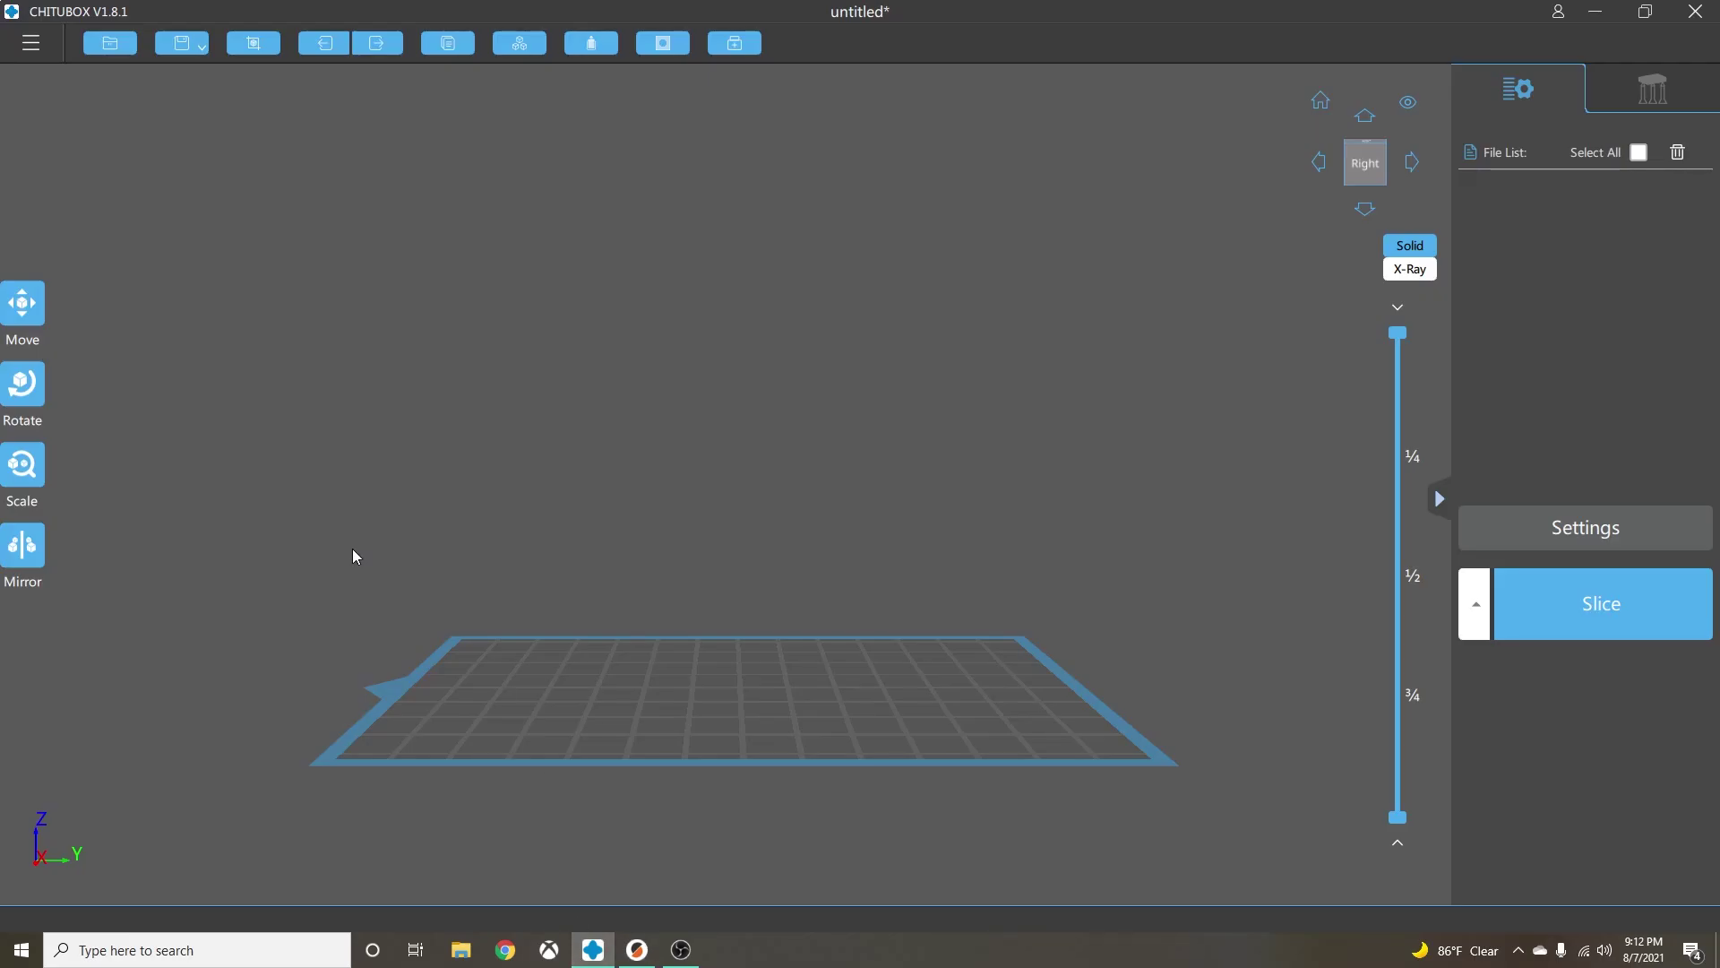
pyautogui.click(110, 43)
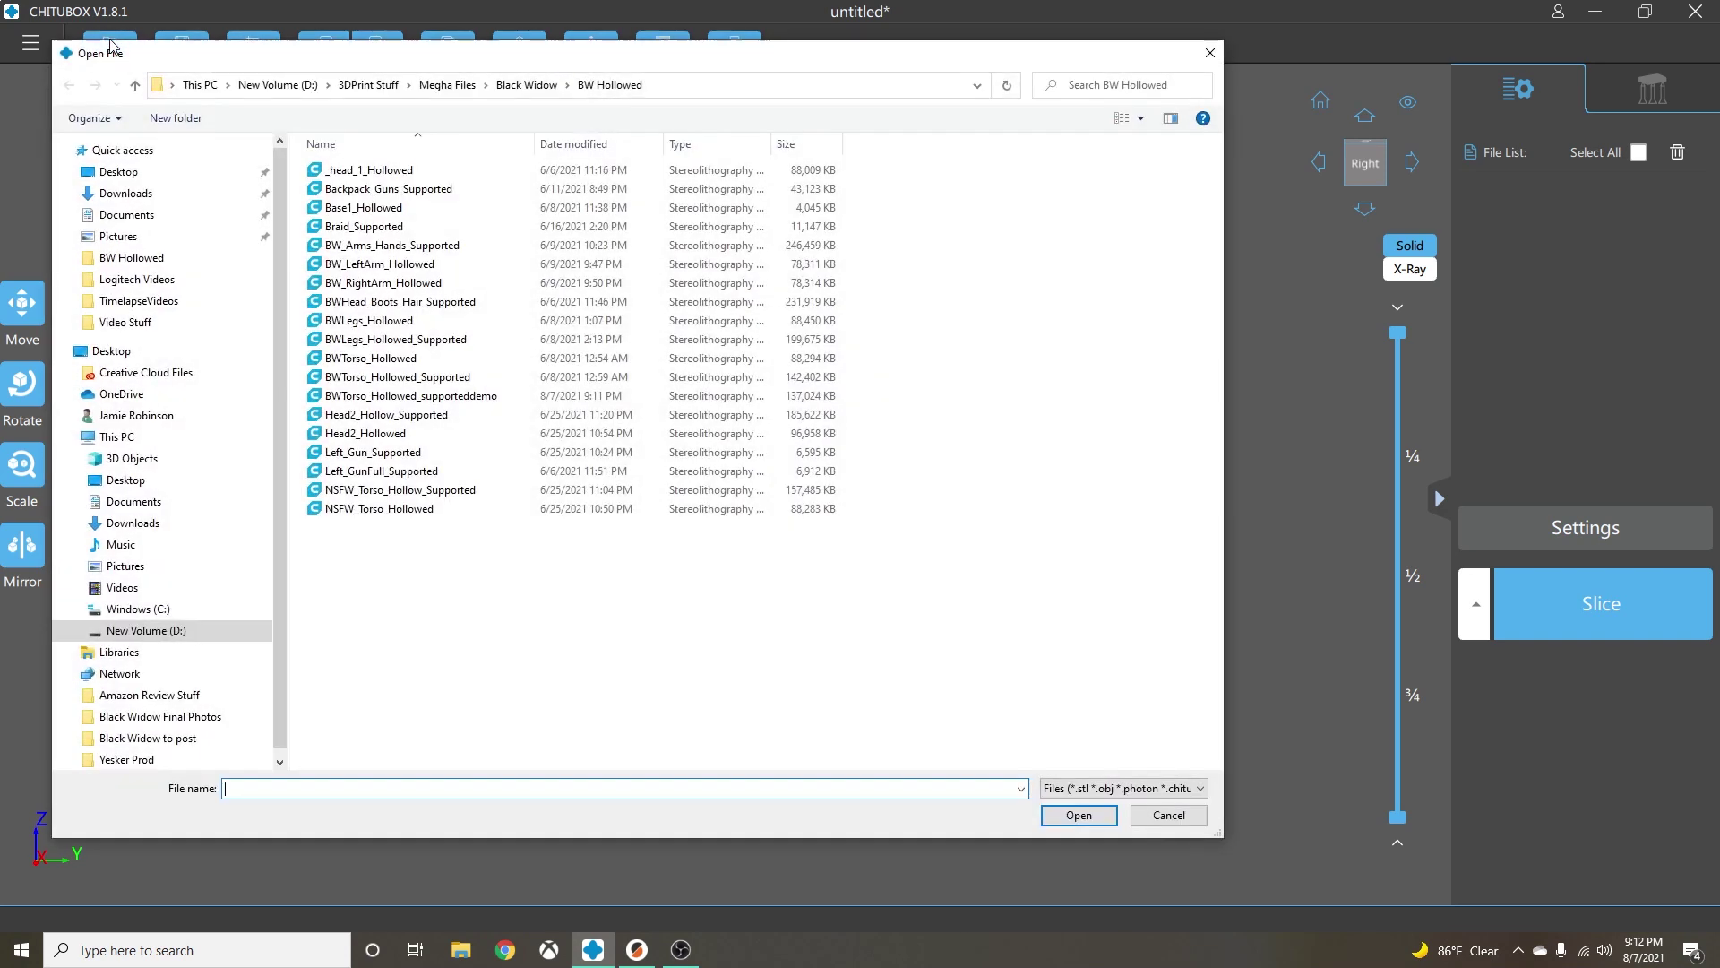
pyautogui.doubleClick(378, 397)
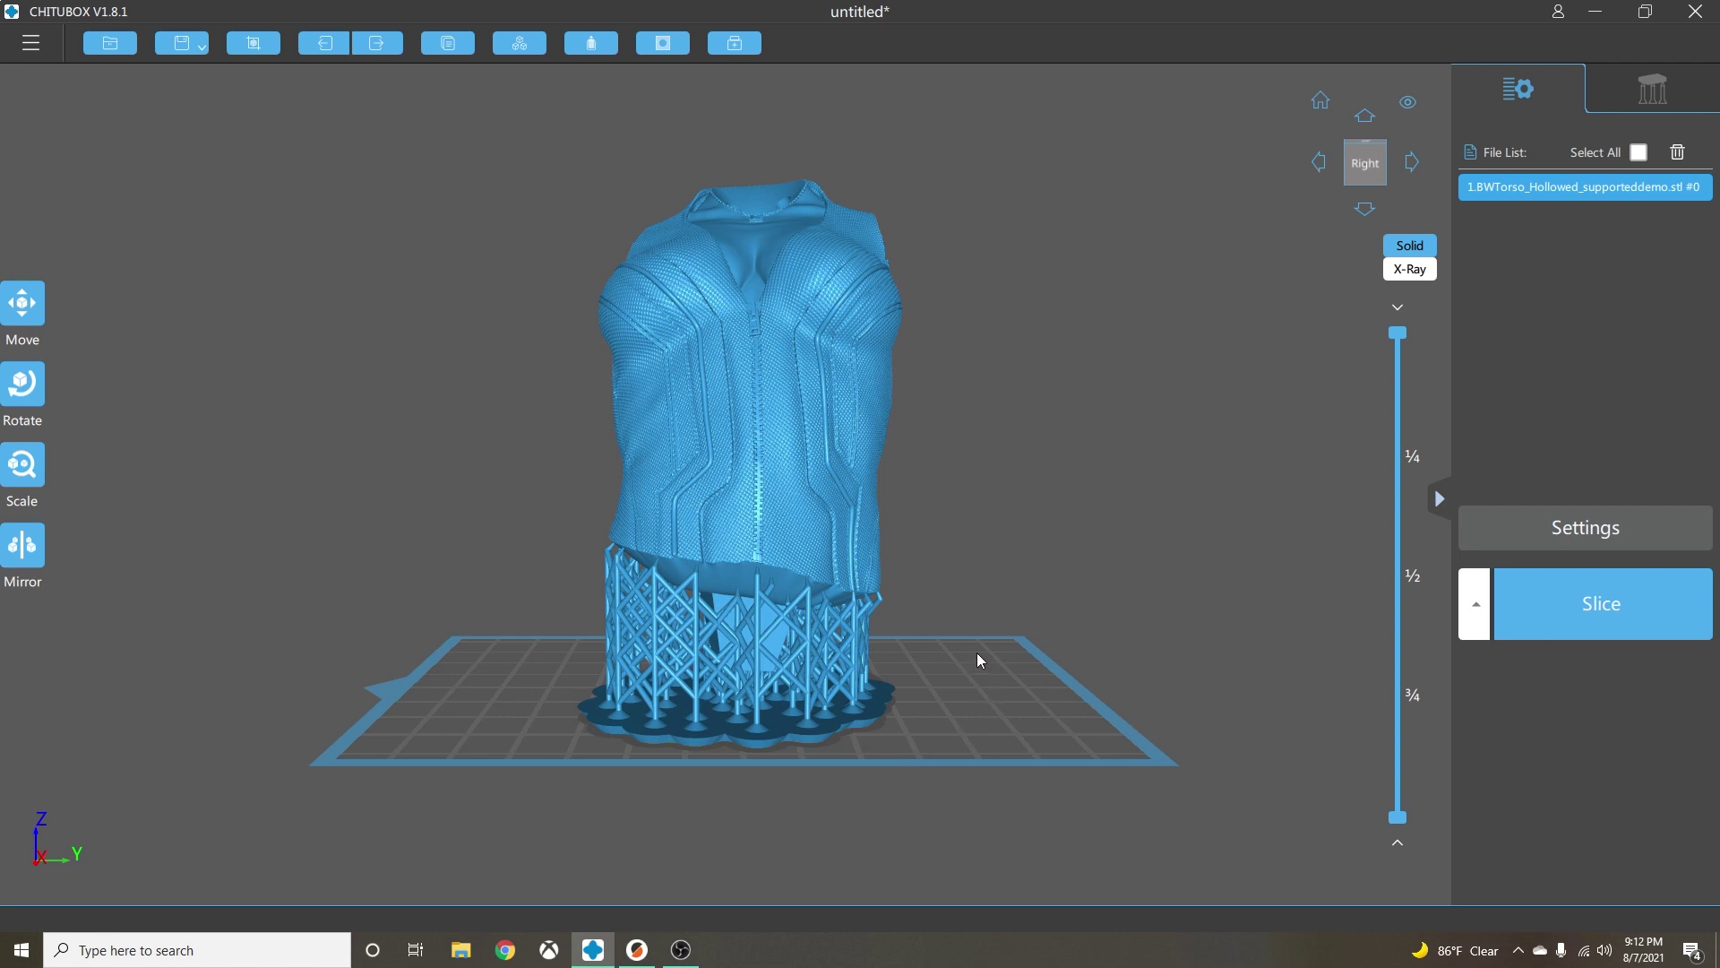
# Slice the supported torso, view the top layer, open and cancel saving the sliced file, and return to the build plate.
pyautogui.click(1557, 614)
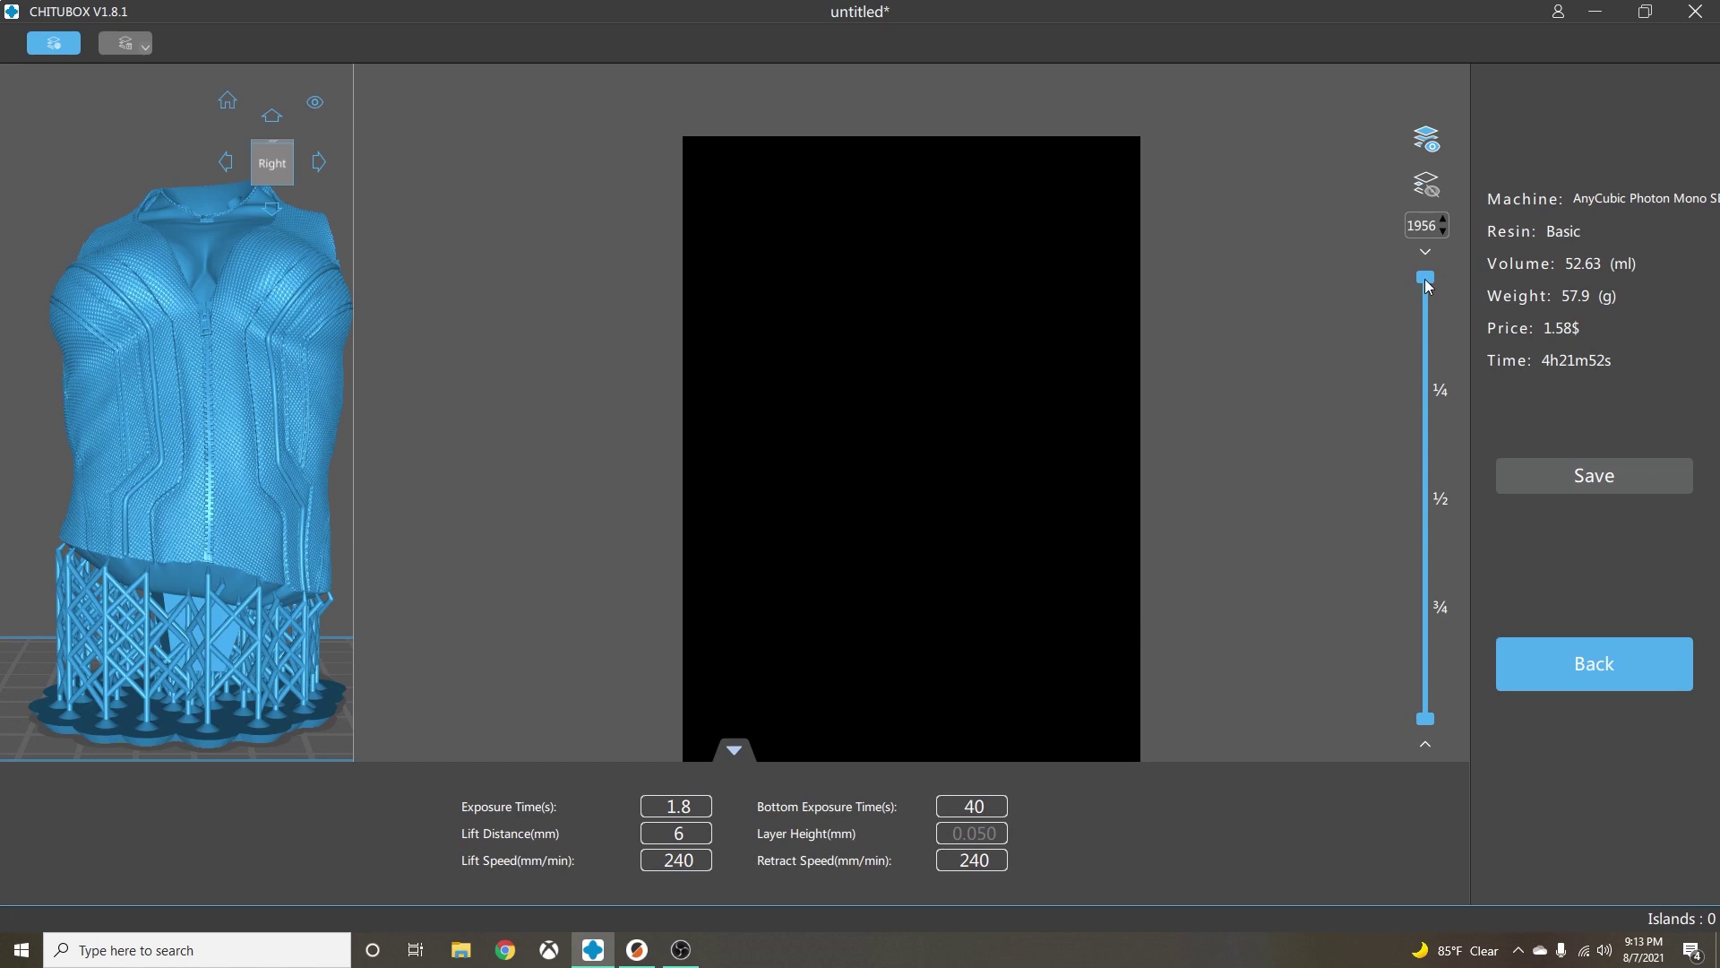
pyautogui.moveTo(1430, 283)
pyautogui.mouseDown()
pyautogui.moveTo(1425, 715)
pyautogui.moveTo(1425, 275)
pyautogui.mouseUp()
pyautogui.click(1547, 480)
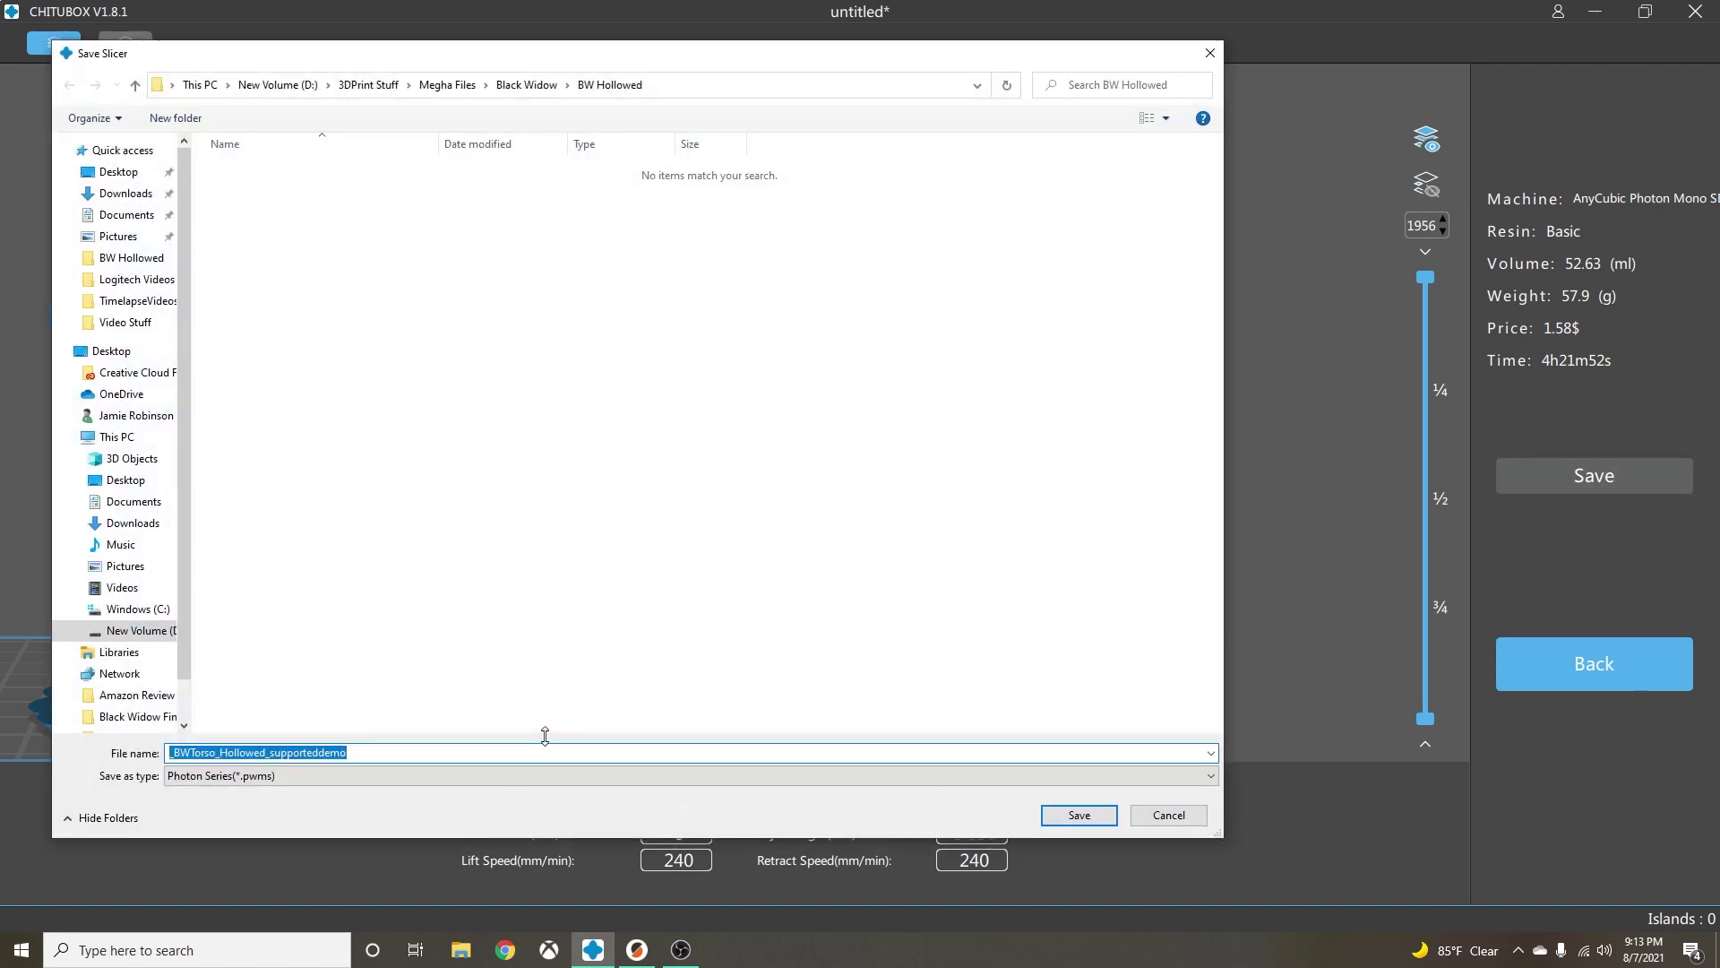
pyautogui.click(1167, 817)
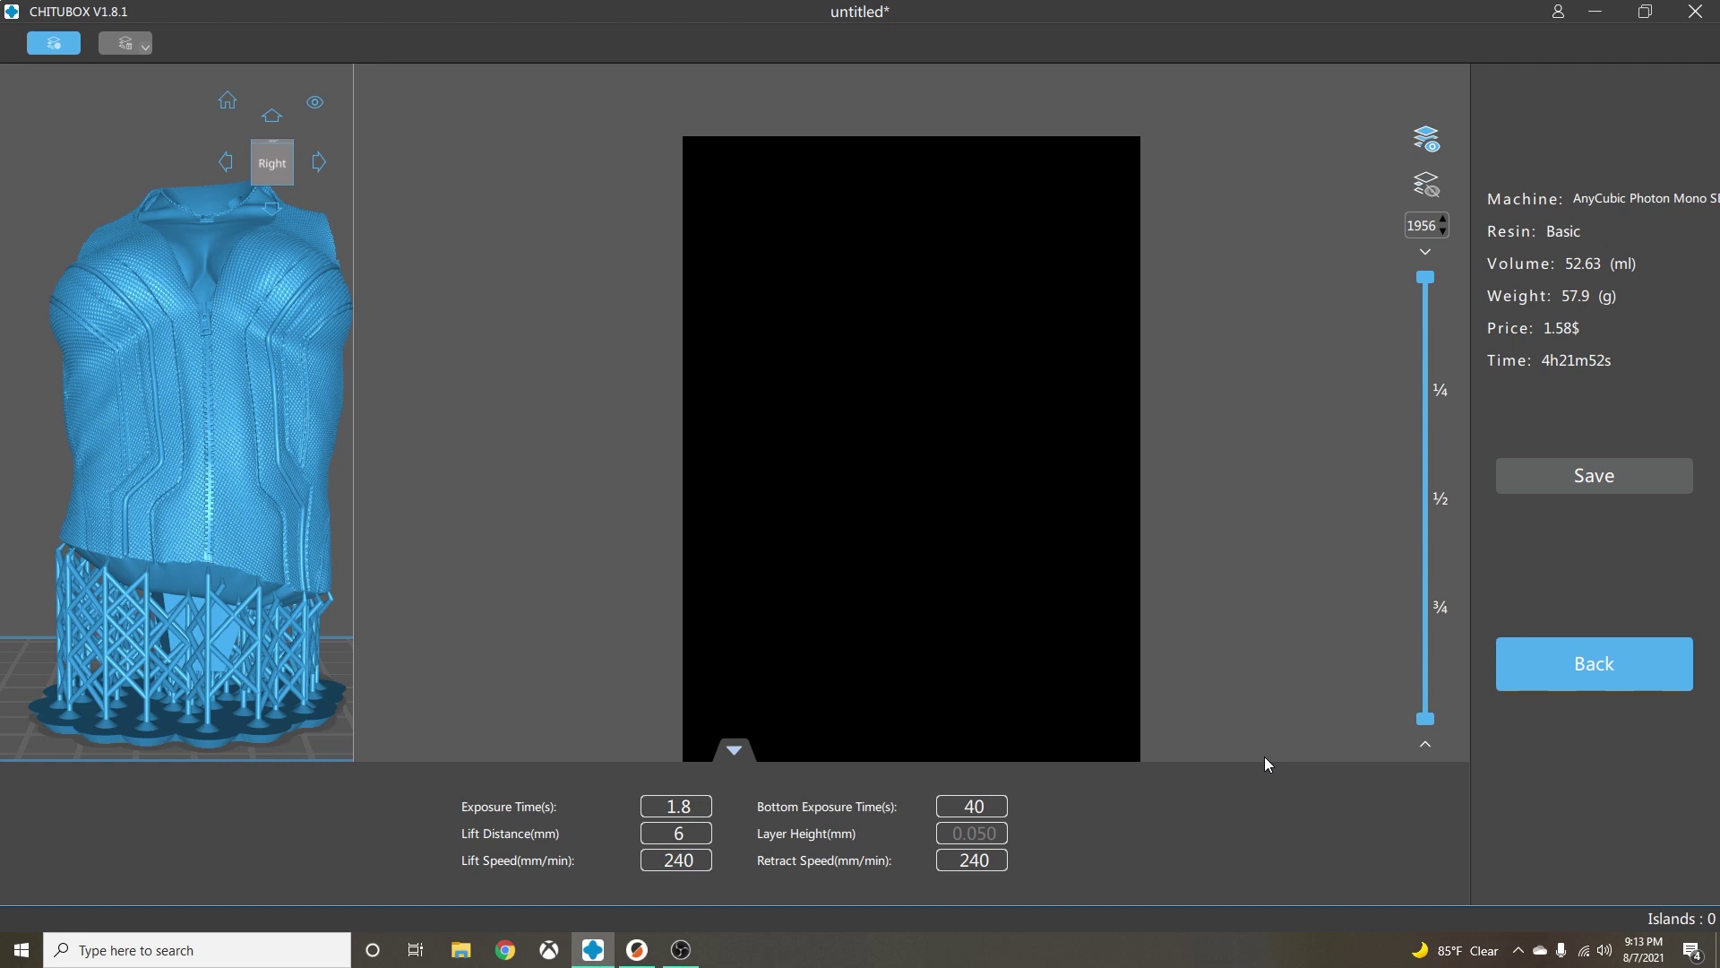
pyautogui.click(1570, 681)
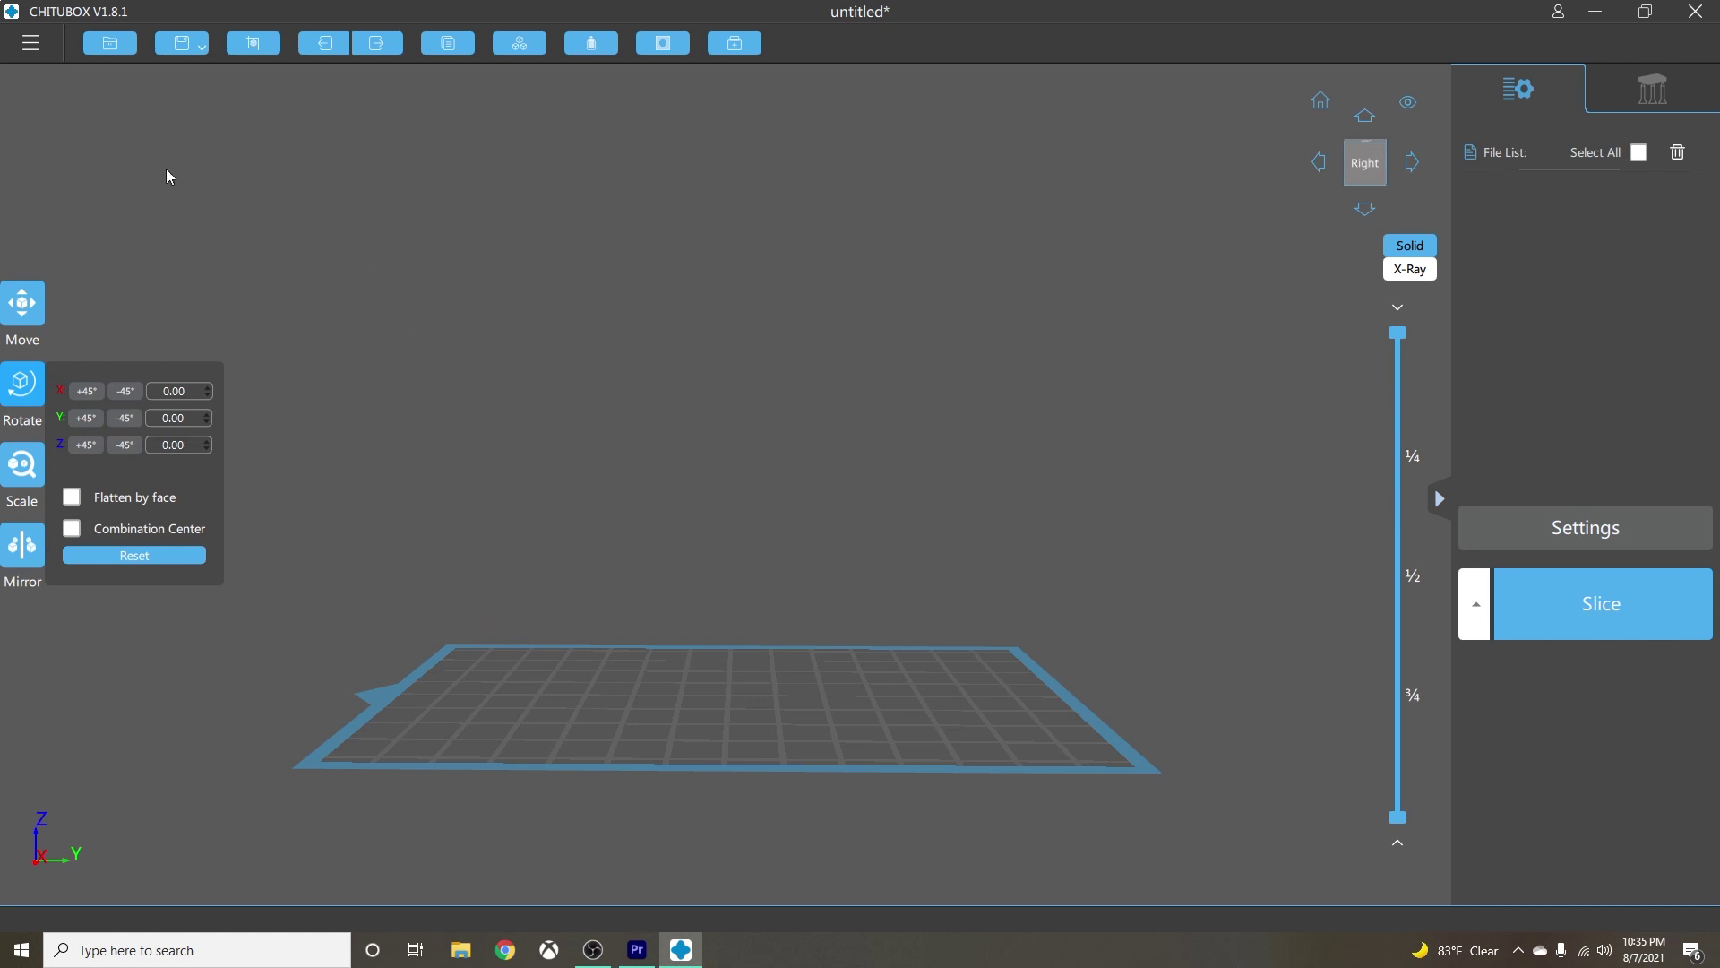
# Open BWHead_Boots_Hair_Supported and rotate the model a full turn about the Z axis to view its supports from all sides.
pyautogui.click(111, 45)
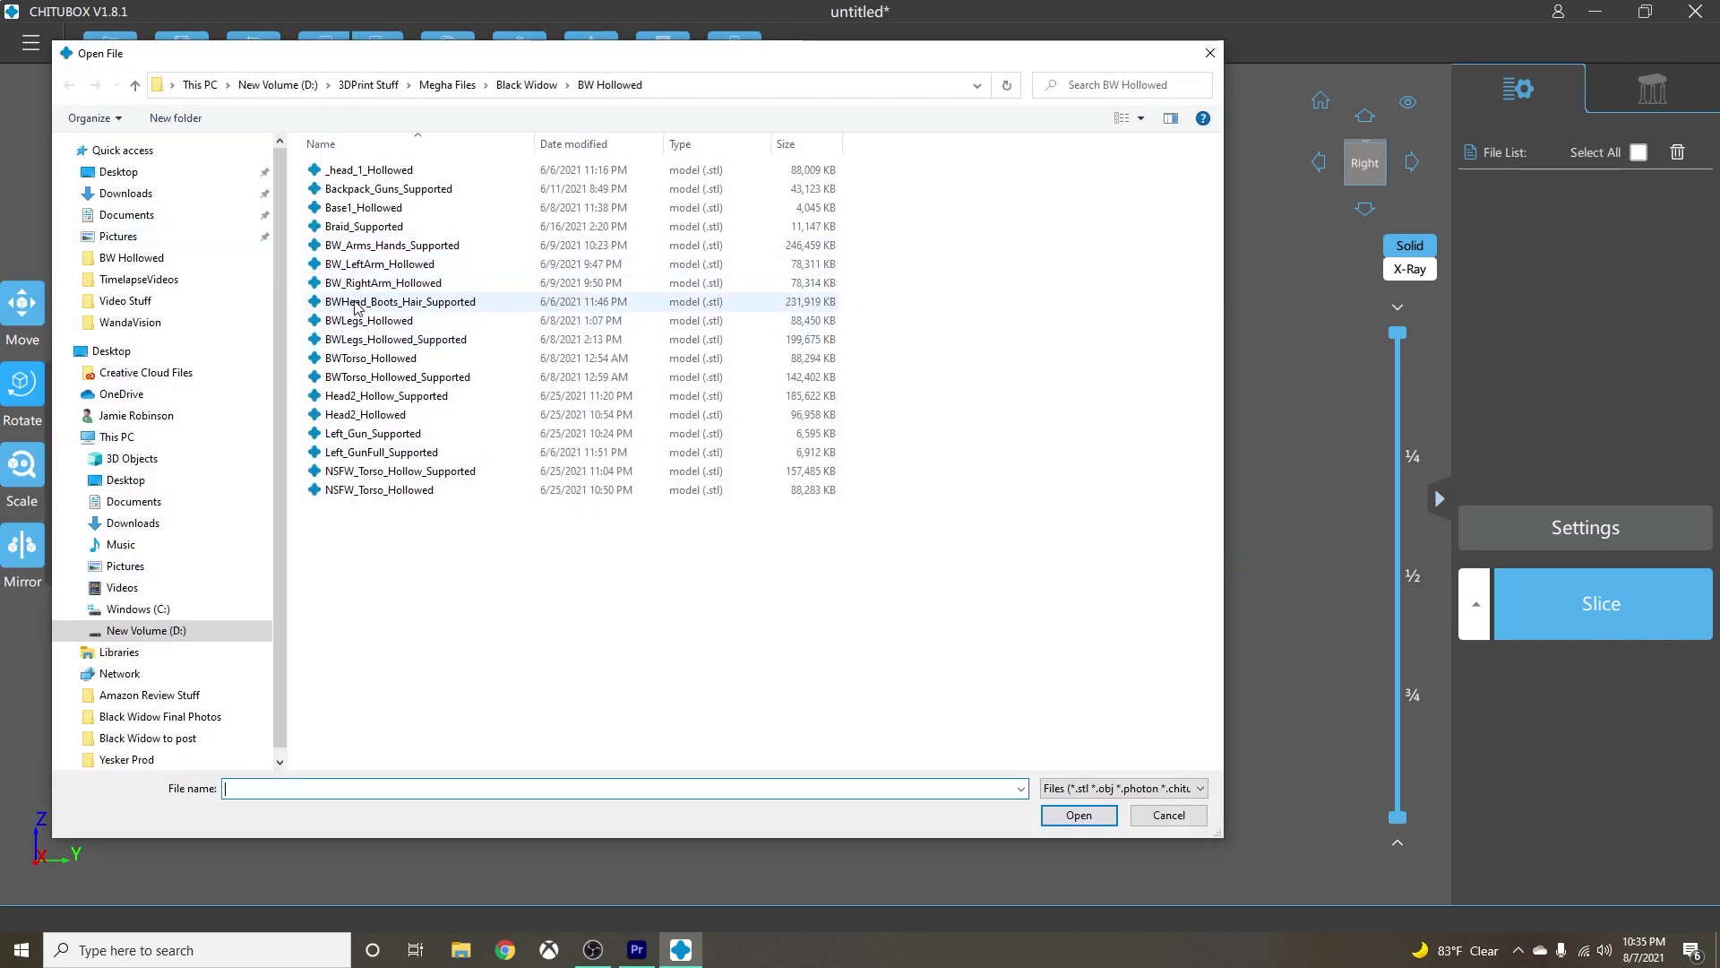
pyautogui.doubleClick(355, 304)
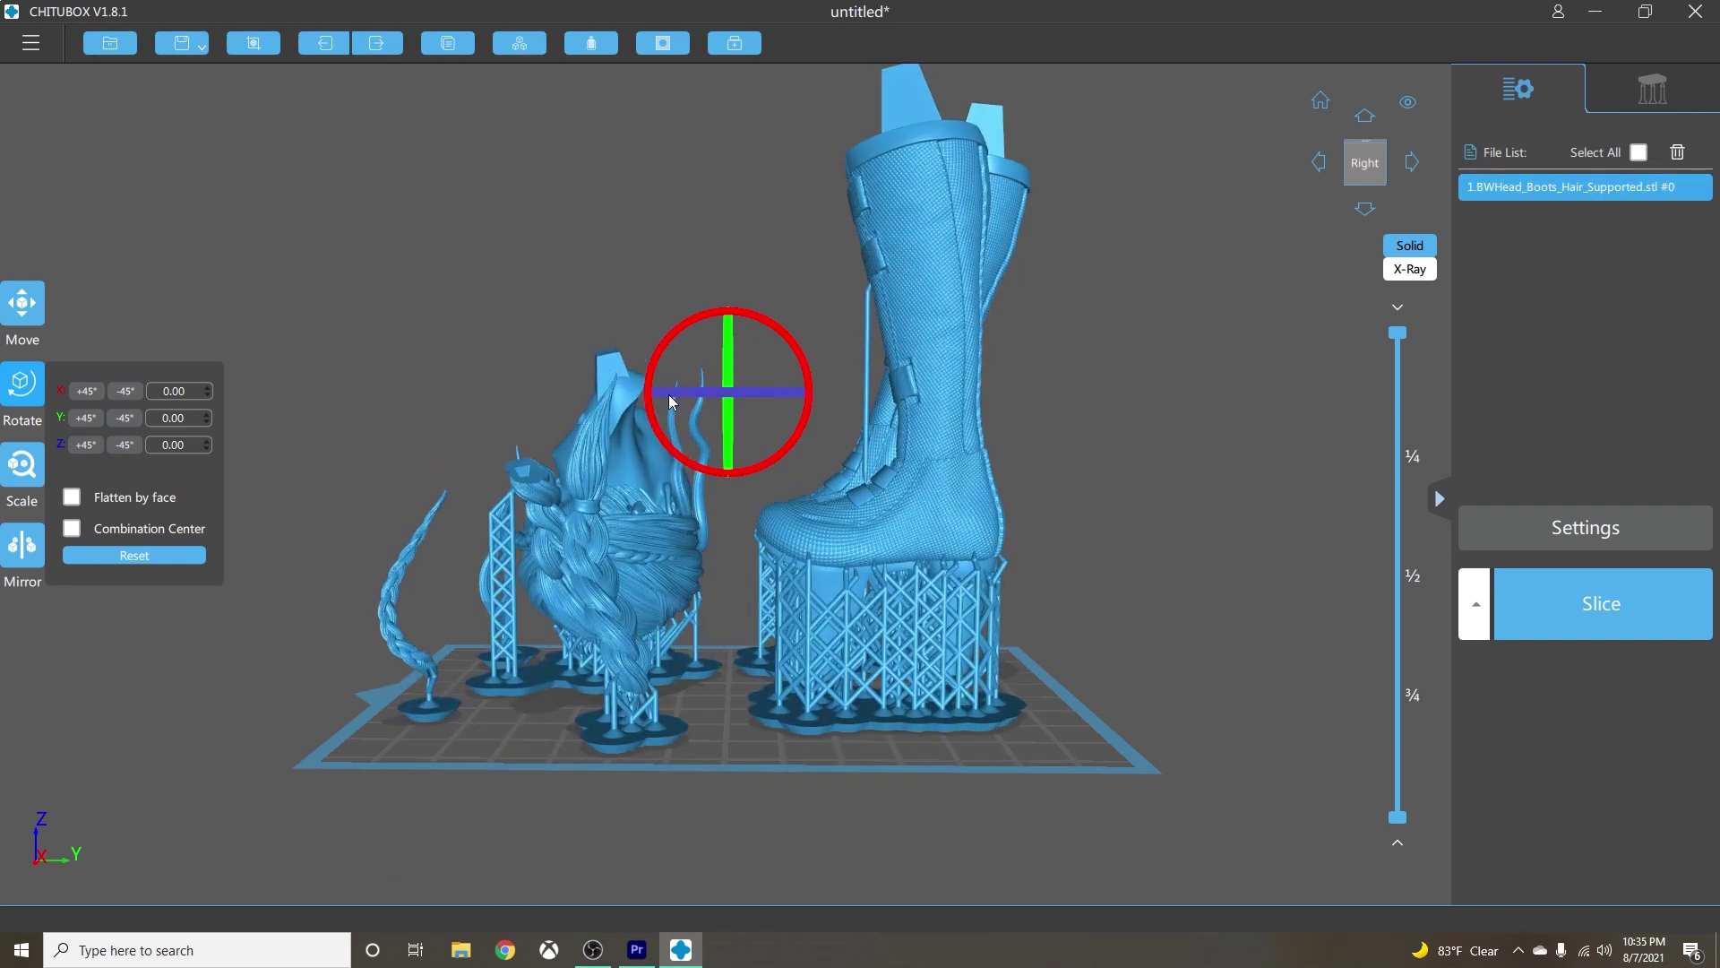
pyautogui.moveTo(673, 400); pyautogui.dragTo(753, 394)
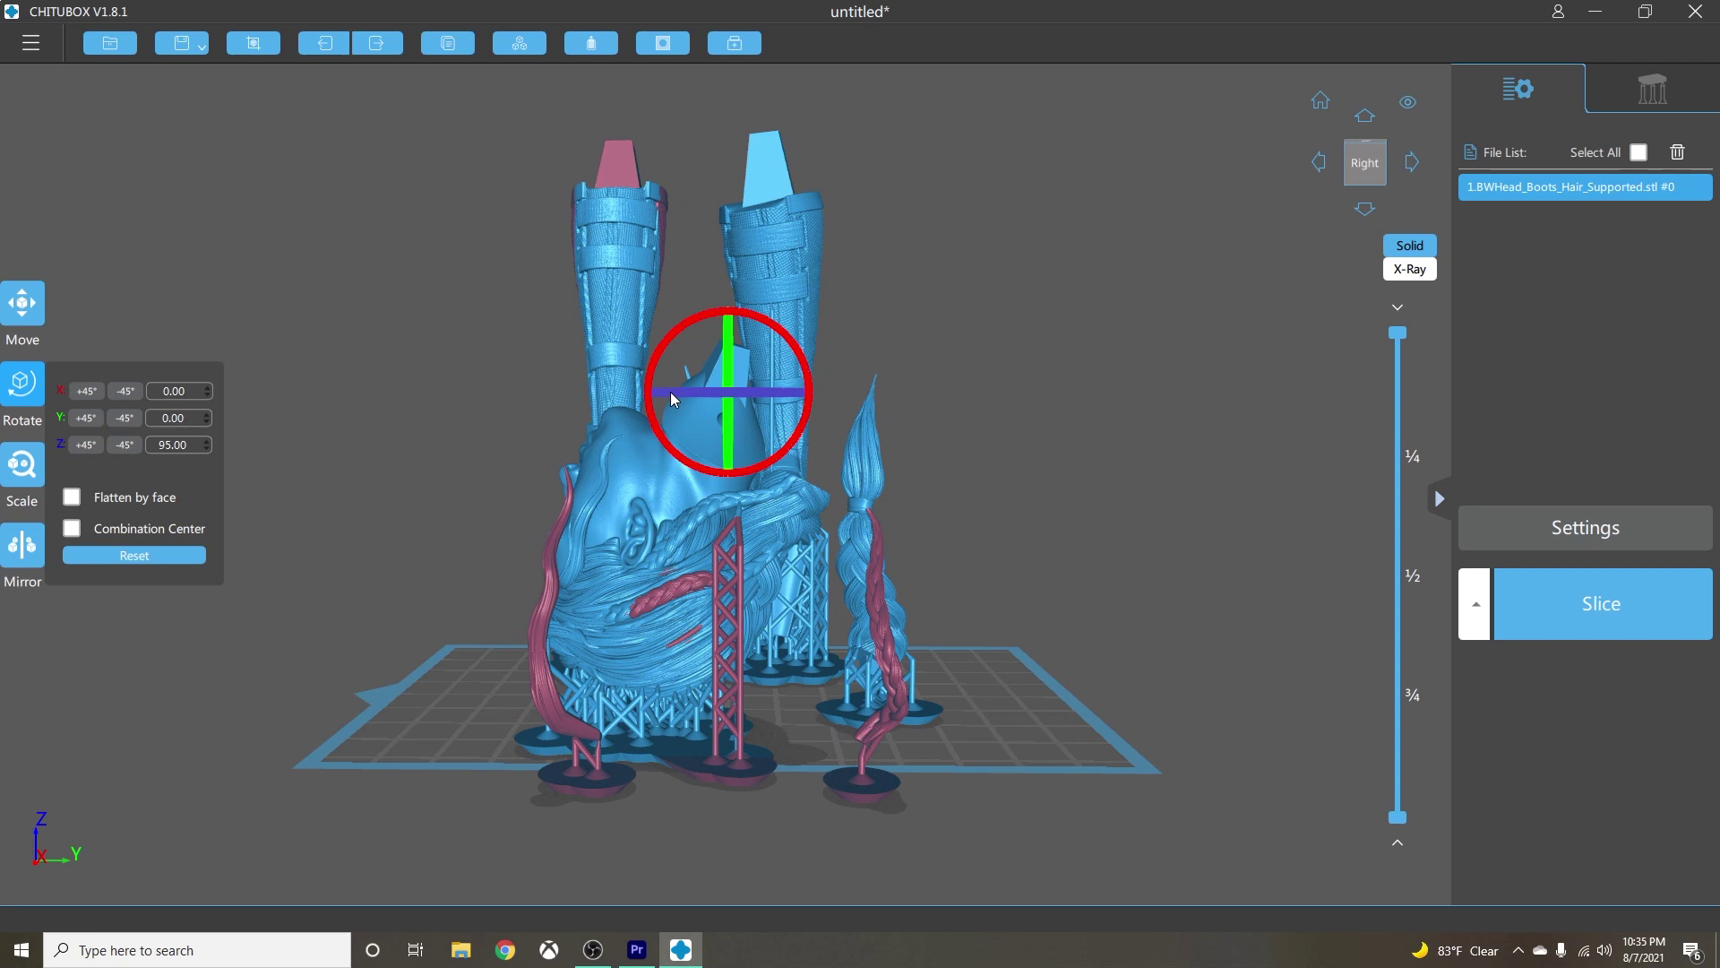
pyautogui.moveTo(671, 394); pyautogui.dragTo(754, 400)
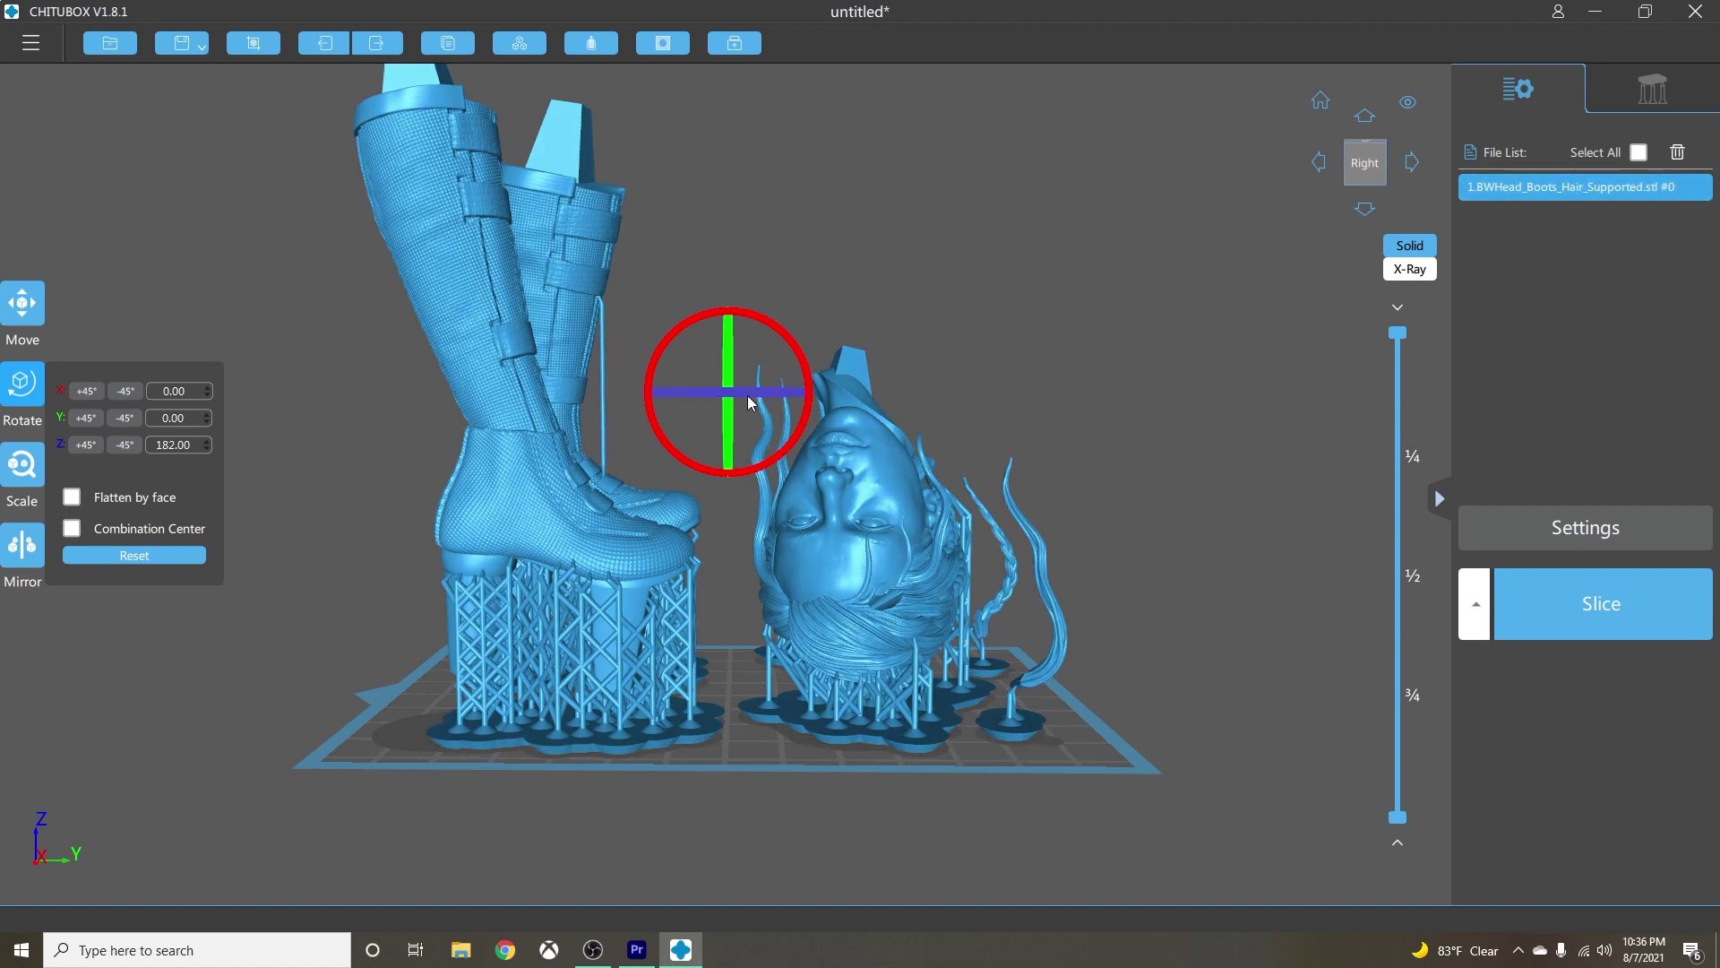
pyautogui.moveTo(681, 395)
pyautogui.mouseDown()
pyautogui.moveTo(823, 390)
pyautogui.moveTo(711, 387)
pyautogui.mouseUp()
# Turn the head, boots and hair model about the Z axis again, to 360°, and examine its supports from a raised angle.
pyautogui.moveTo(432, 338); pyautogui.dragTo(431, 383)
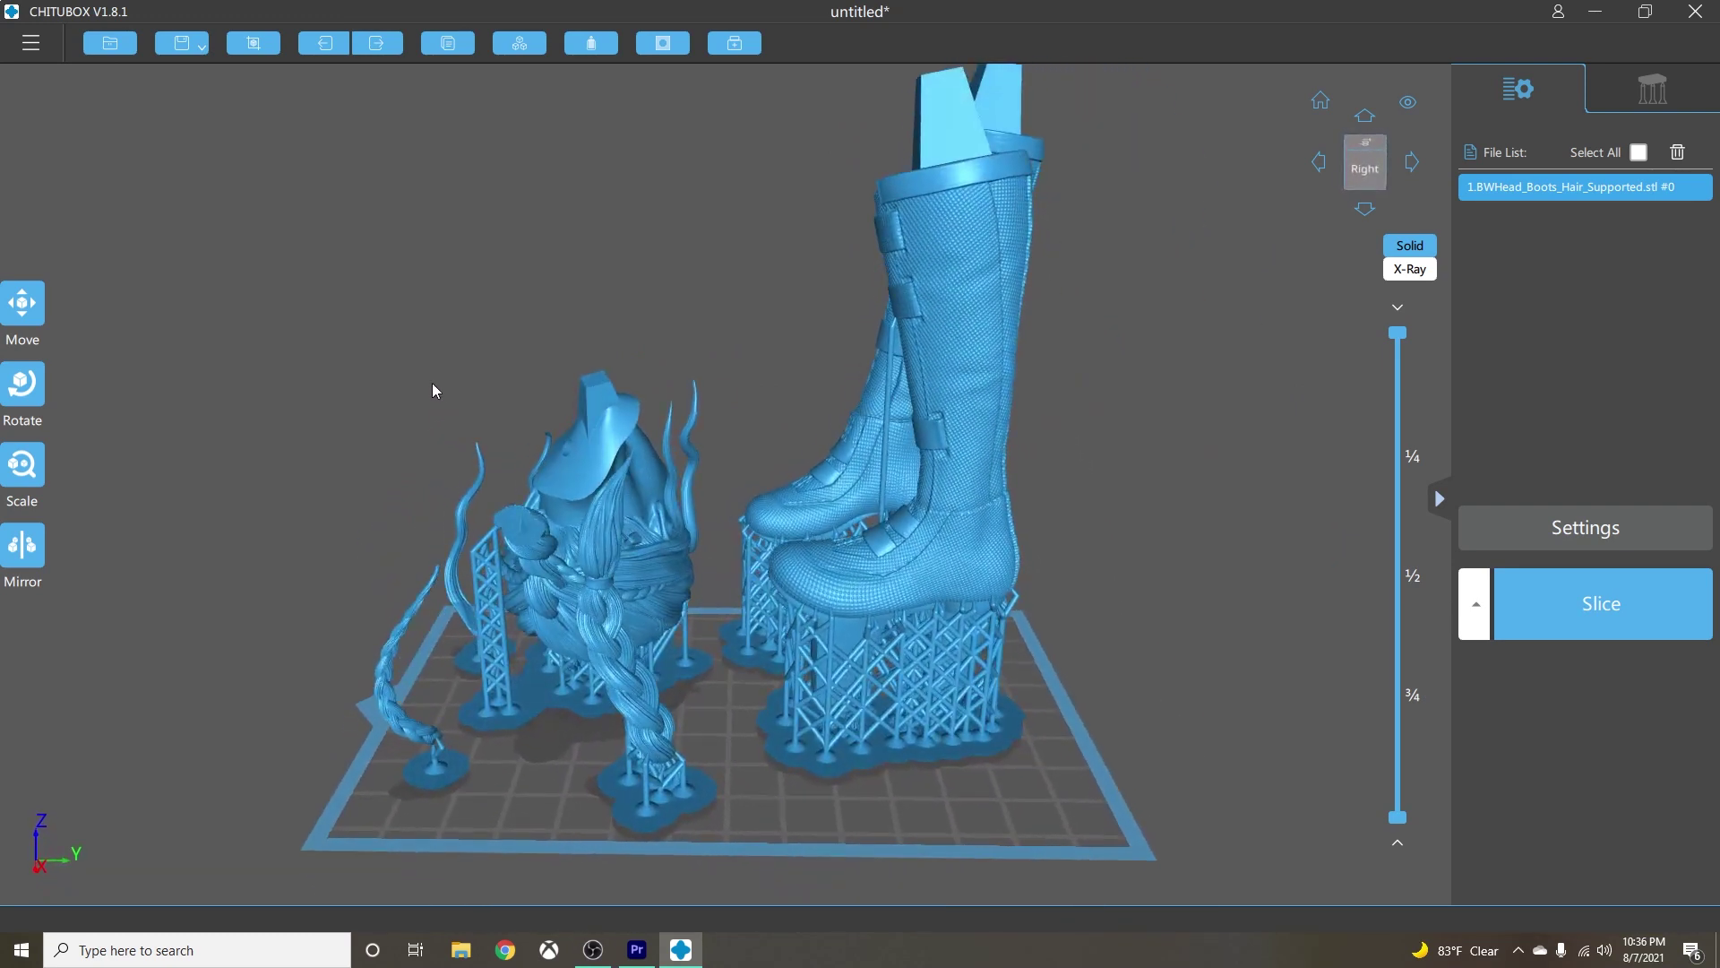
pyautogui.click(23, 384)
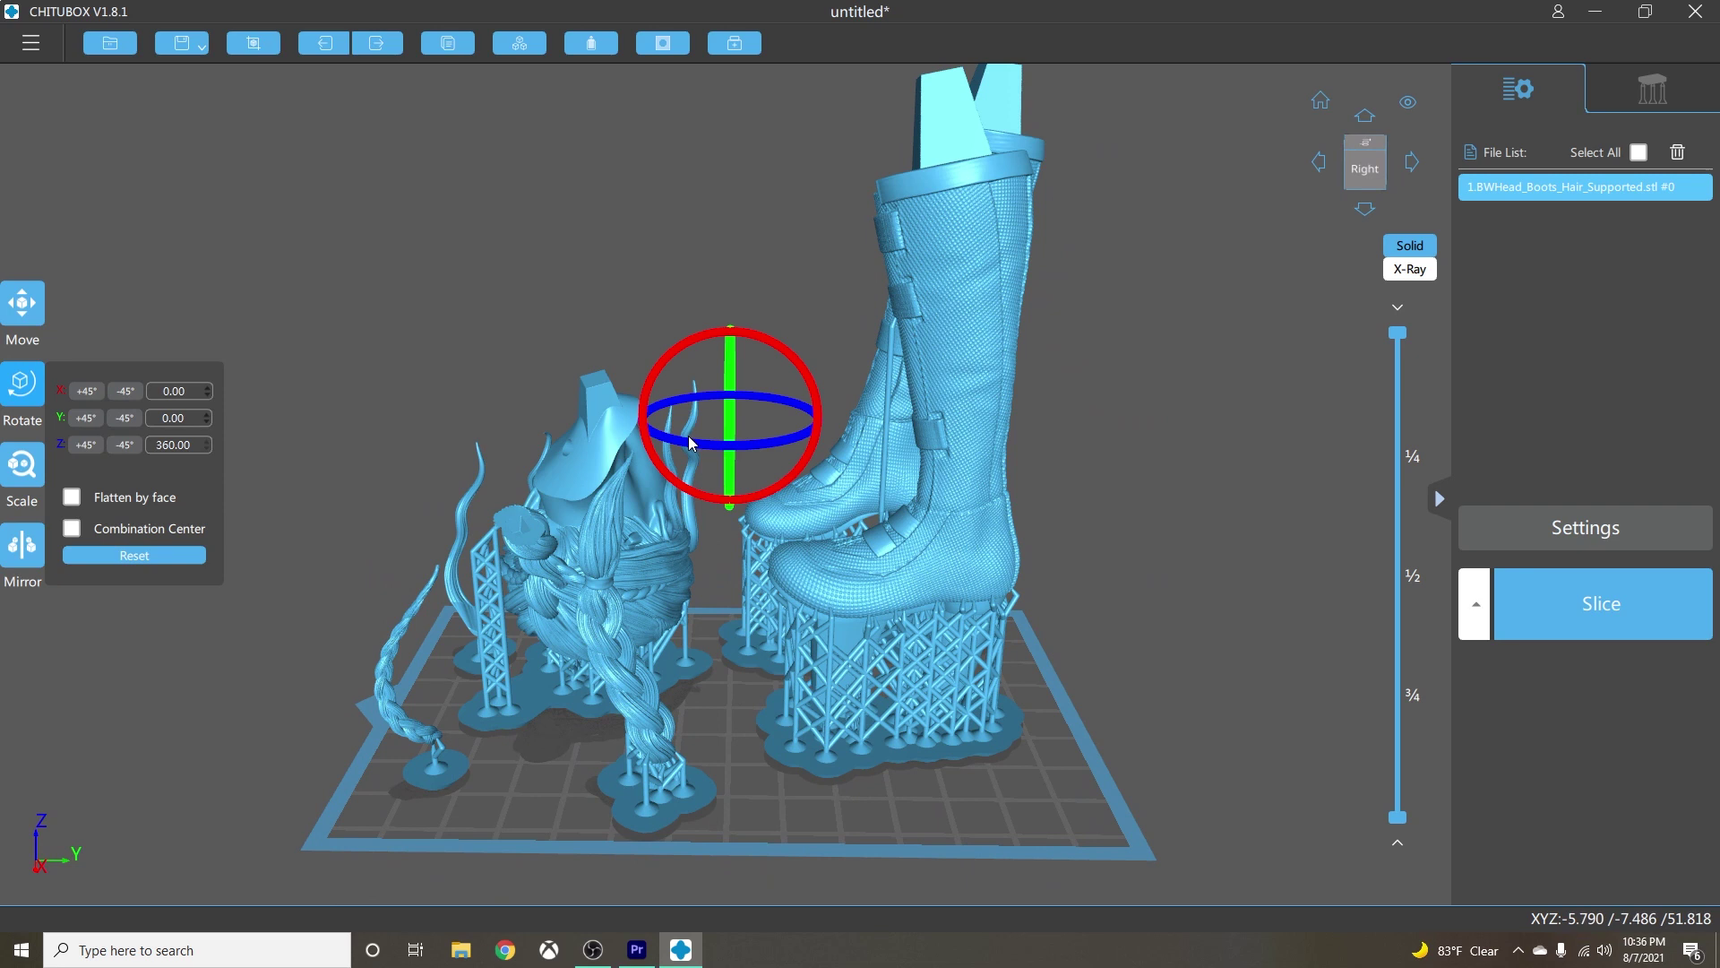
pyautogui.moveTo(687, 445); pyautogui.dragTo(686, 446)
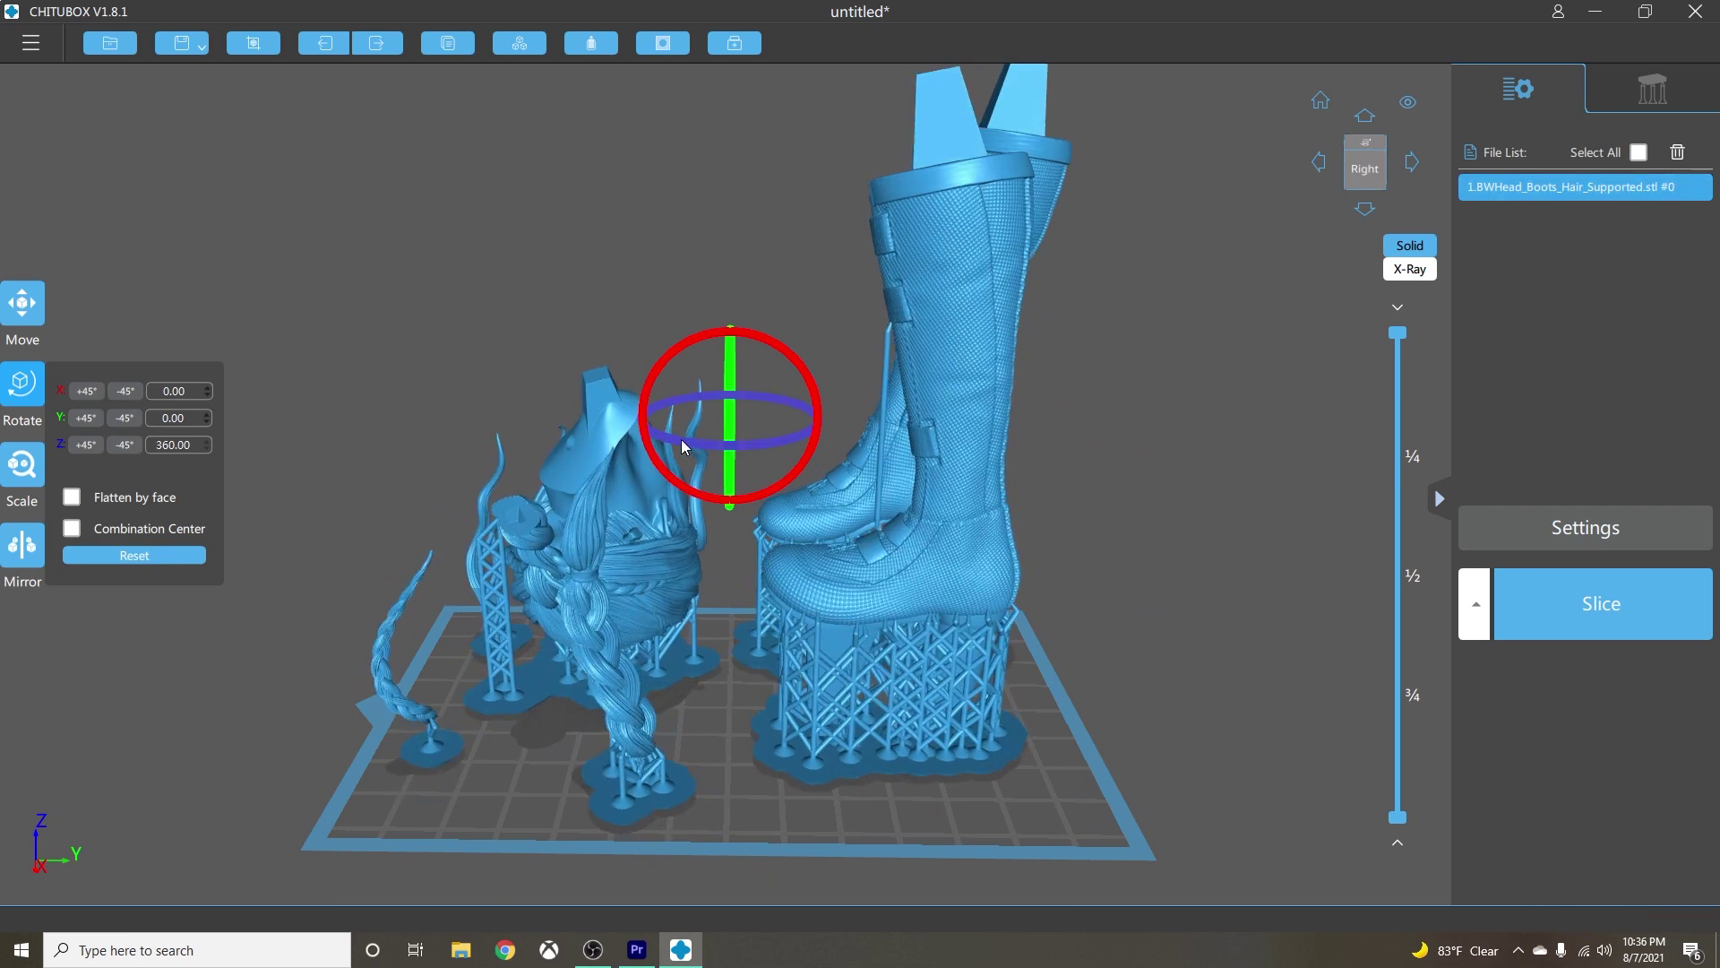
pyautogui.moveTo(519, 310)
pyautogui.mouseDown()
pyautogui.moveTo(509, 358)
pyautogui.moveTo(534, 460)
pyautogui.moveTo(525, 360)
pyautogui.moveTo(498, 329)
pyautogui.moveTo(522, 326)
pyautogui.mouseUp()
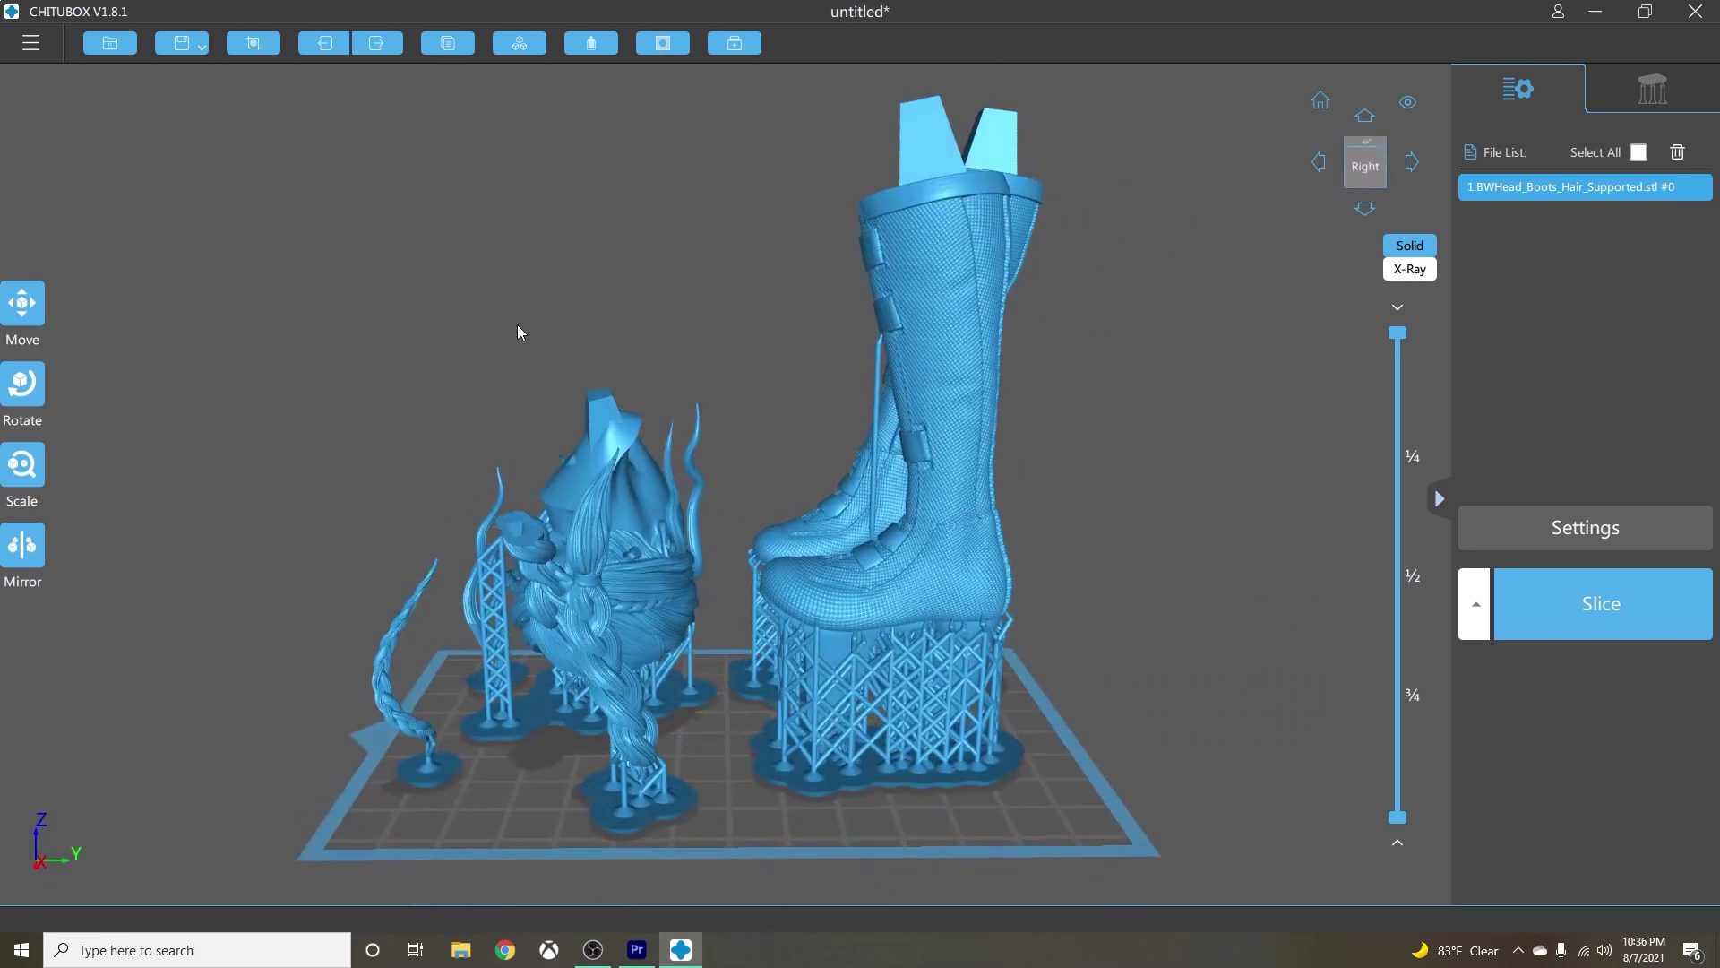
pyautogui.moveTo(1190, 590); pyautogui.dragTo(1199, 545)
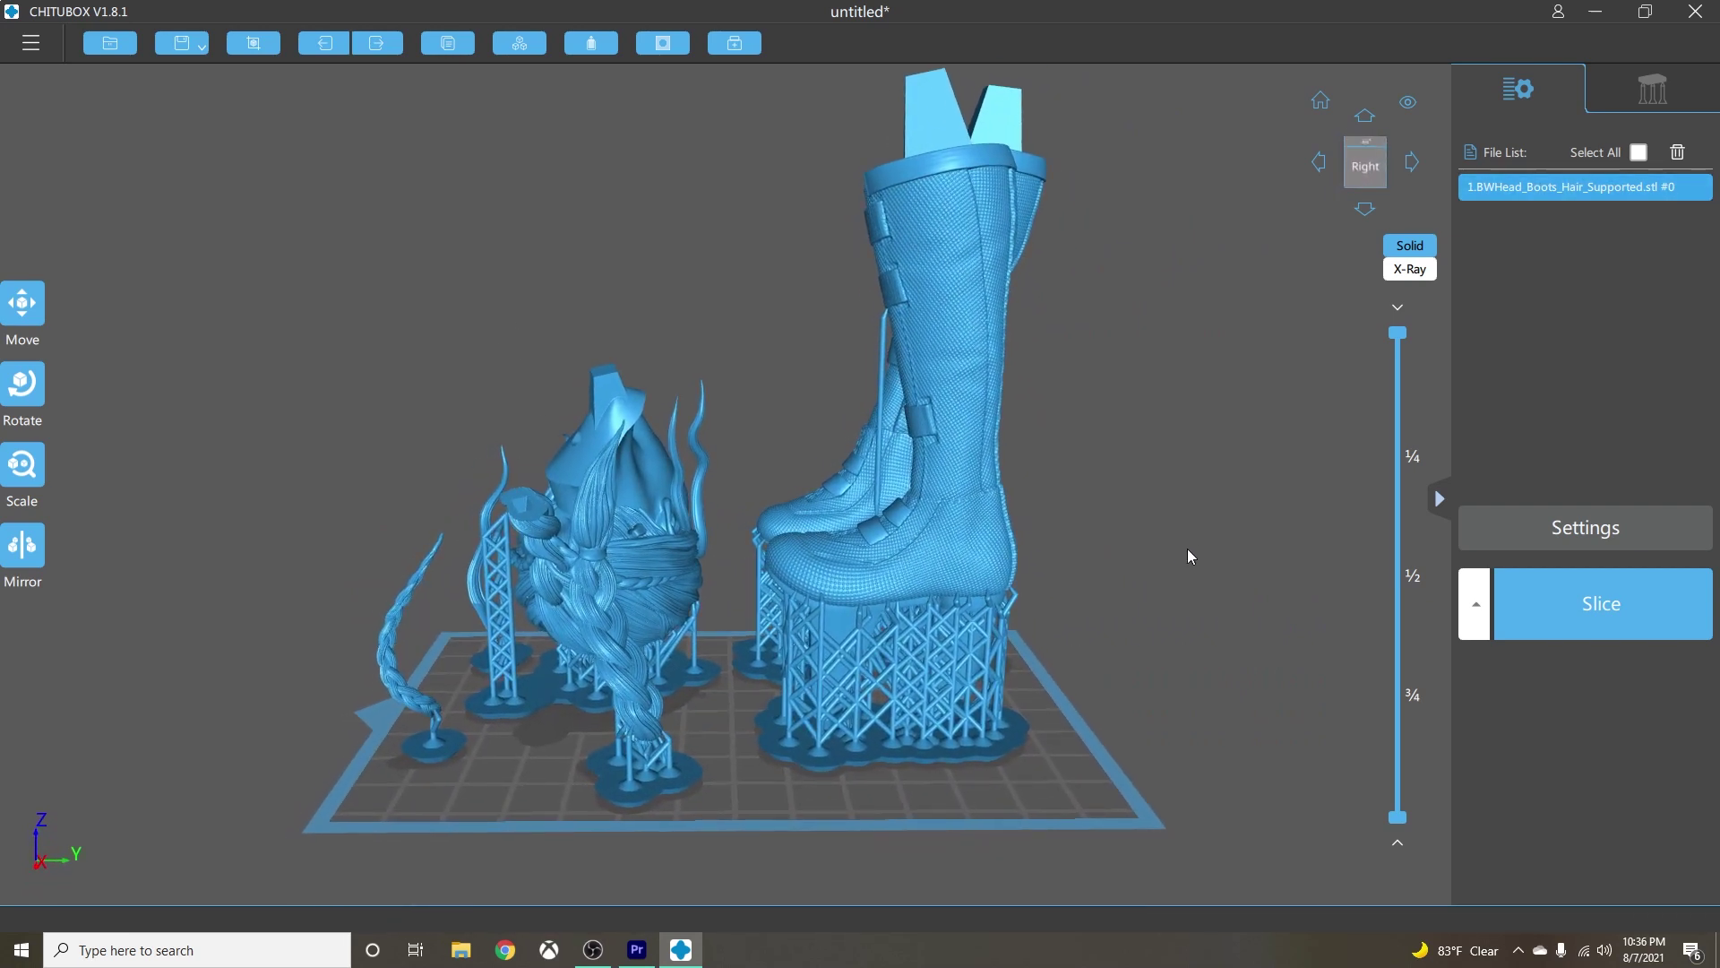
pyautogui.moveTo(1206, 572); pyautogui.dragTo(1216, 569)
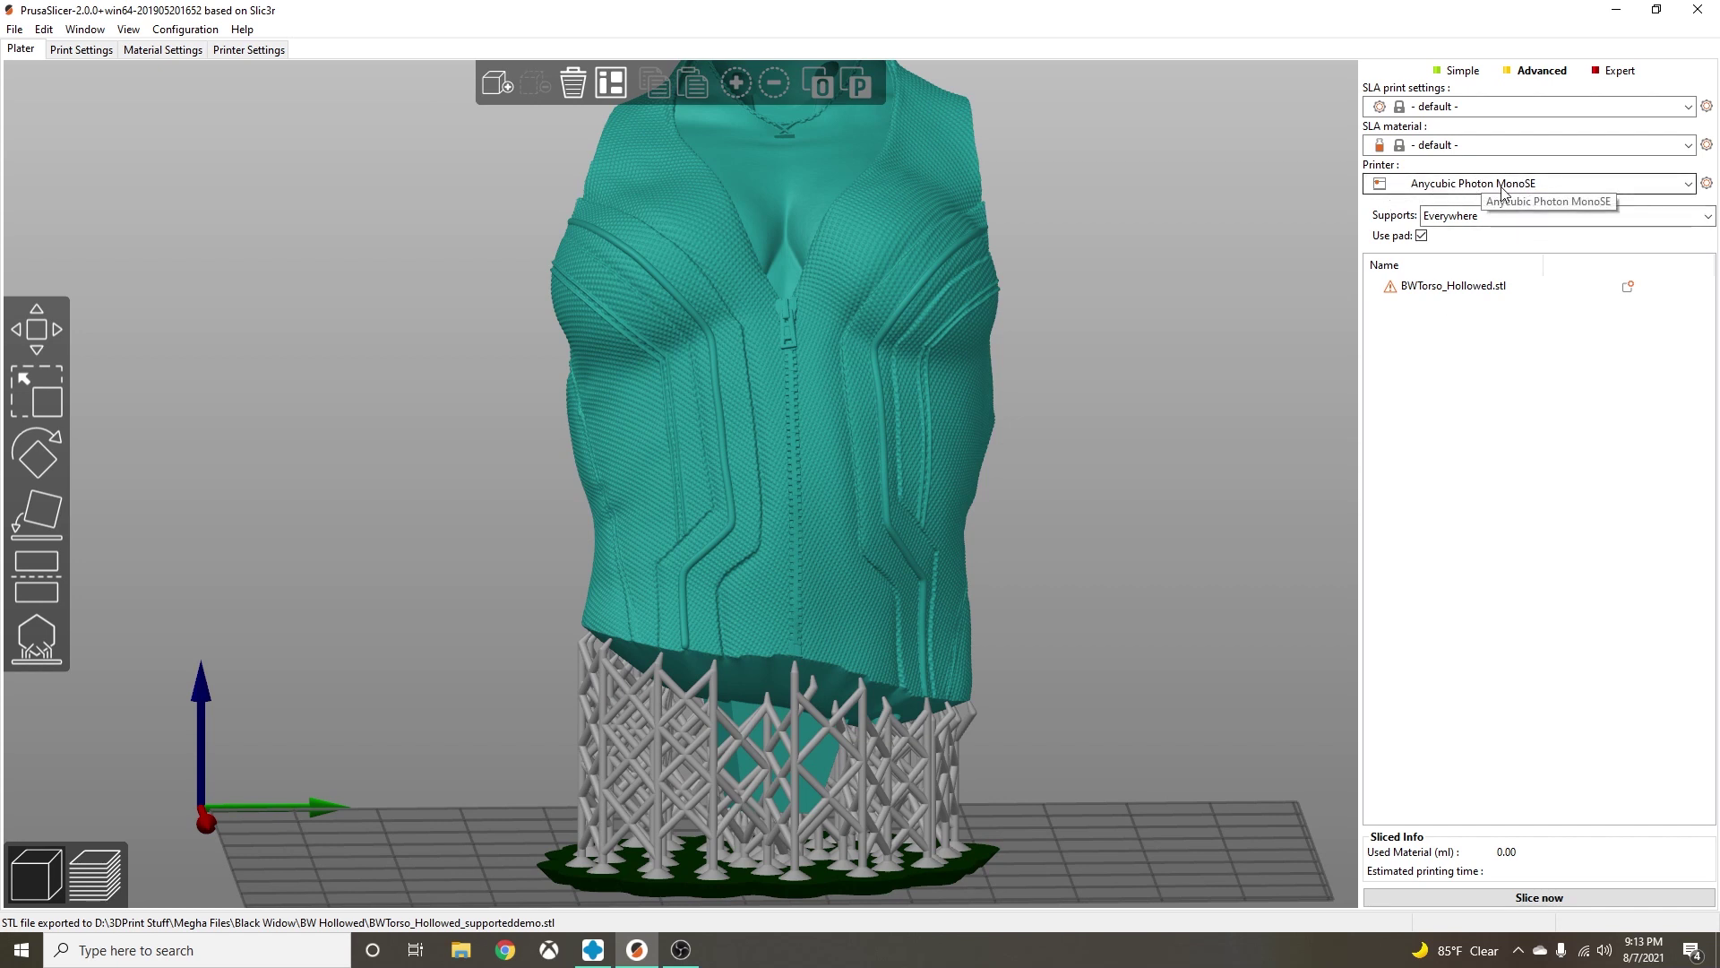
# Switch back to PrusaSlicer and review the available Anycubic printer presets, keeping Anycubic Photon MonoSE selected.
pyautogui.scroll(-3, 1170, 492)
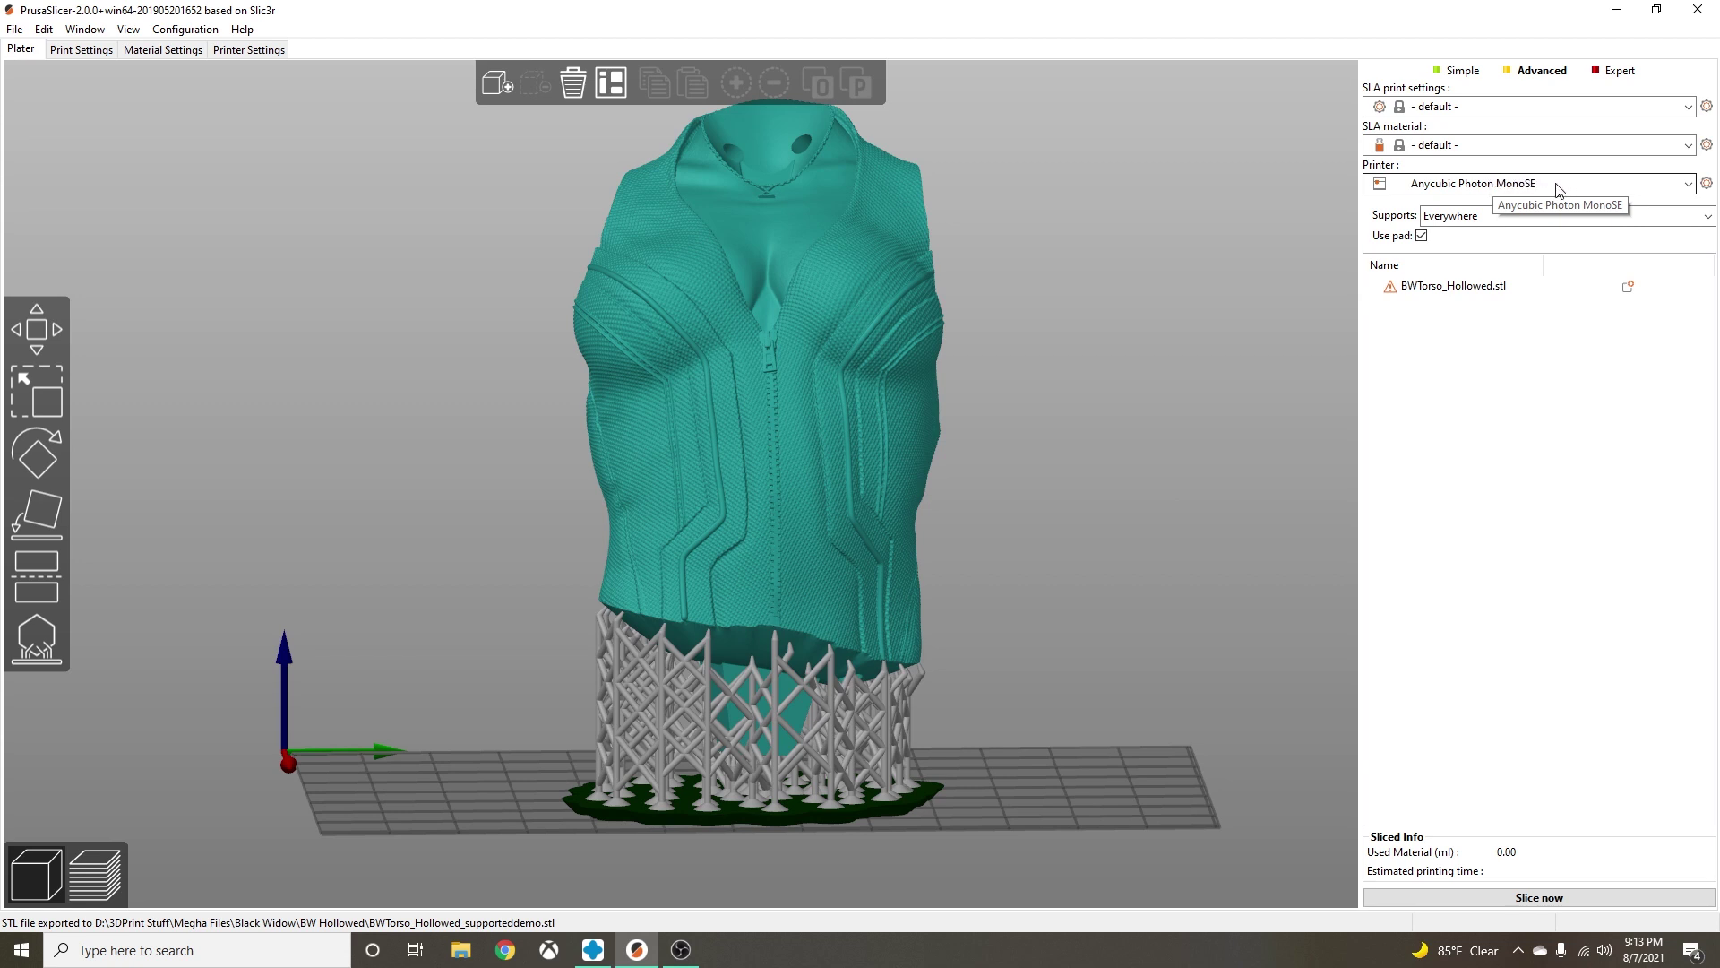
pyautogui.click(1689, 183)
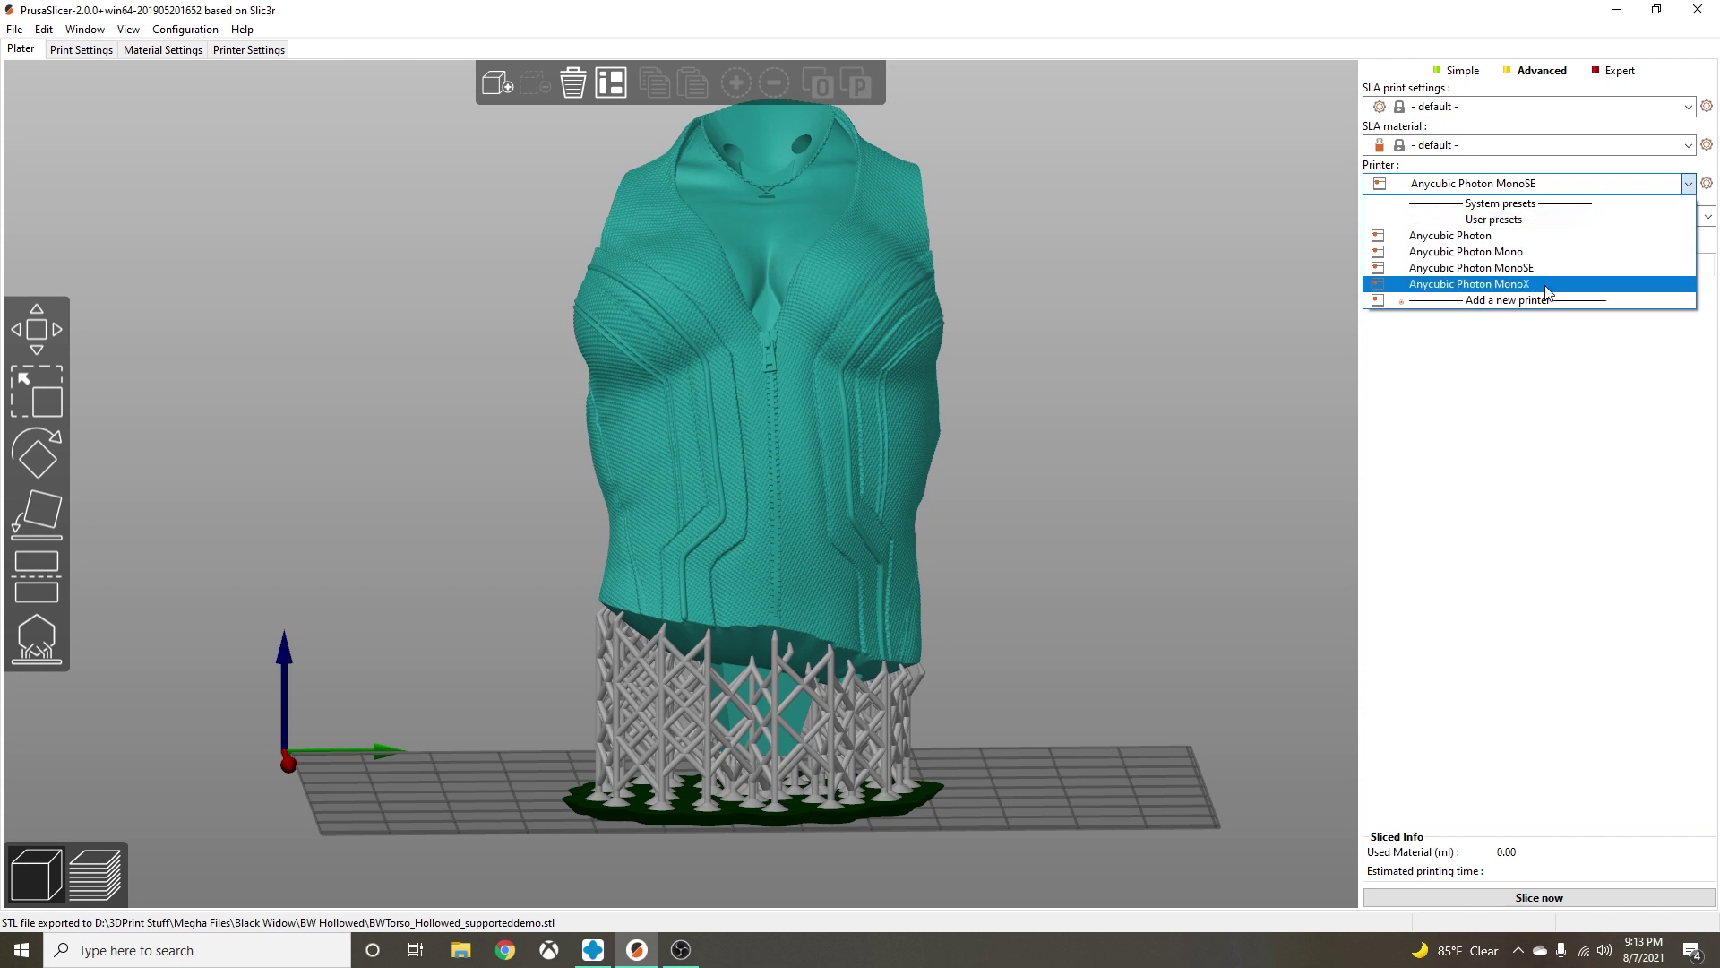
pyautogui.click(1690, 186)
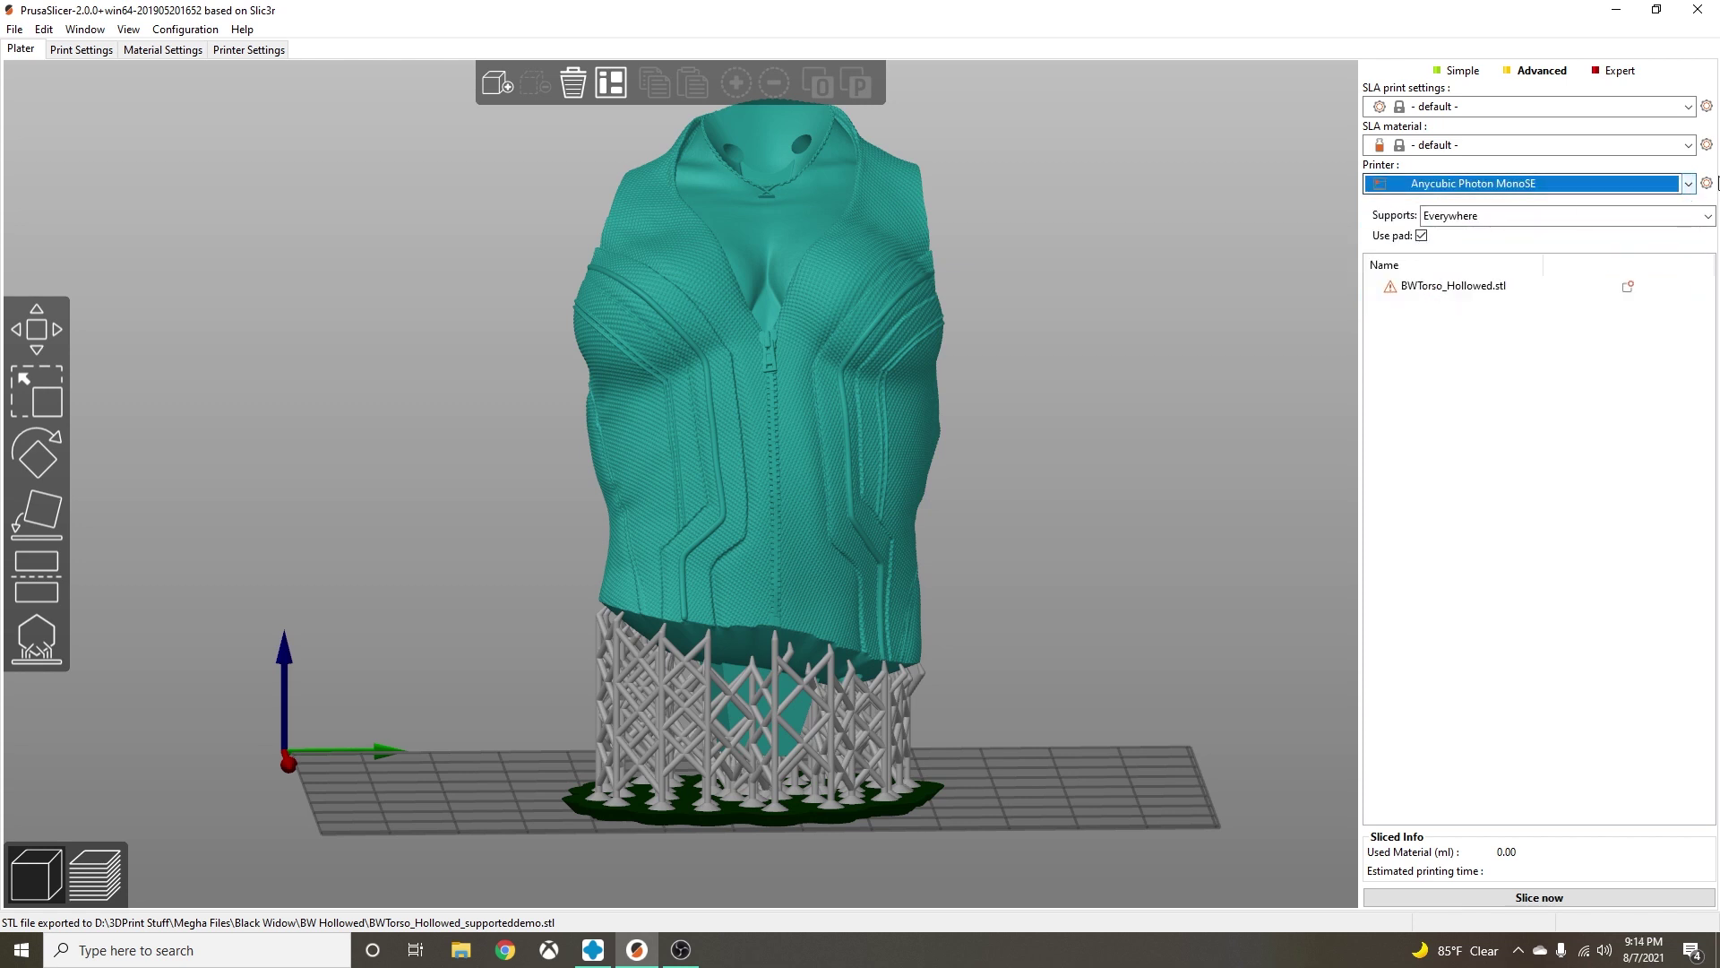
# Review the Anycubic Photon MonoSE printer settings and its bed shape without changing them, and return to the plate view.
pyautogui.click(1707, 185)
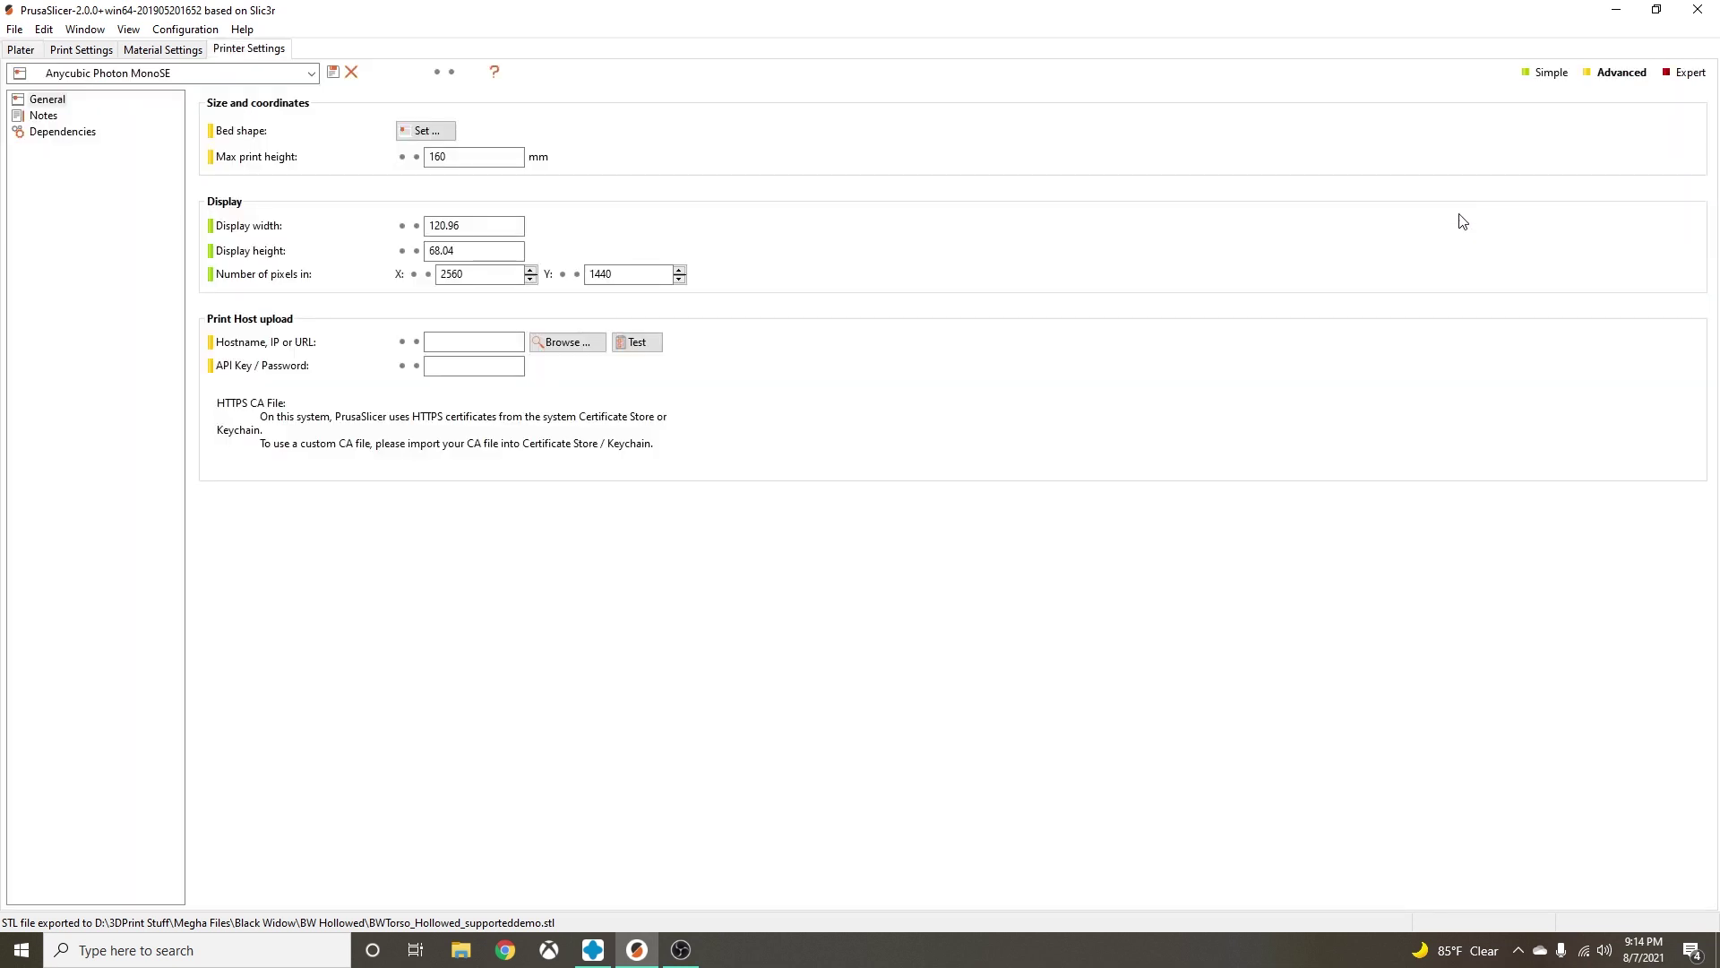
pyautogui.click(425, 131)
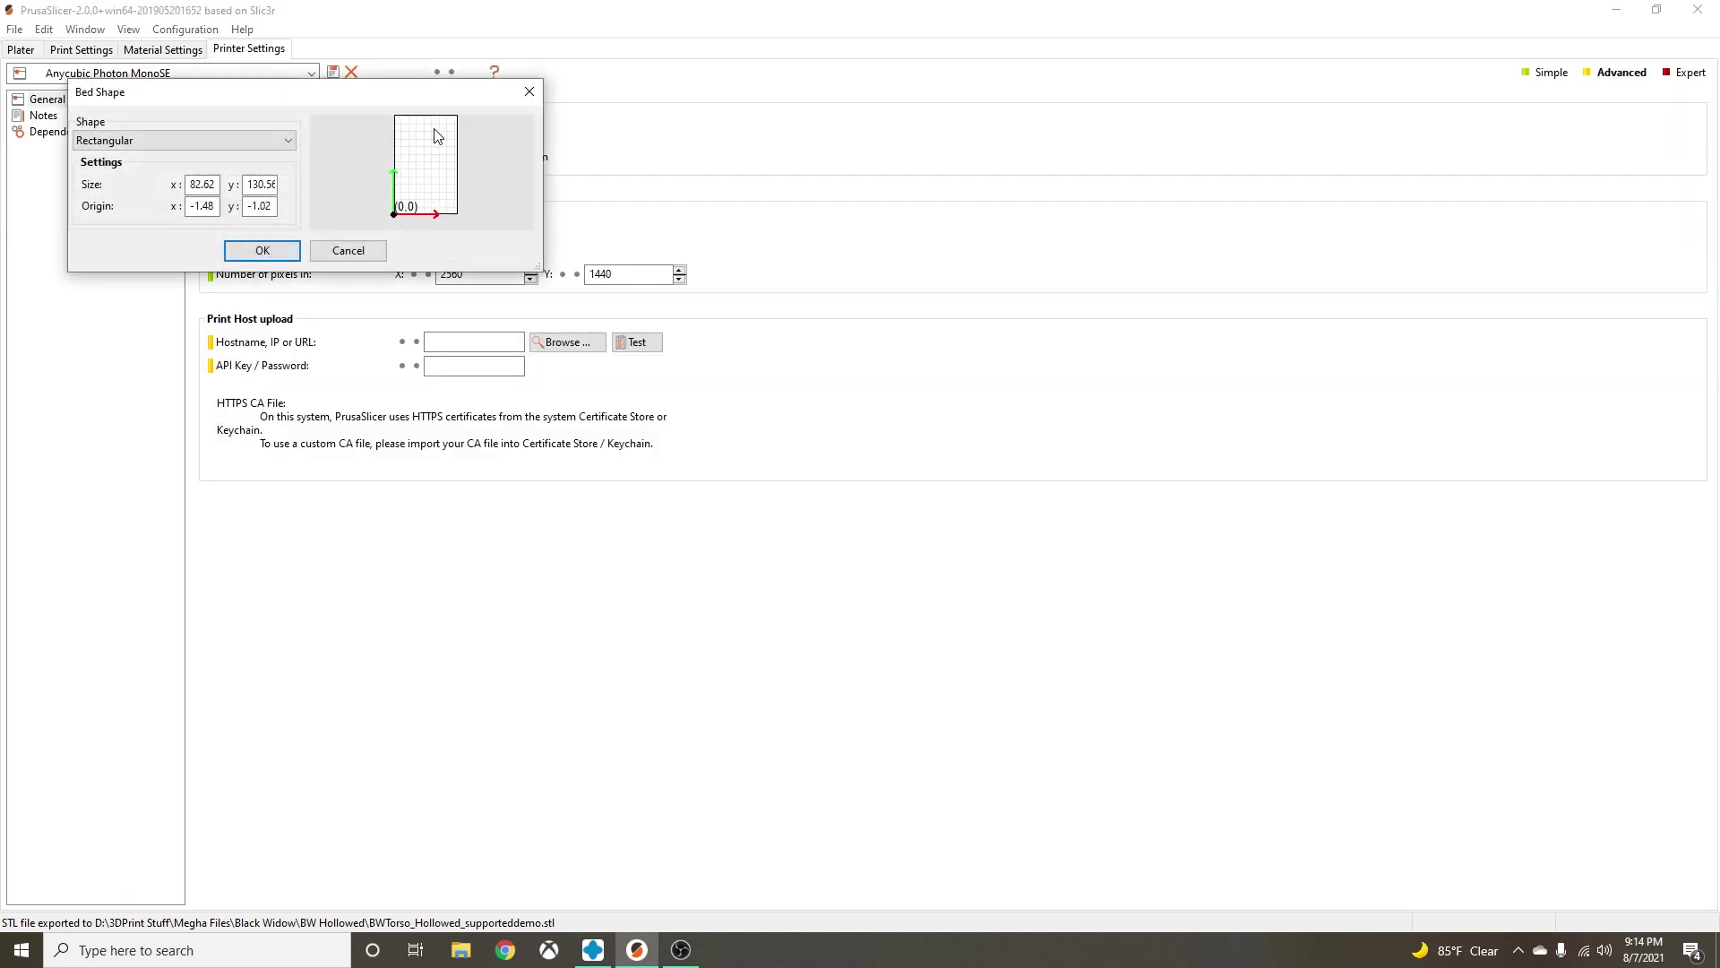
pyautogui.click(348, 251)
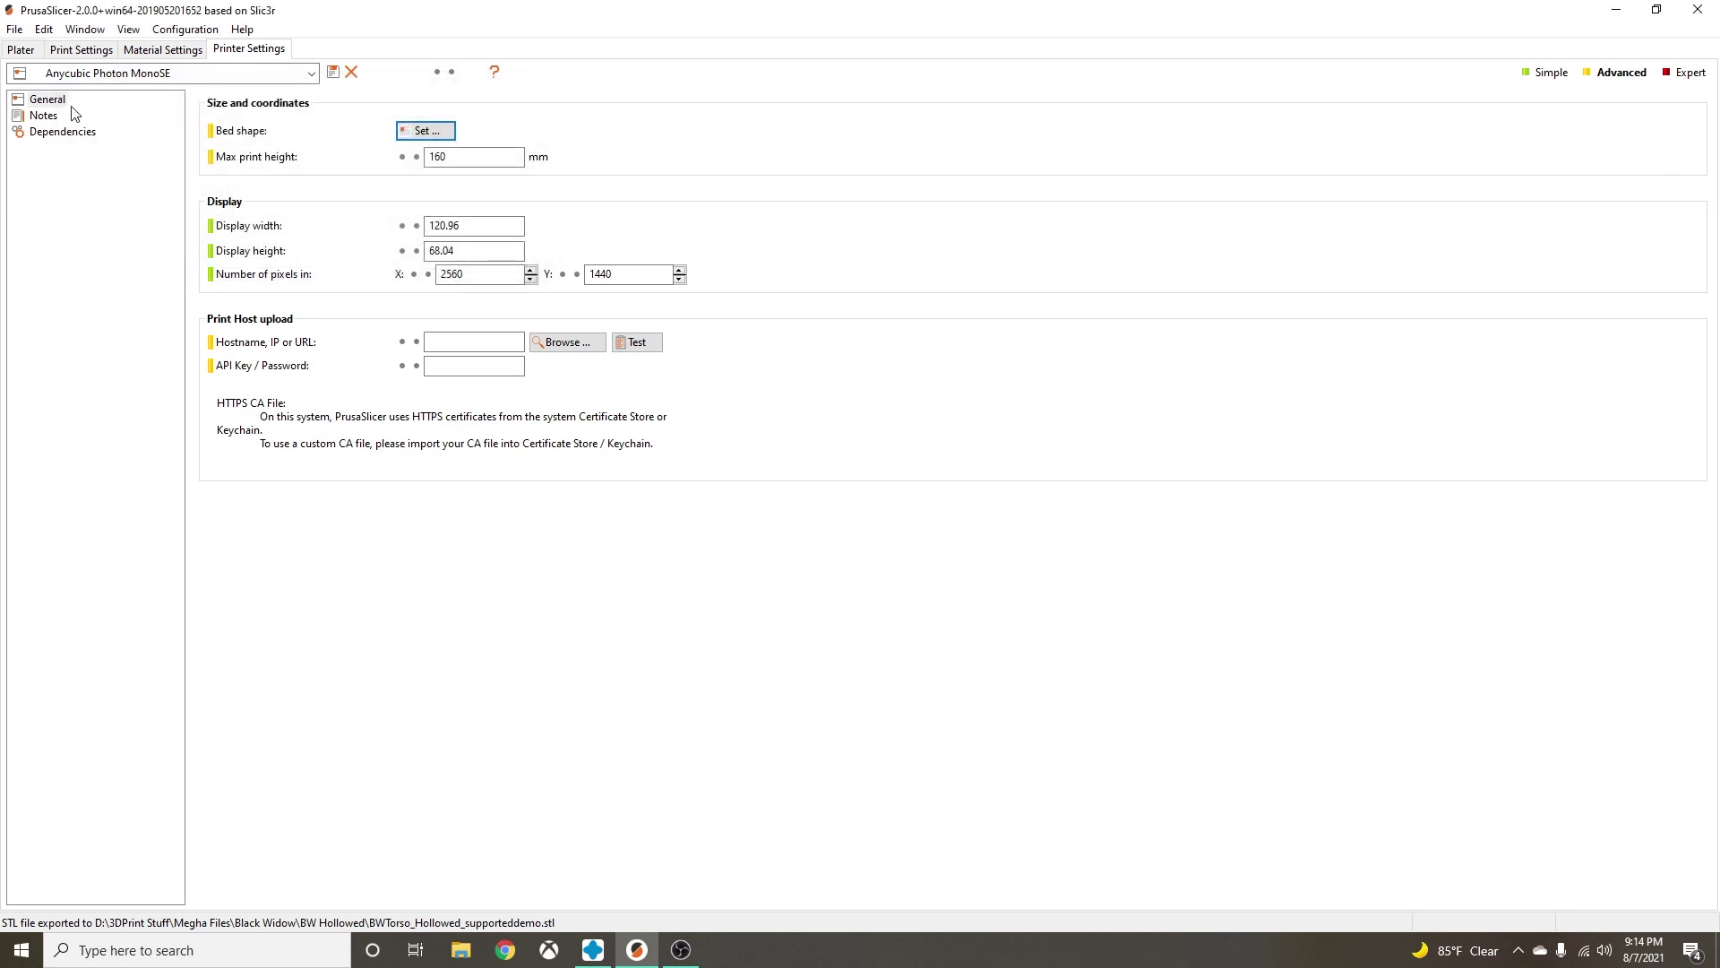
pyautogui.click(20, 50)
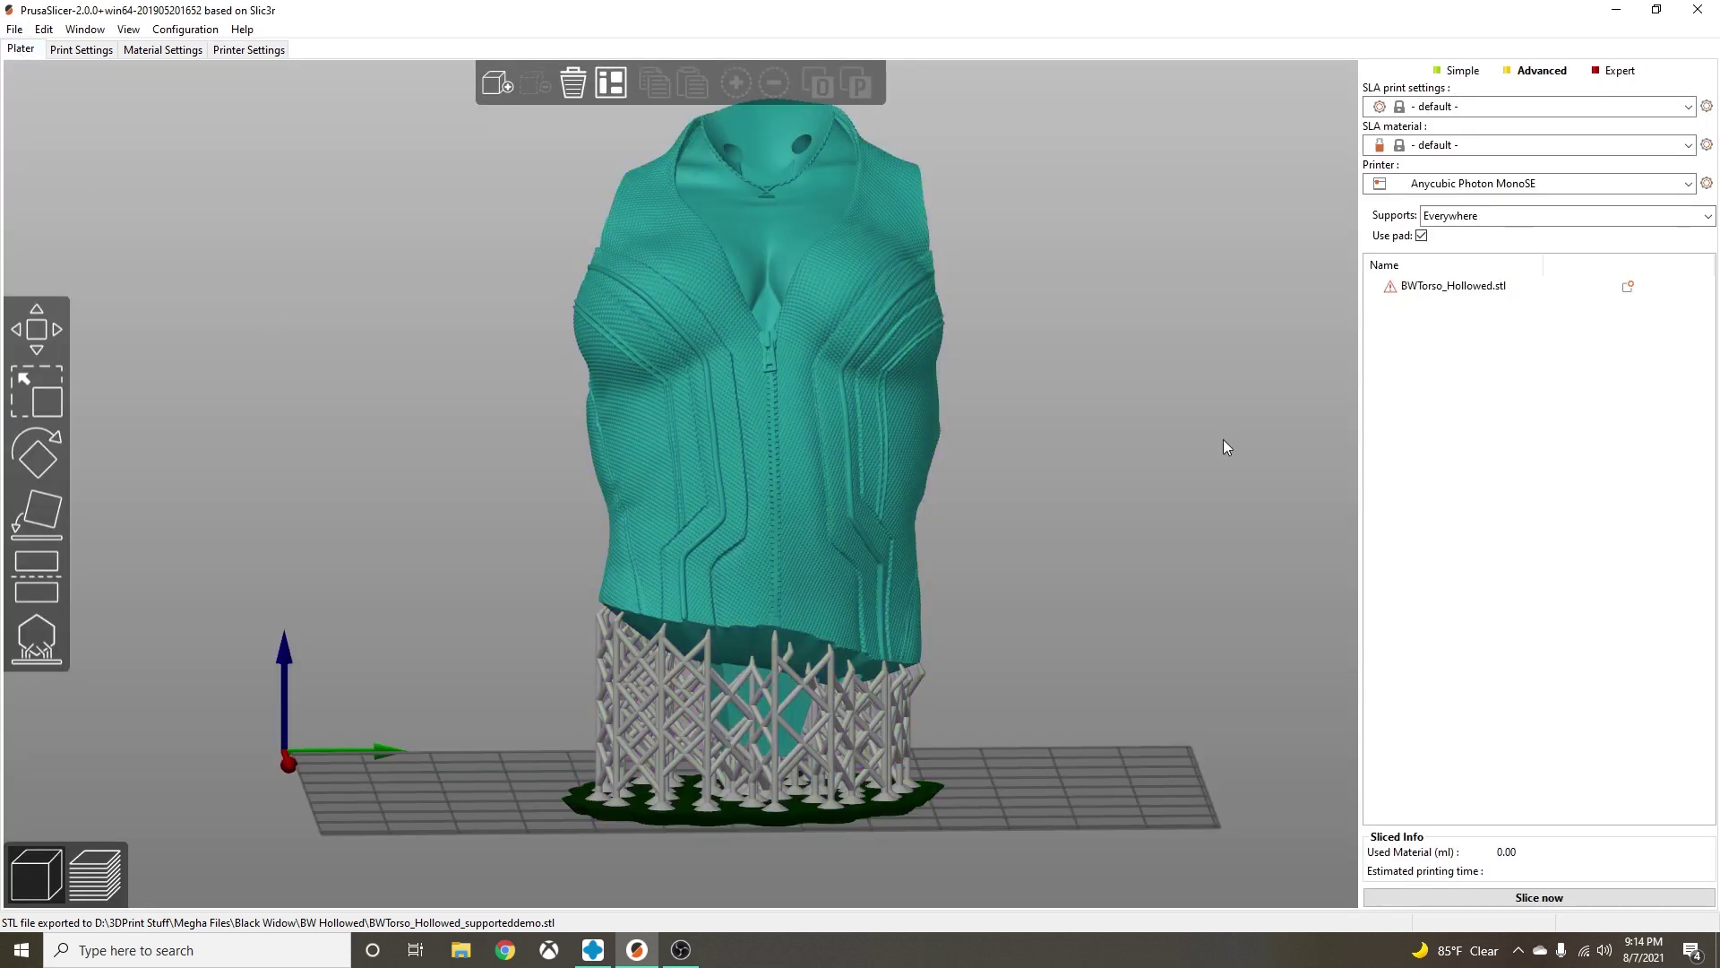